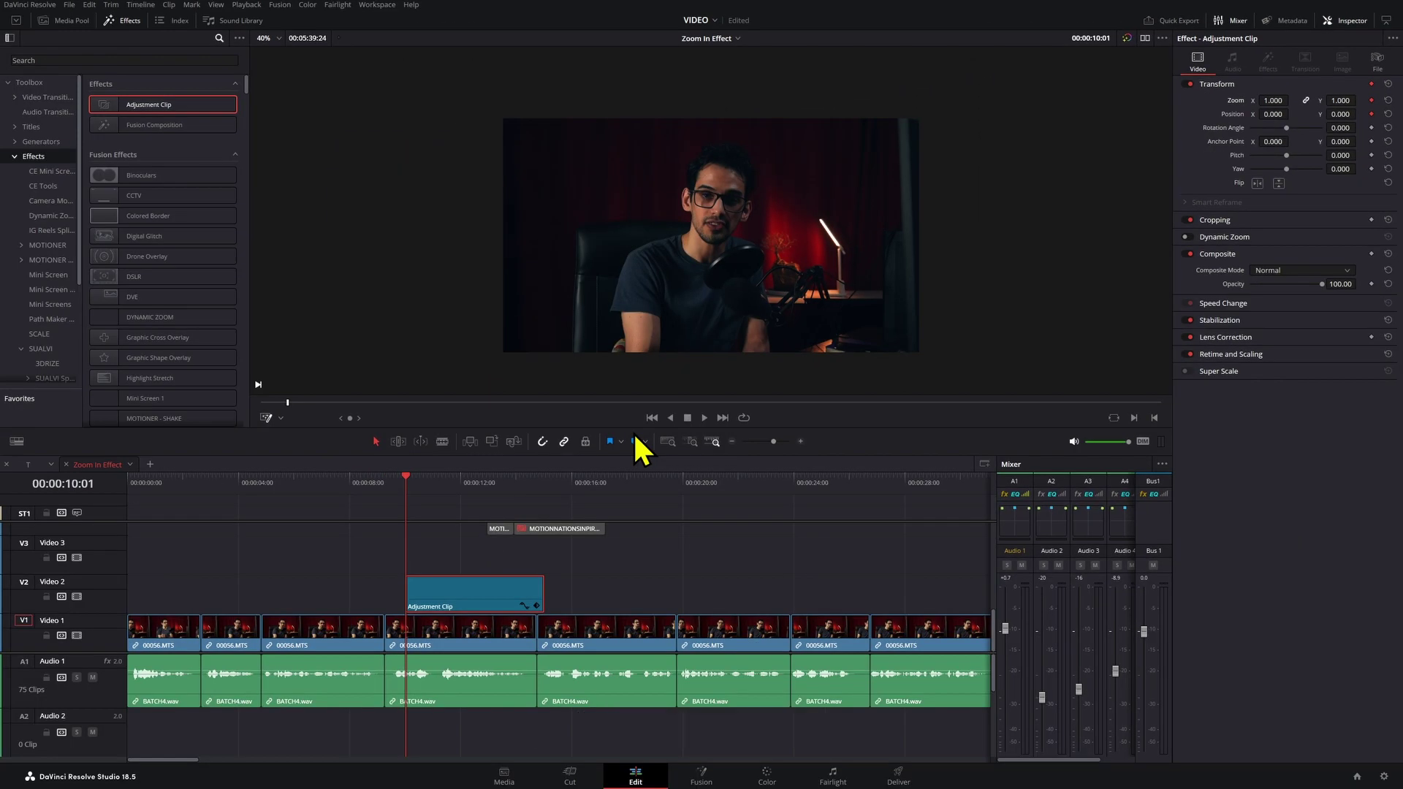
Step: One second after the adjustment clip's first keyframes, set its zoom to 2.250 and position to X -260, Y -263
{"action": "key", "text": "shift+Right"}
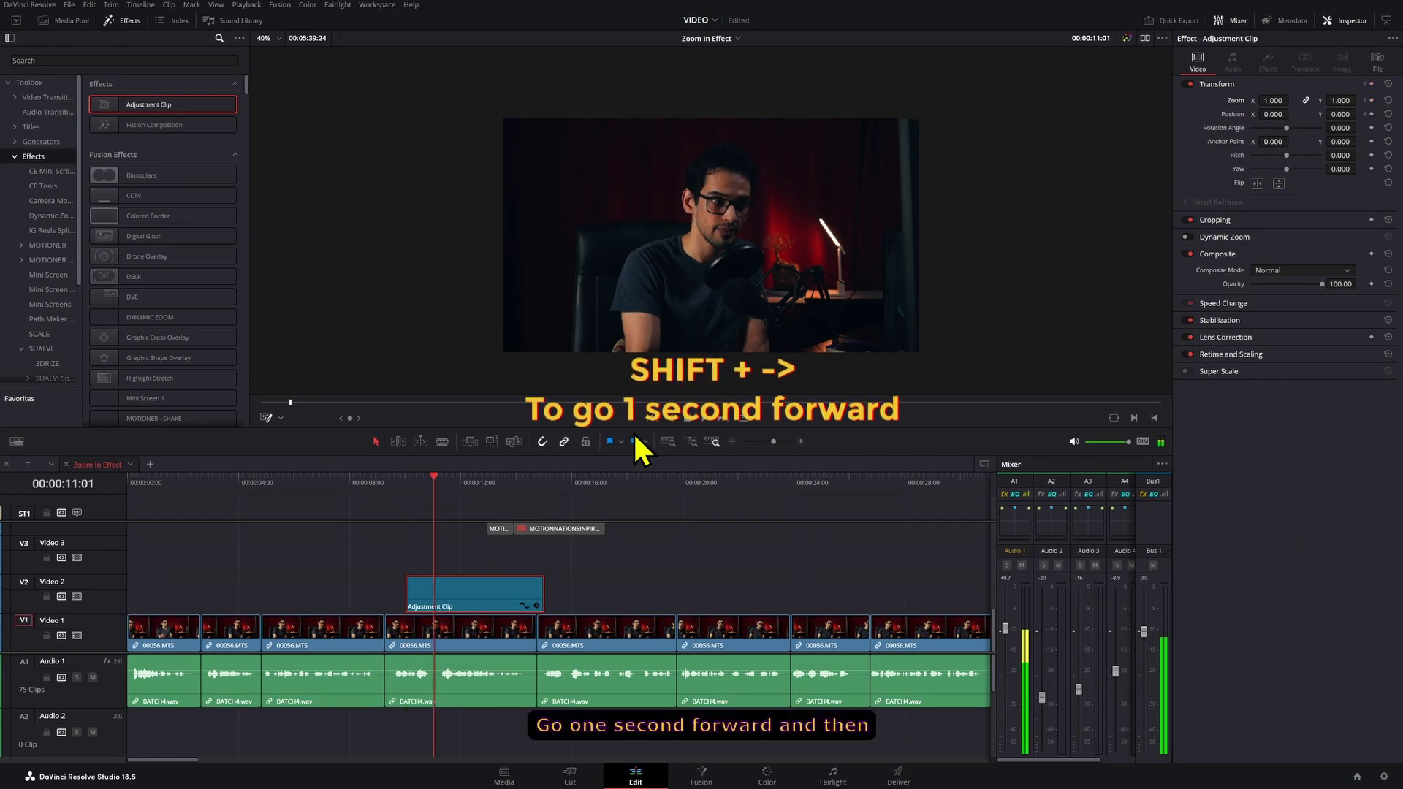
{"action": "left_click_drag", "start_coordinate": [1277, 100], "coordinate": [1184, 114]}
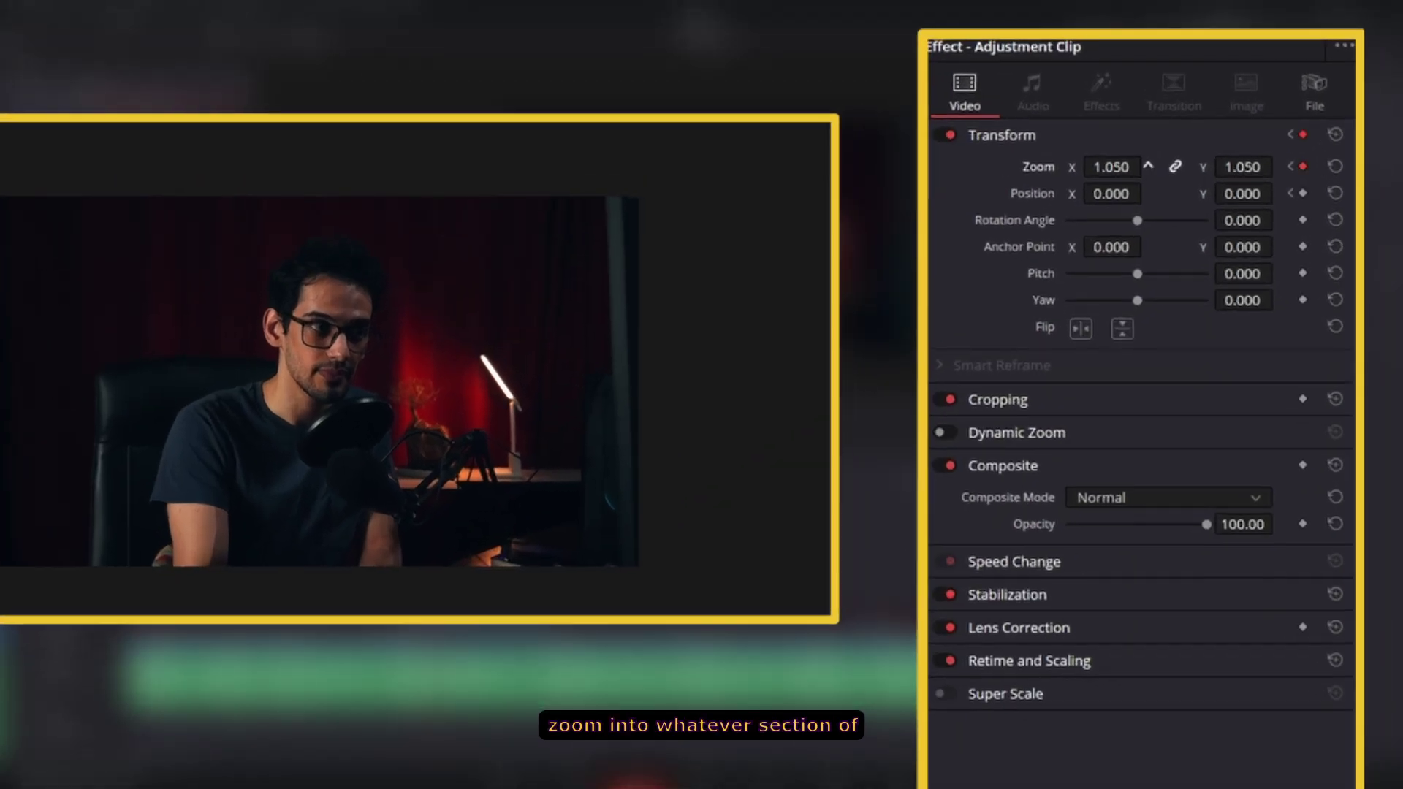
{"action": "left_click_drag", "start_coordinate": [1242, 194], "coordinate": [1059, 194]}
Step: Add zoom and position keyframes at the adjustment clip's end and one second before it
{"action": "left_click_drag", "start_coordinate": [437, 485], "coordinate": [544, 497]}
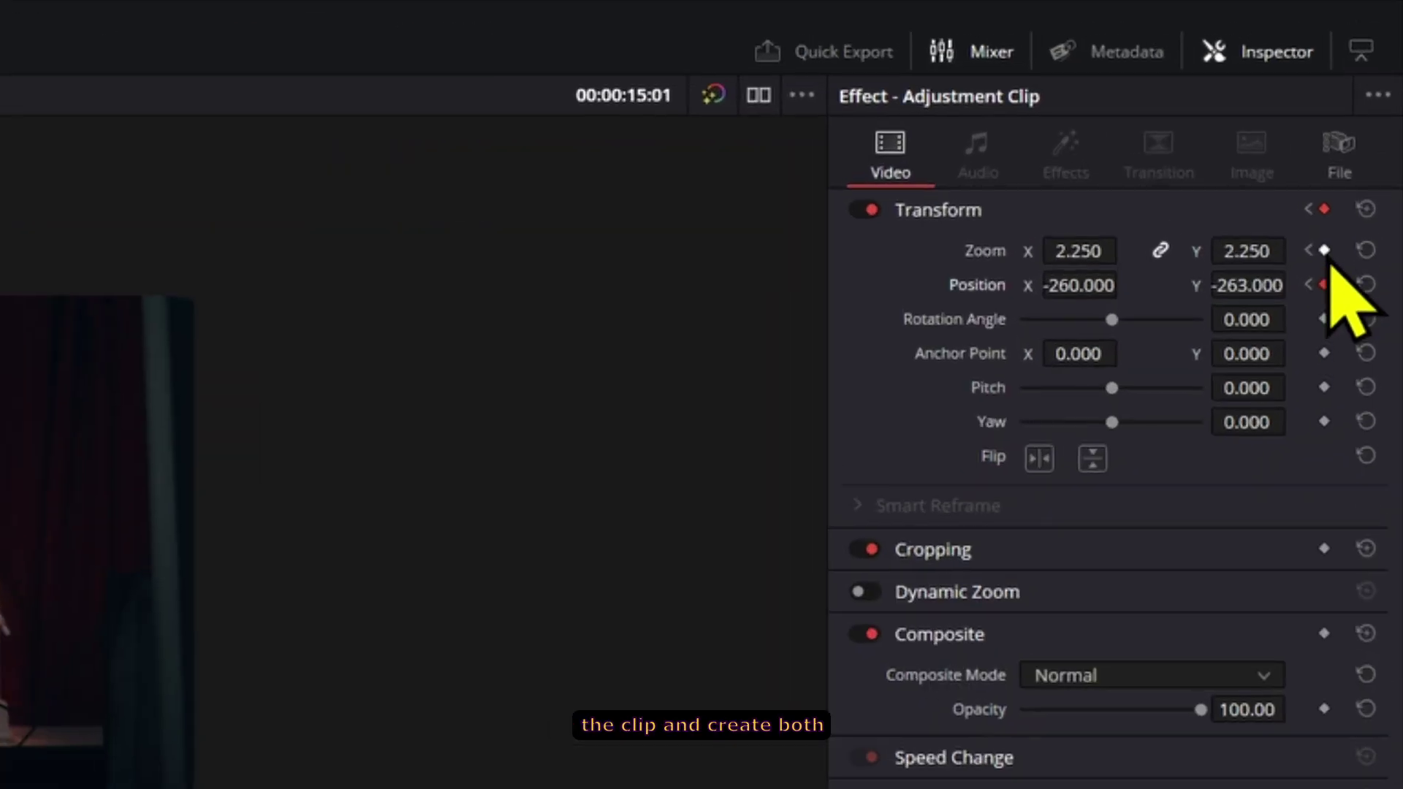
{"action": "key", "text": "Left"}
{"action": "left_click", "coordinate": [1325, 252]}
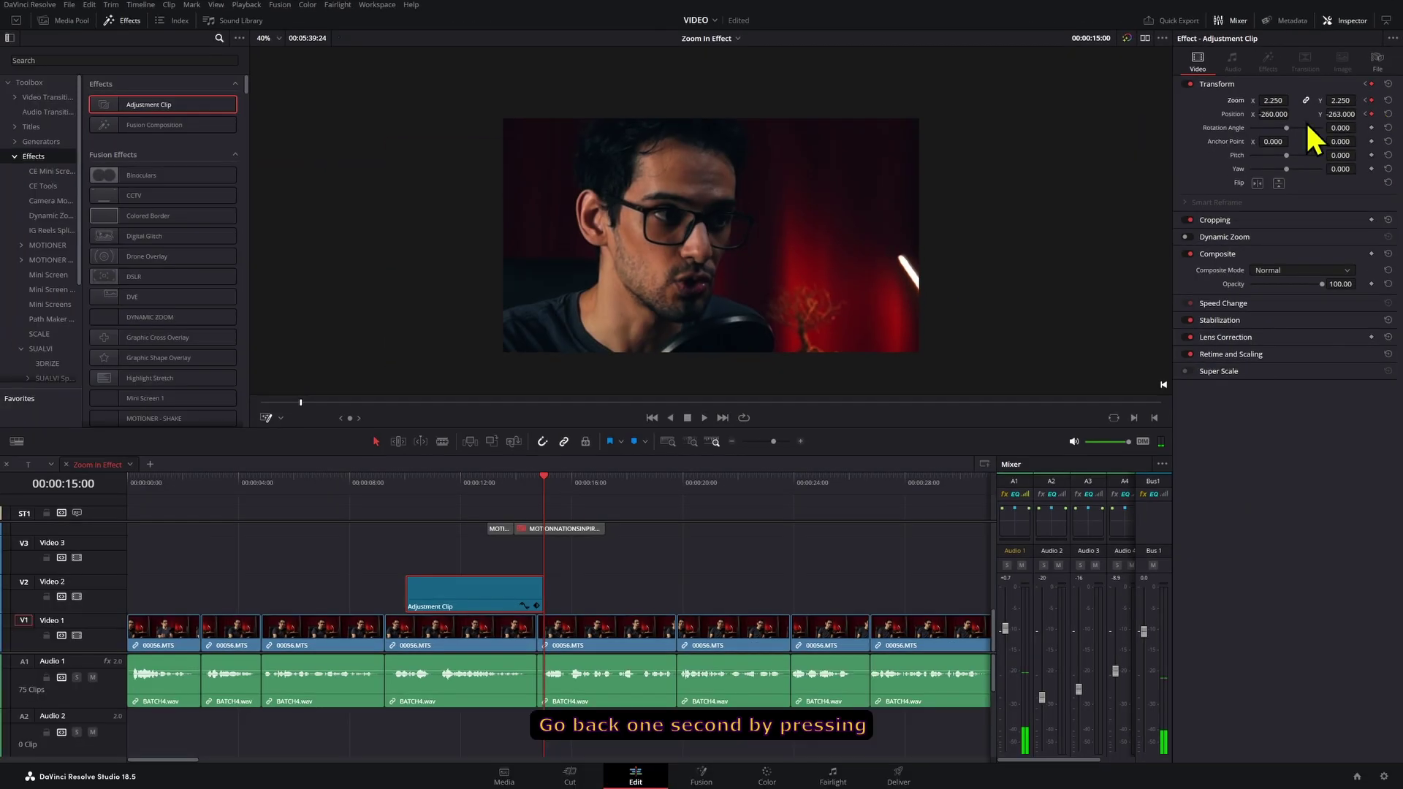
{"action": "key", "text": "shift+Left"}
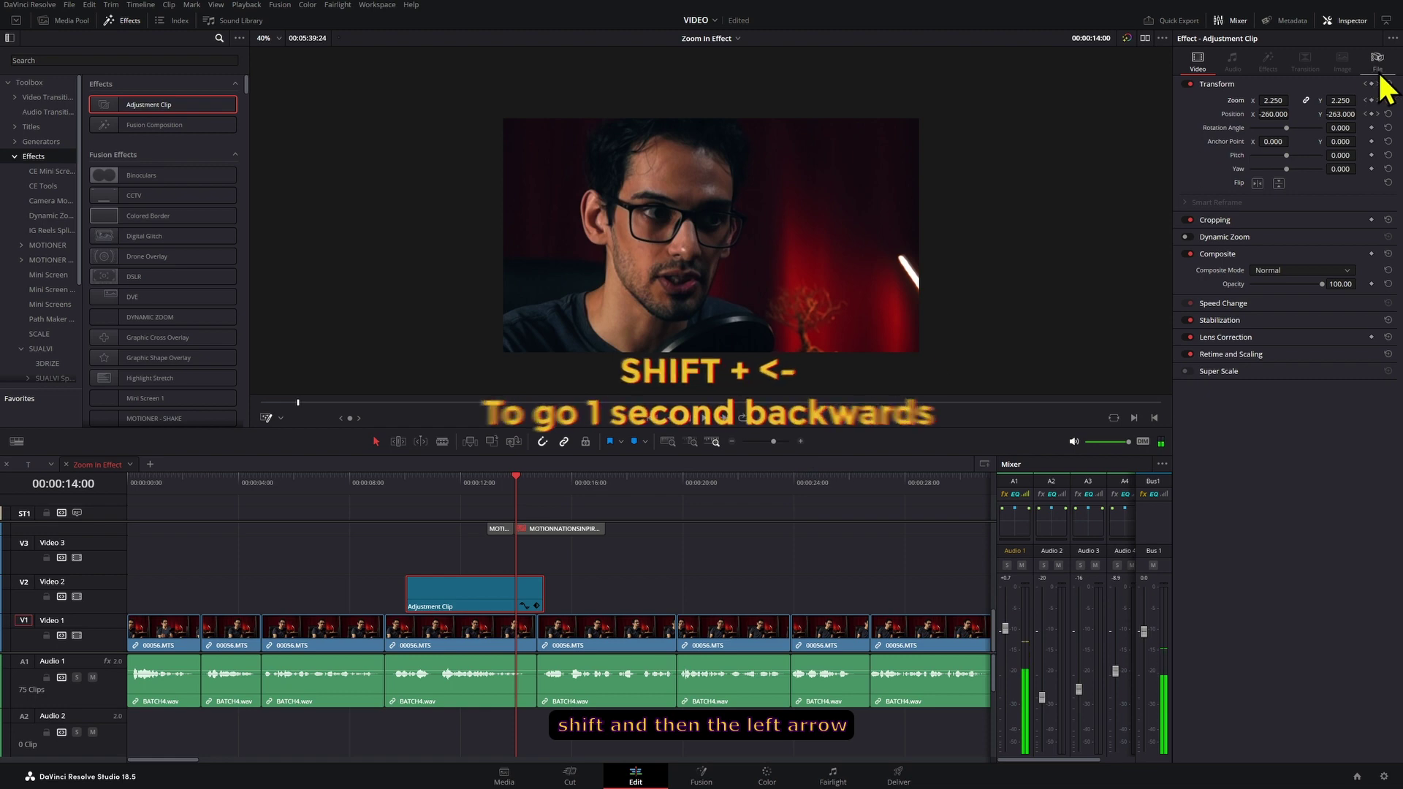
{"action": "left_click", "coordinate": [1371, 100]}
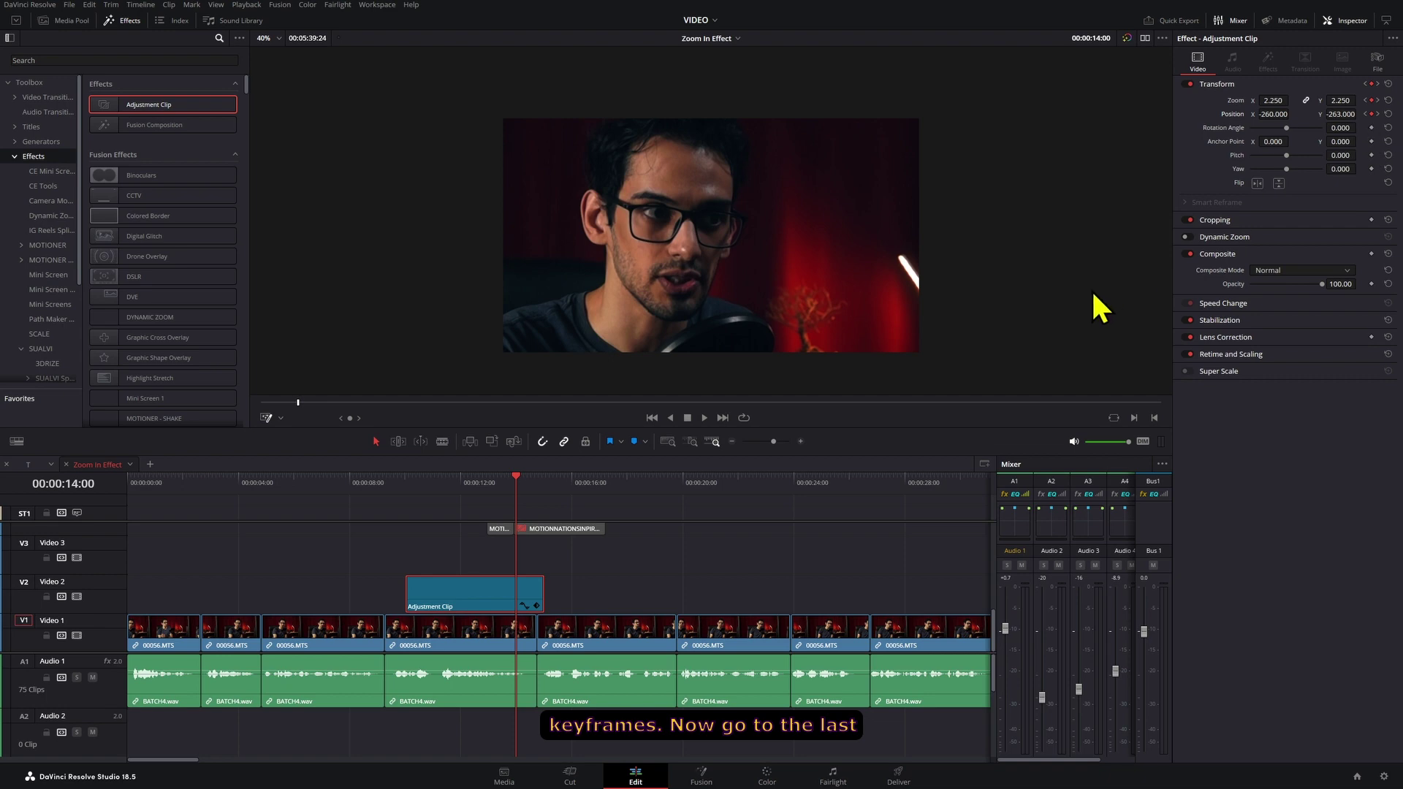
Step: At the adjustment clip's last keyframes, set zoom to 1.000 and position X and Y to 0, and play back the animation
{"action": "key", "text": "bracketright"}
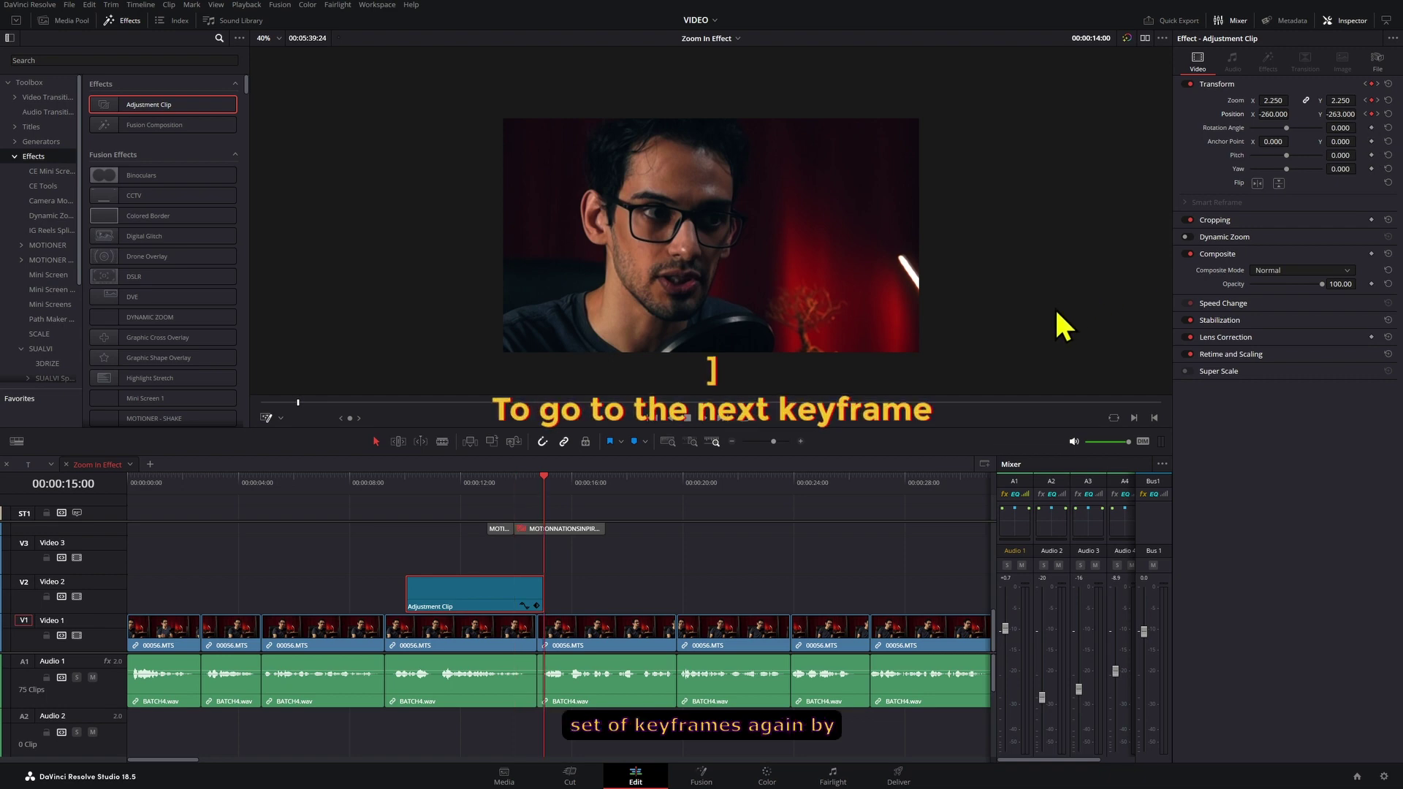
{"action": "key", "text": "Return"}
{"action": "left_click", "coordinate": [1273, 114]}
{"action": "type", "text": "0"}
{"action": "left_click", "coordinate": [1334, 115]}
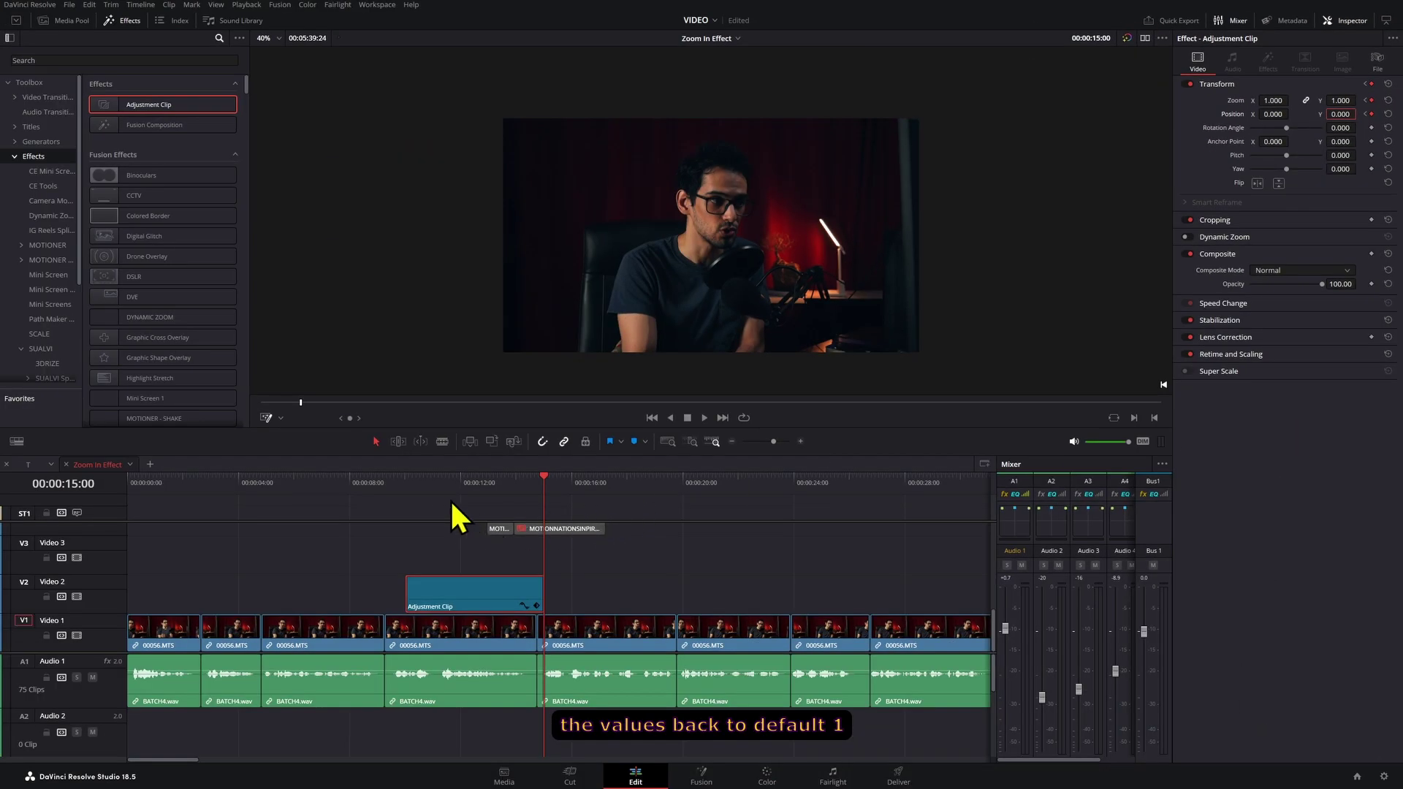
{"action": "left_click", "coordinate": [407, 495]}
{"action": "key", "text": "space"}
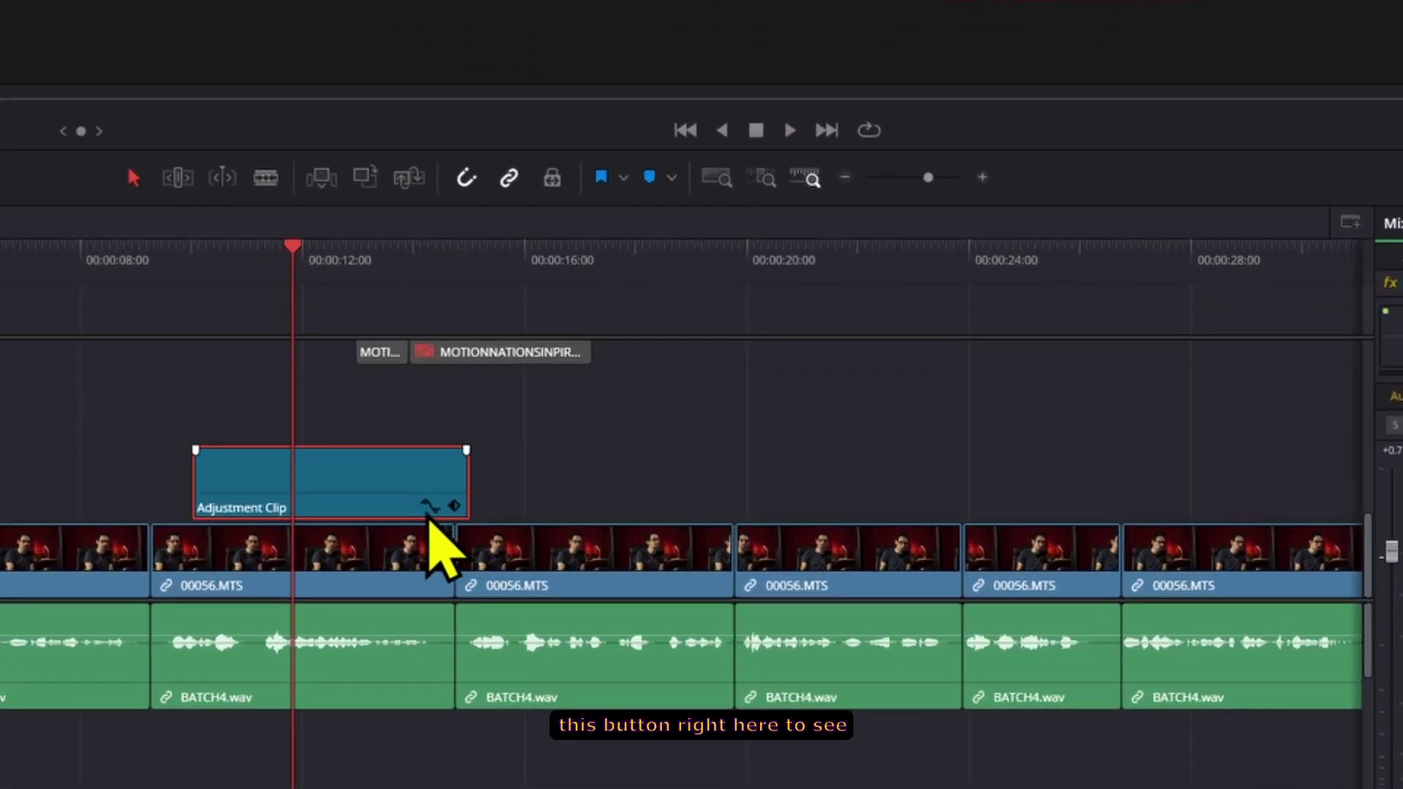
Step: Display the adjustment clip's Zoom X curve and smooth its keyframe points with easing
{"action": "left_click", "coordinate": [525, 606]}
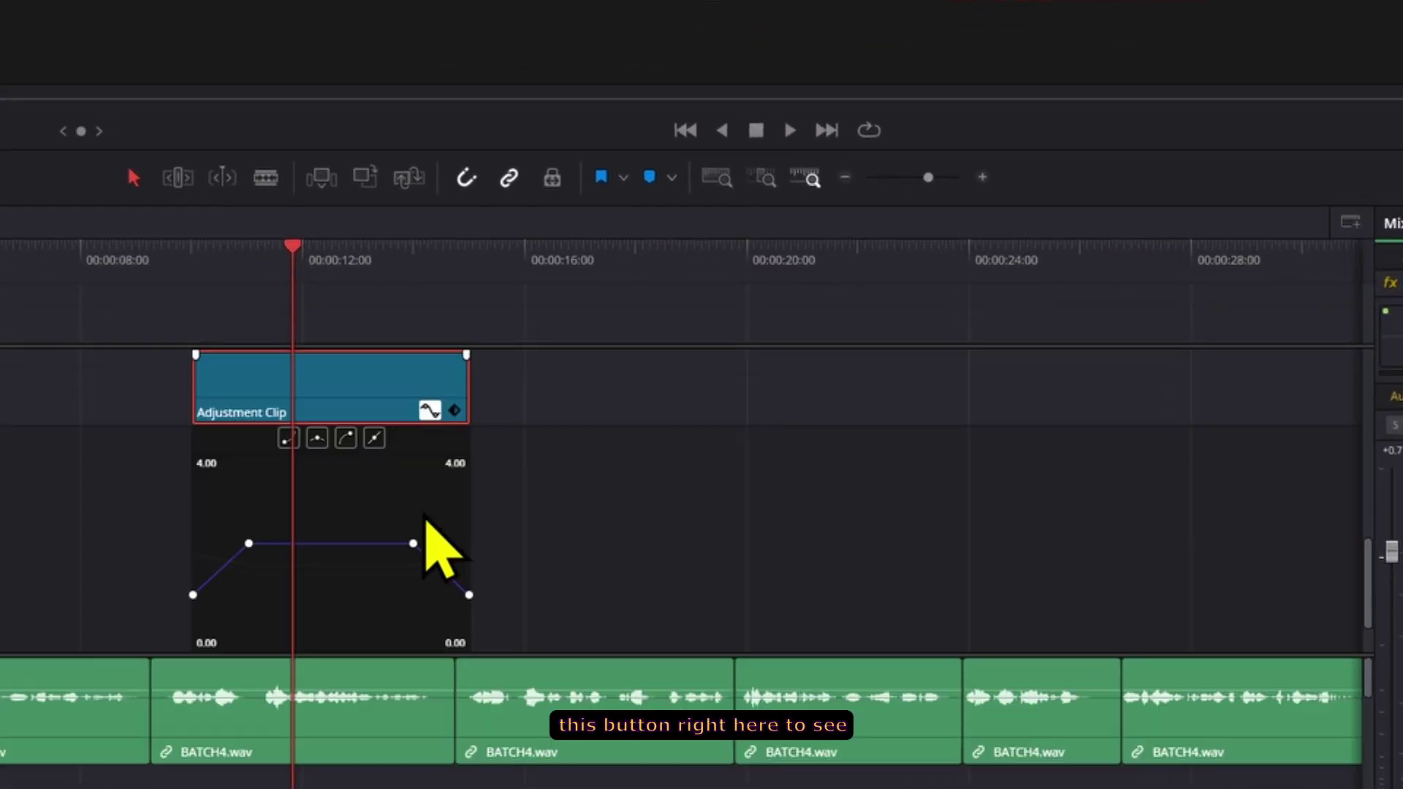
{"action": "key", "text": "ctrl+equal"}
{"action": "key", "text": "ctrl+equal"}
{"action": "key", "text": "ctrl+equal"}
{"action": "left_click", "coordinate": [327, 543]}
{"action": "left_click", "coordinate": [663, 438]}
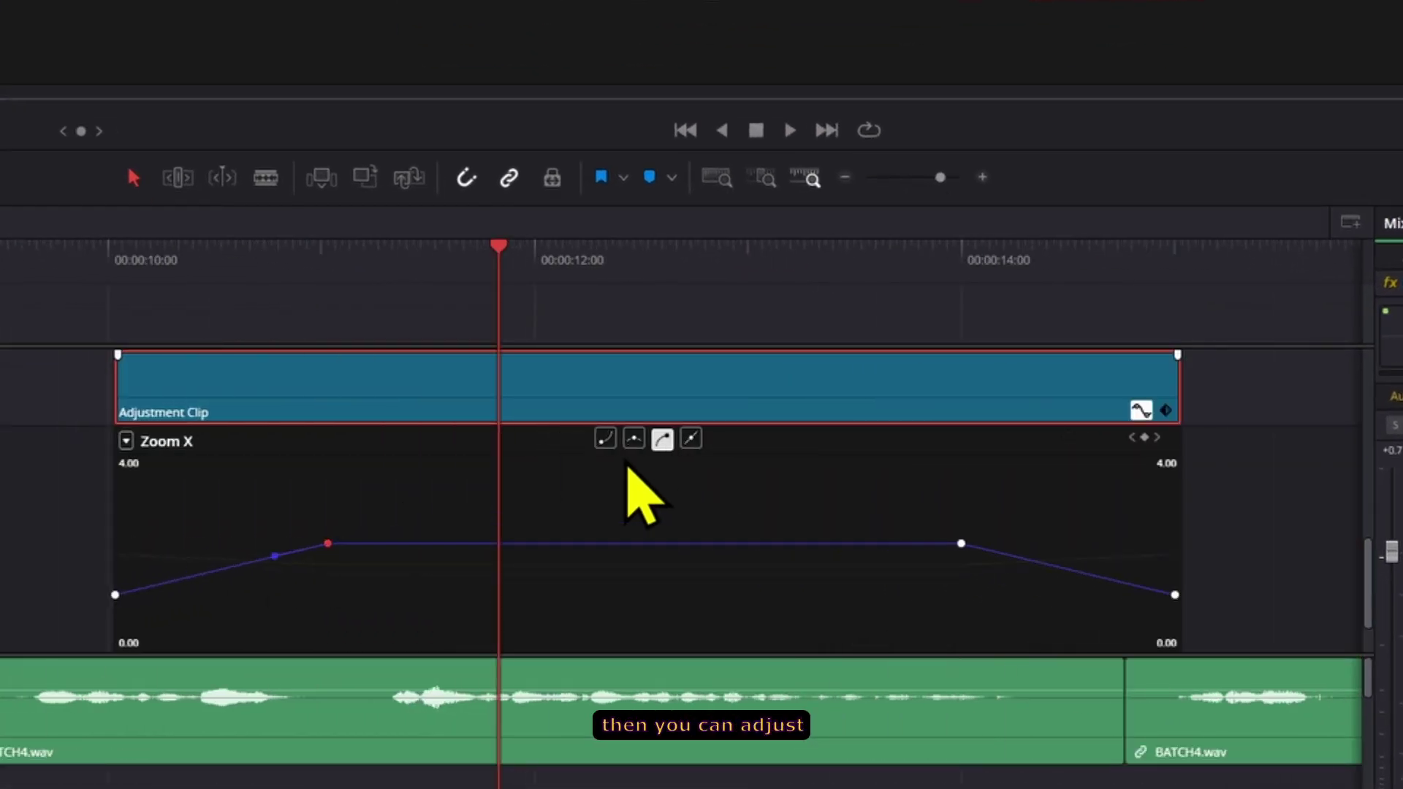
{"action": "left_click", "coordinate": [663, 439]}
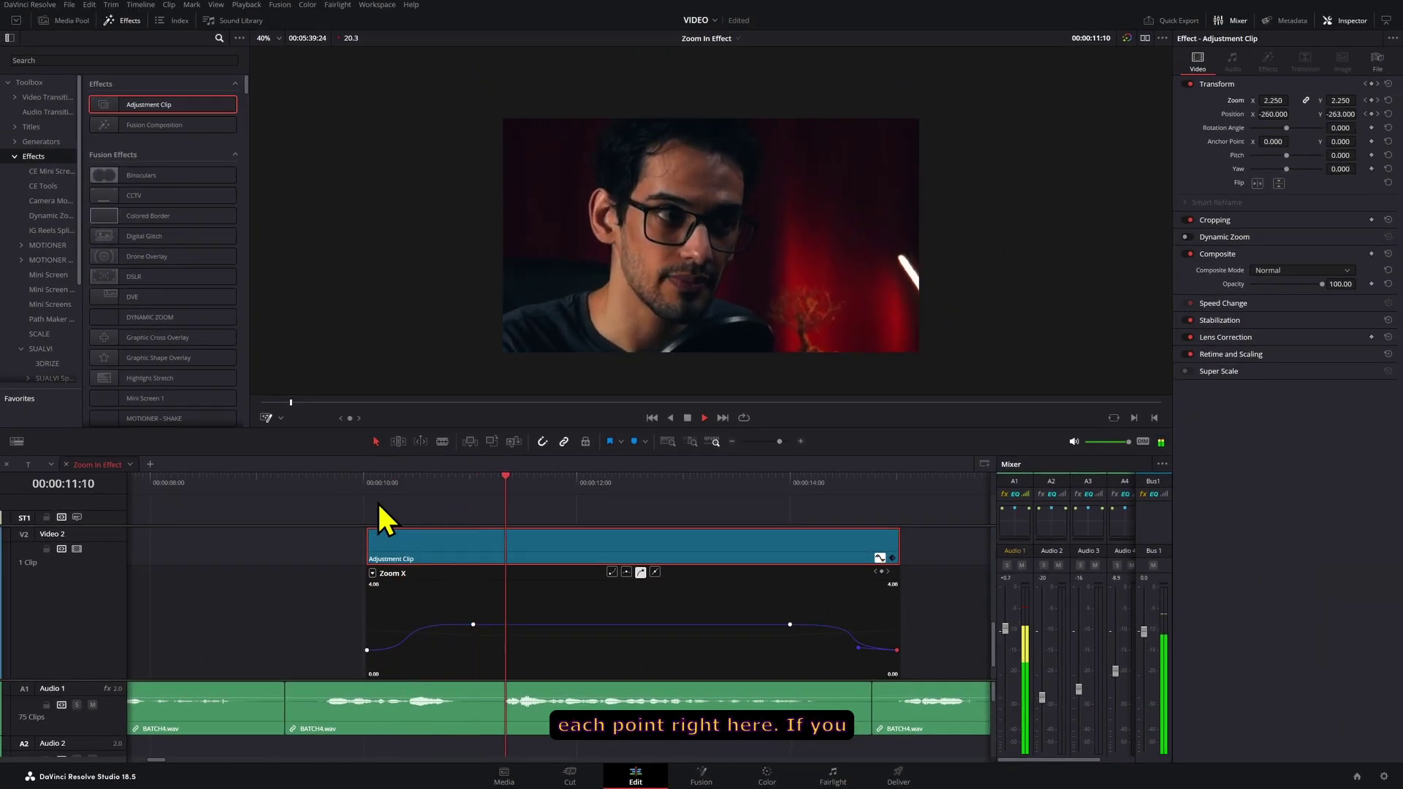
Step: Replace the curve display with the adjustment clip's keyframe track and shift the second Transform keyframe a few frames earlier
{"action": "left_click", "coordinate": [880, 559]}
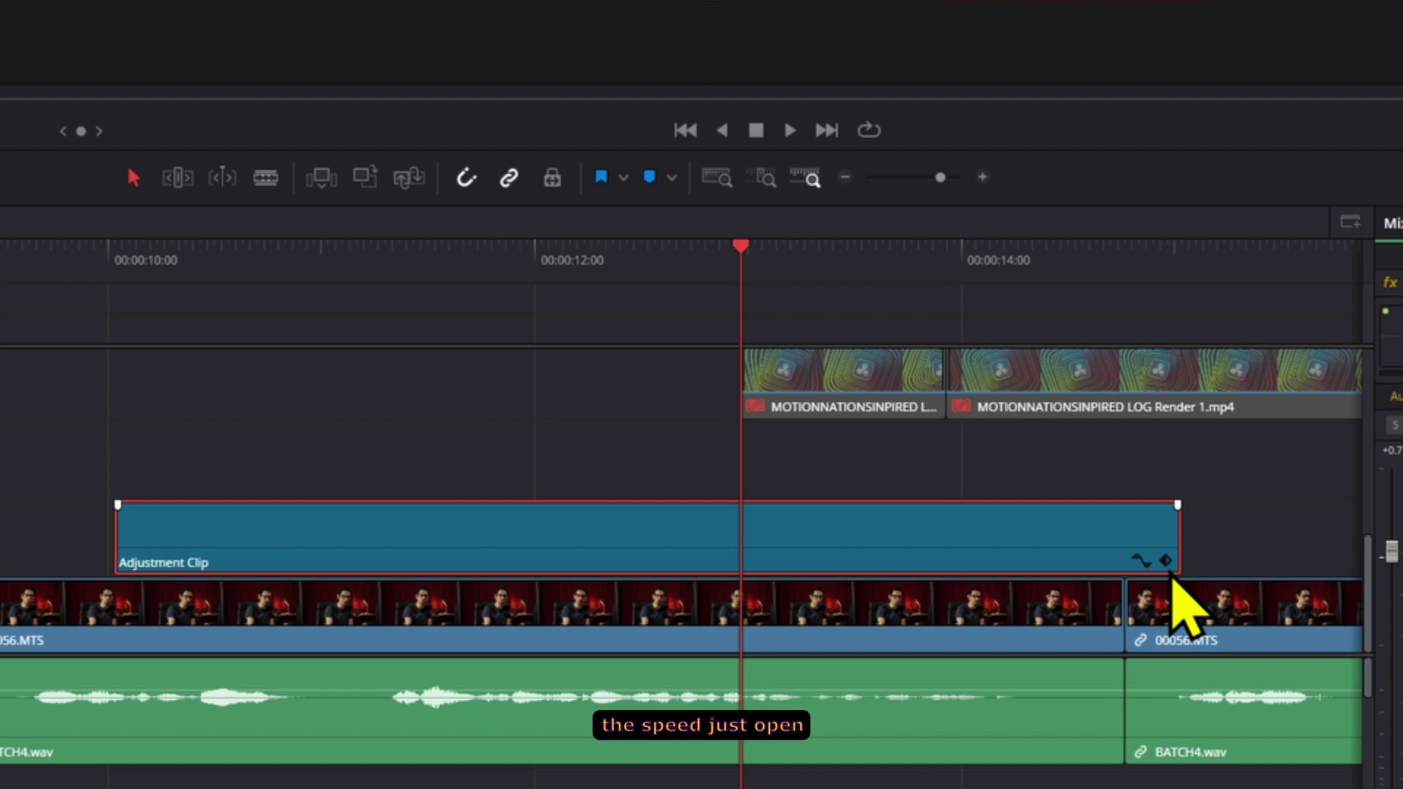
{"action": "left_click", "coordinate": [895, 633]}
{"action": "left_click", "coordinate": [329, 606]}
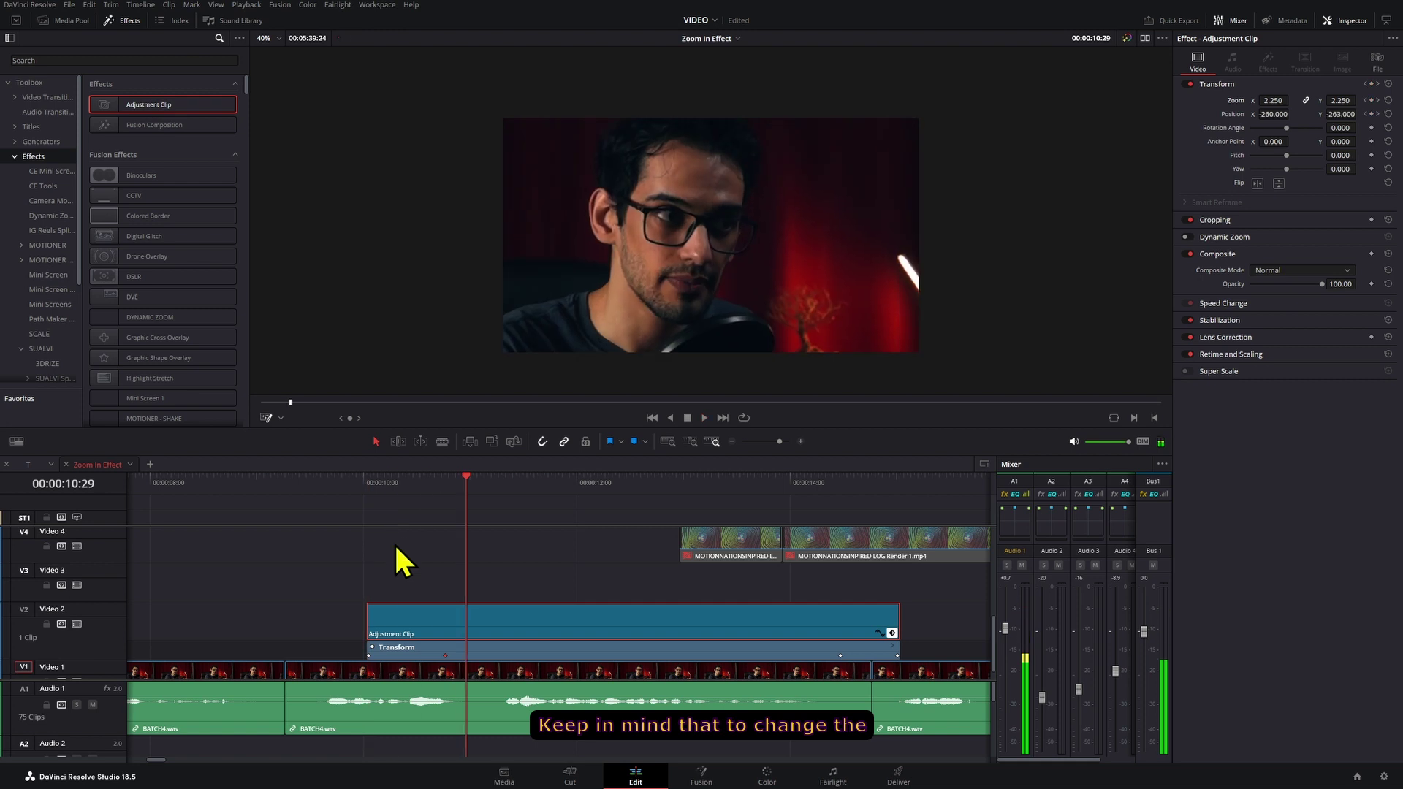
{"action": "key", "text": "Left"}
{"action": "key", "text": "Left"}
{"action": "key", "text": "Left"}
{"action": "key", "text": "Left"}
{"action": "key", "text": "Left"}
{"action": "key", "text": "Left"}
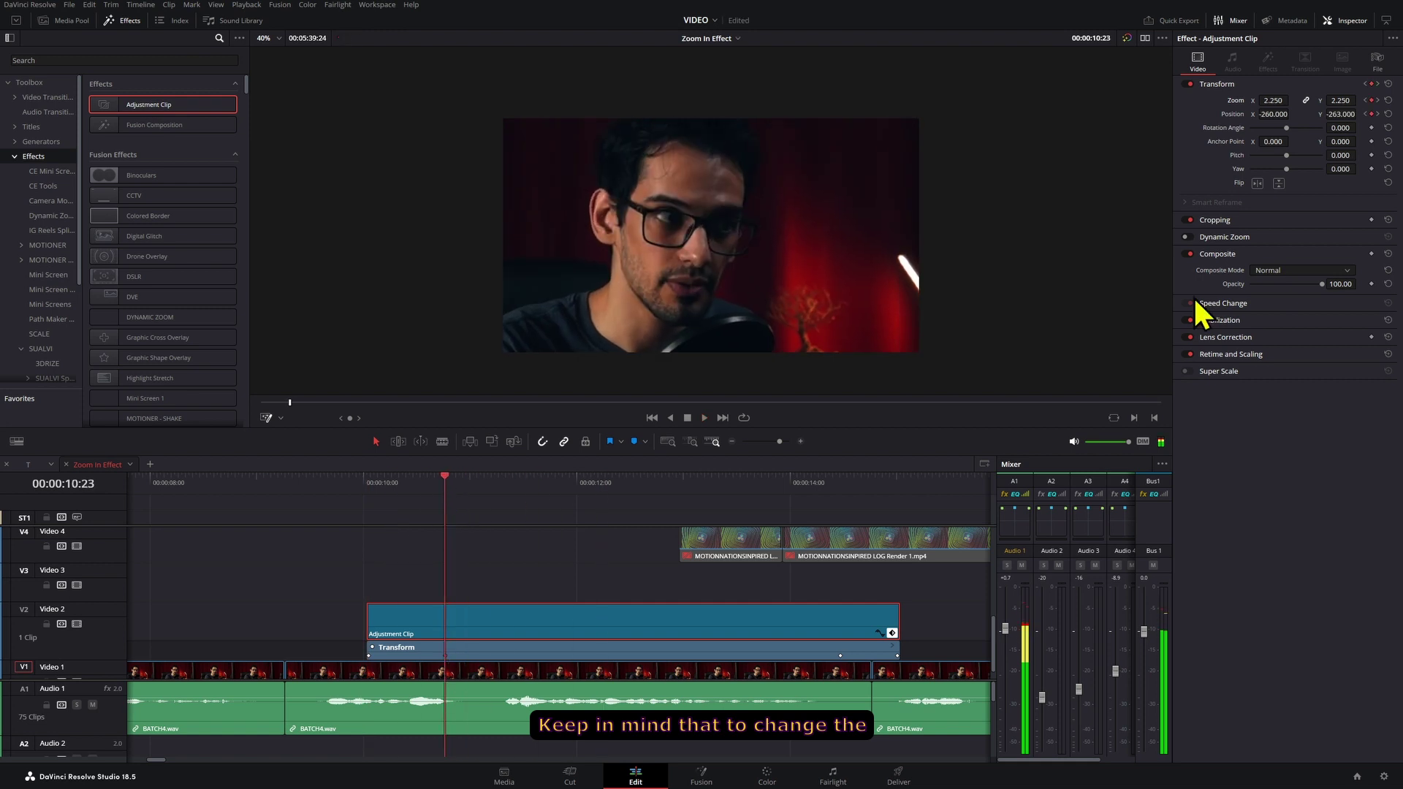
Step: Give both middle keyframes of the adjustment clip a zoom of 1.250 and a position of X 147, Y -90
{"action": "left_click_drag", "start_coordinate": [1273, 100], "coordinate": [1239, 100]}
{"action": "left_click_drag", "start_coordinate": [1340, 114], "coordinate": [1366, 114]}
{"action": "left_click_drag", "start_coordinate": [1272, 114], "coordinate": [1389, 114]}
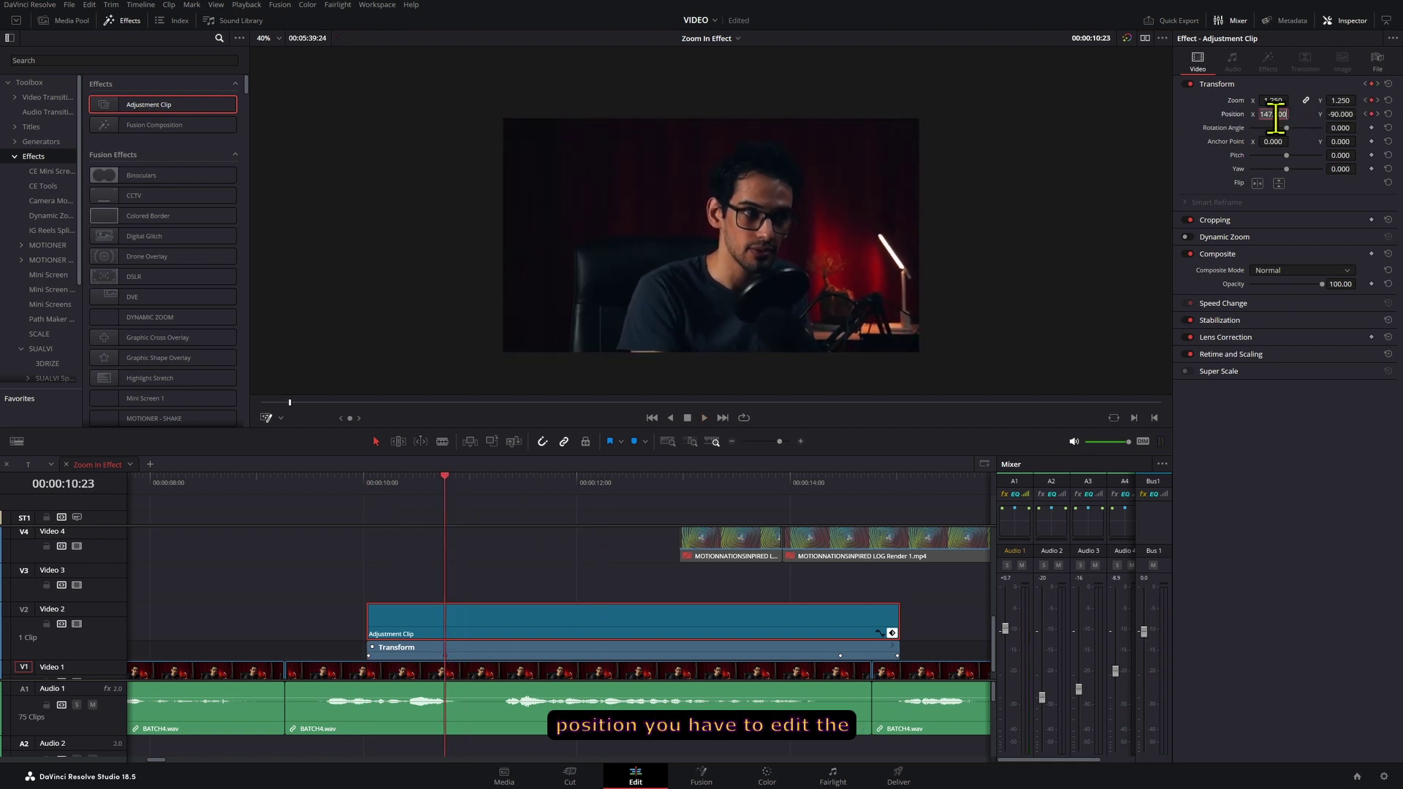
{"action": "left_click", "coordinate": [1378, 114]}
{"action": "double_click", "coordinate": [1273, 114]}
{"action": "type", "text": "147.000"}
{"action": "left_click", "coordinate": [1366, 100]}
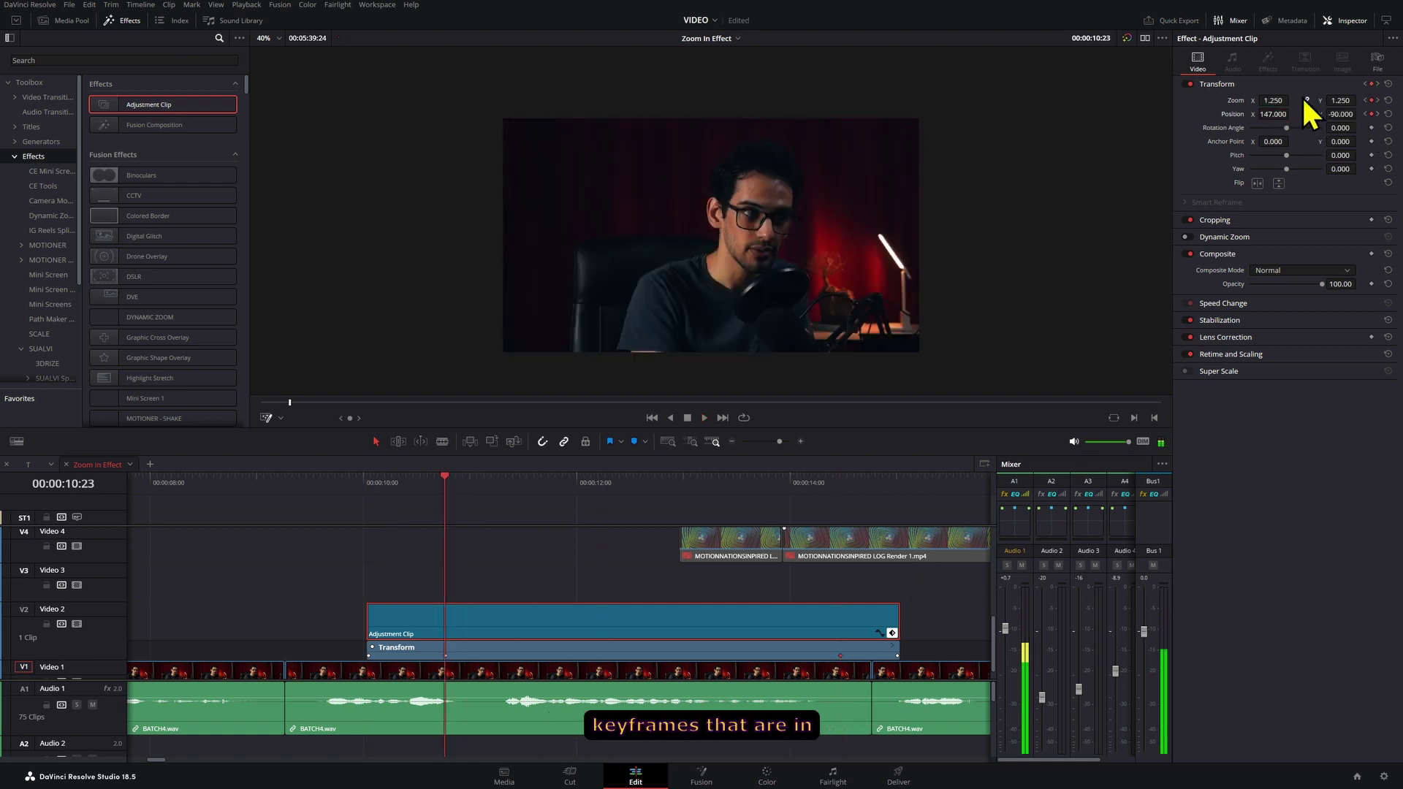
{"action": "left_click", "coordinate": [1378, 100]}
{"action": "left_click", "coordinate": [1288, 87]}
Step: Save the adjustment clip in the Effects power bin as NEW ZOOM and place the saved effect on the timeline
{"action": "left_click", "coordinate": [68, 24]}
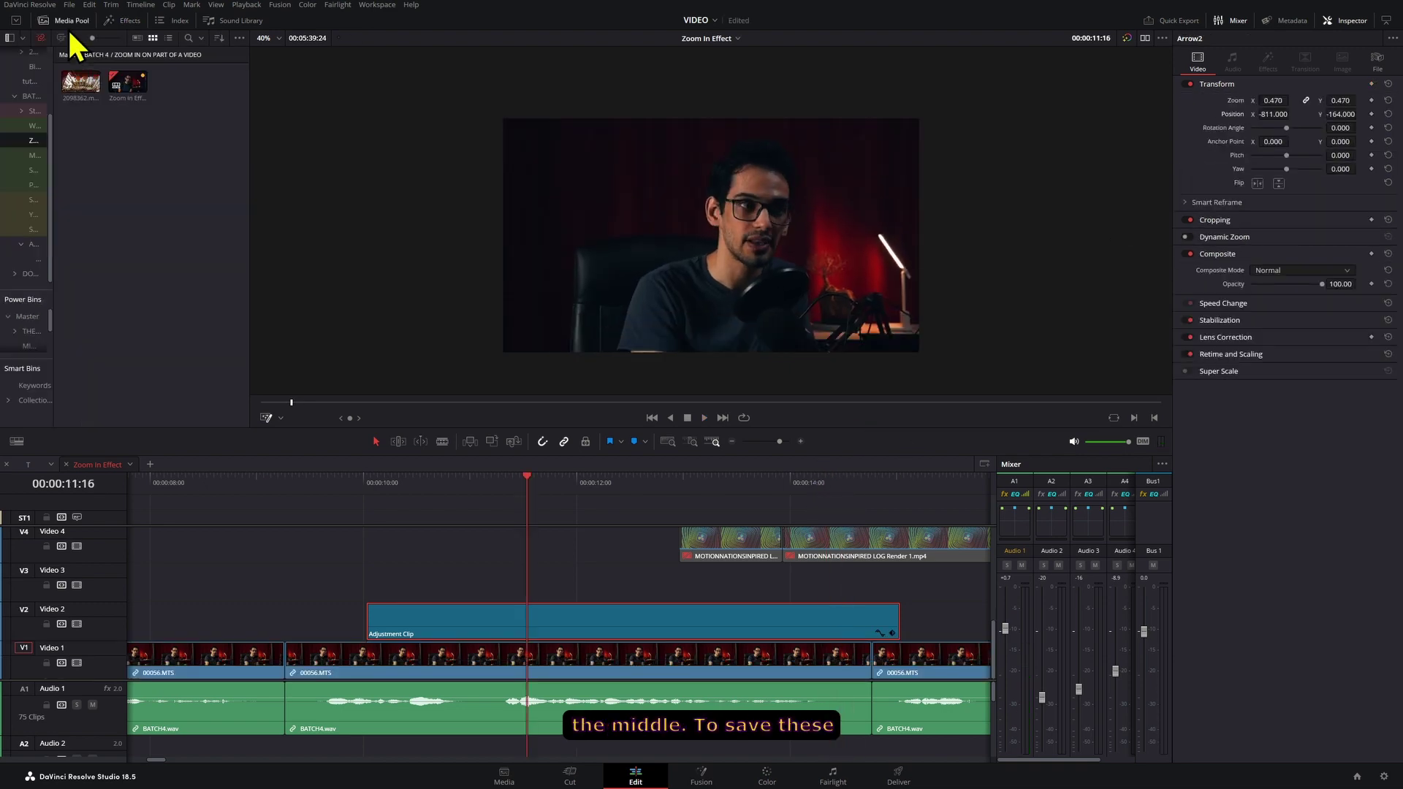
{"action": "left_click", "coordinate": [28, 329]}
{"action": "double_click", "coordinate": [222, 95]}
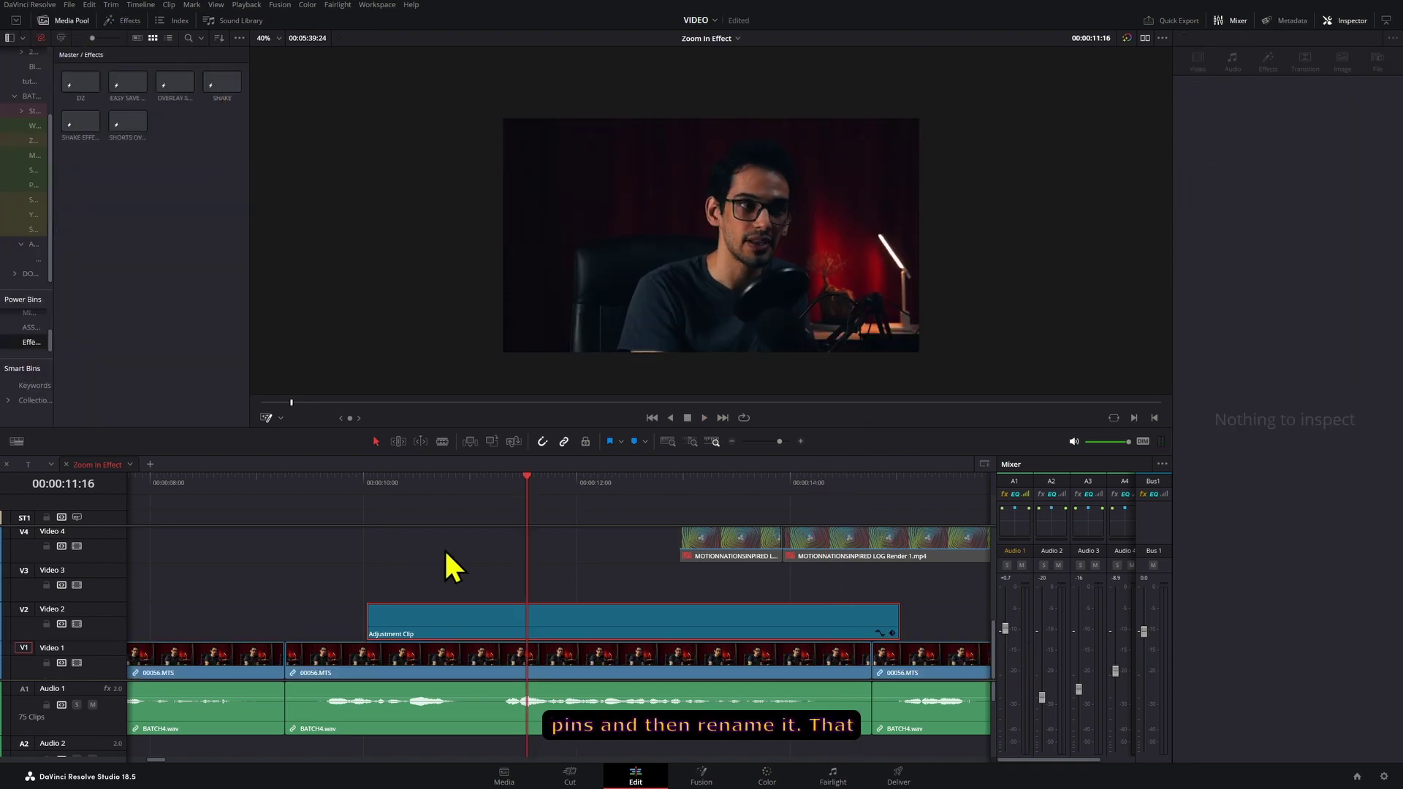
{"action": "left_click_drag", "start_coordinate": [460, 617], "coordinate": [195, 255]}
{"action": "left_click", "coordinate": [76, 96]}
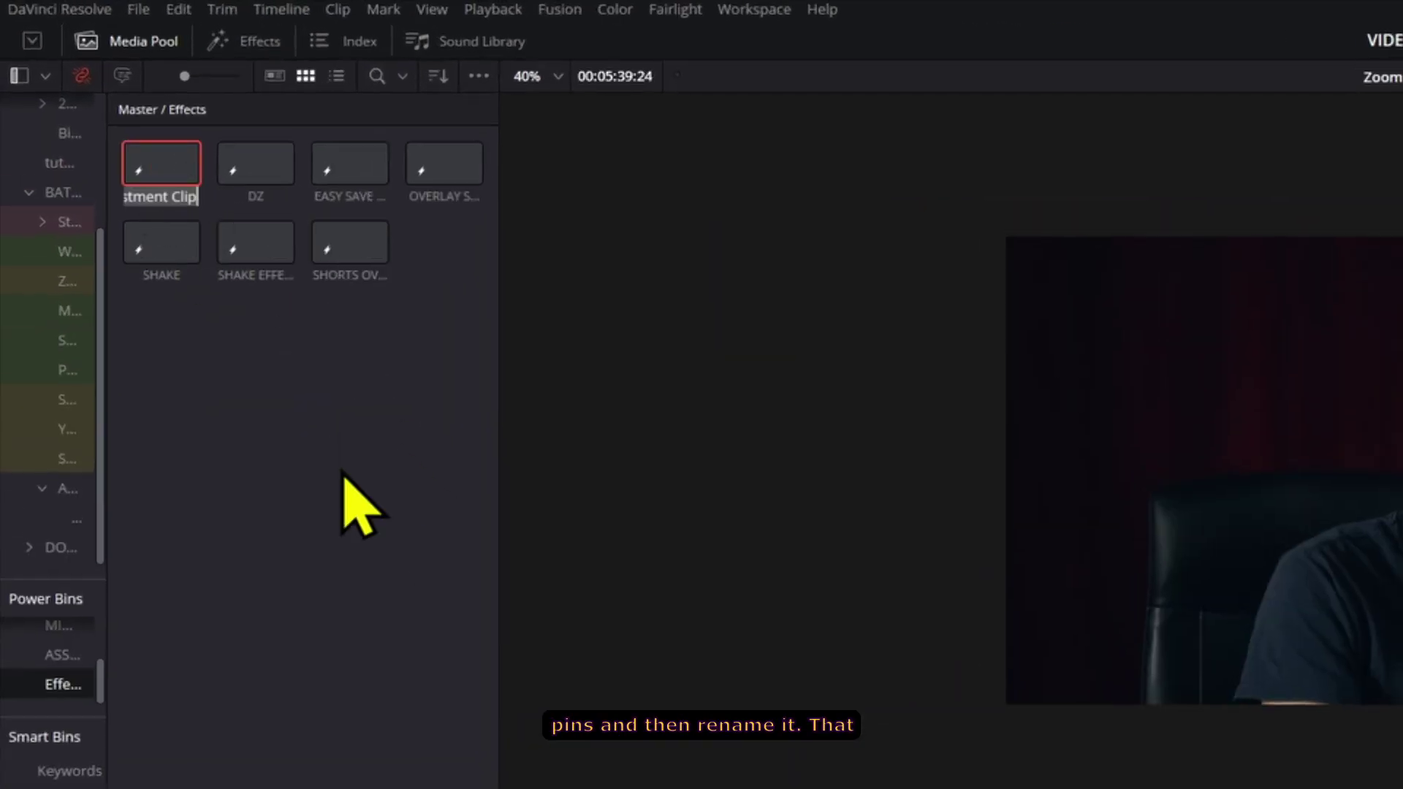
{"action": "type", "text": "NEW ZO"}
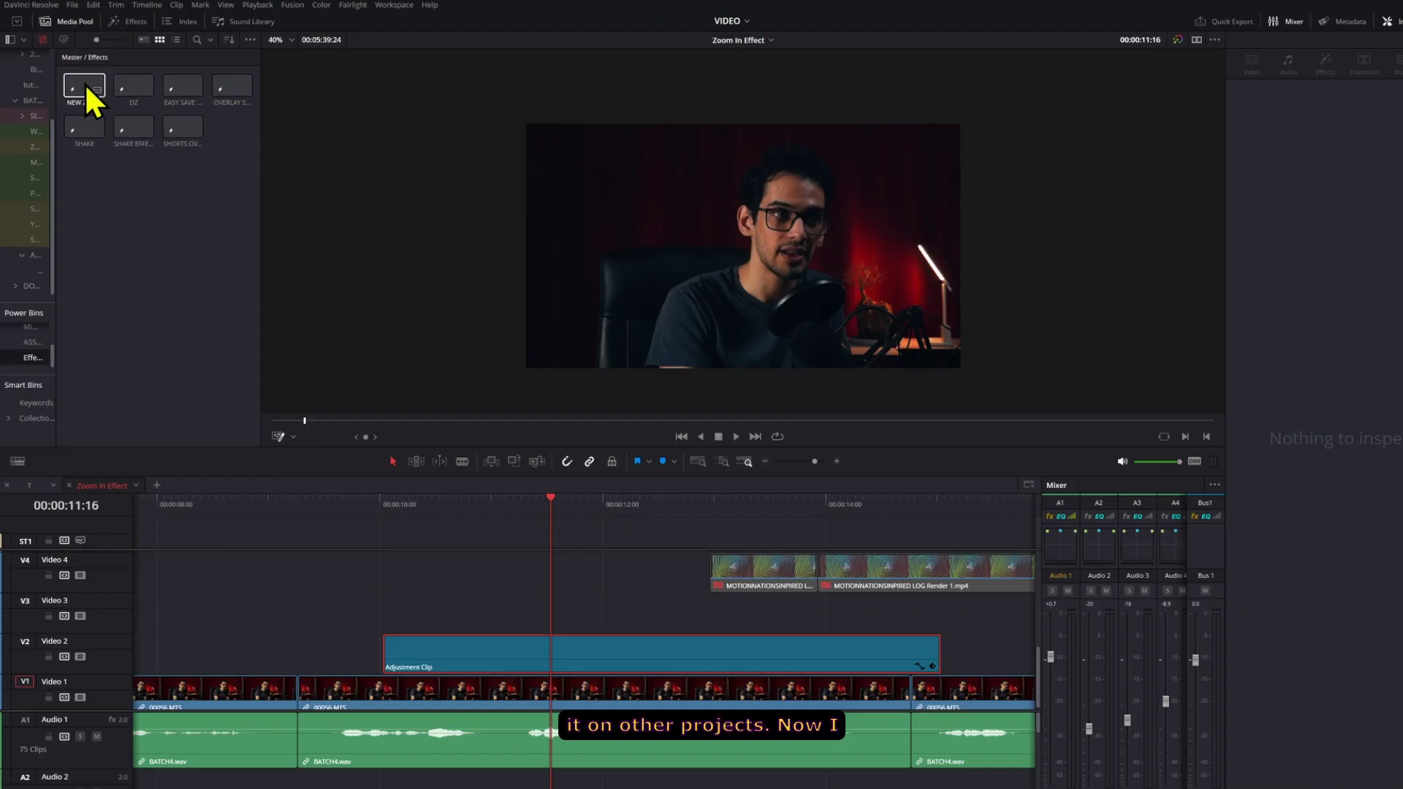
{"action": "left_click_drag", "start_coordinate": [165, 164], "coordinate": [446, 588]}
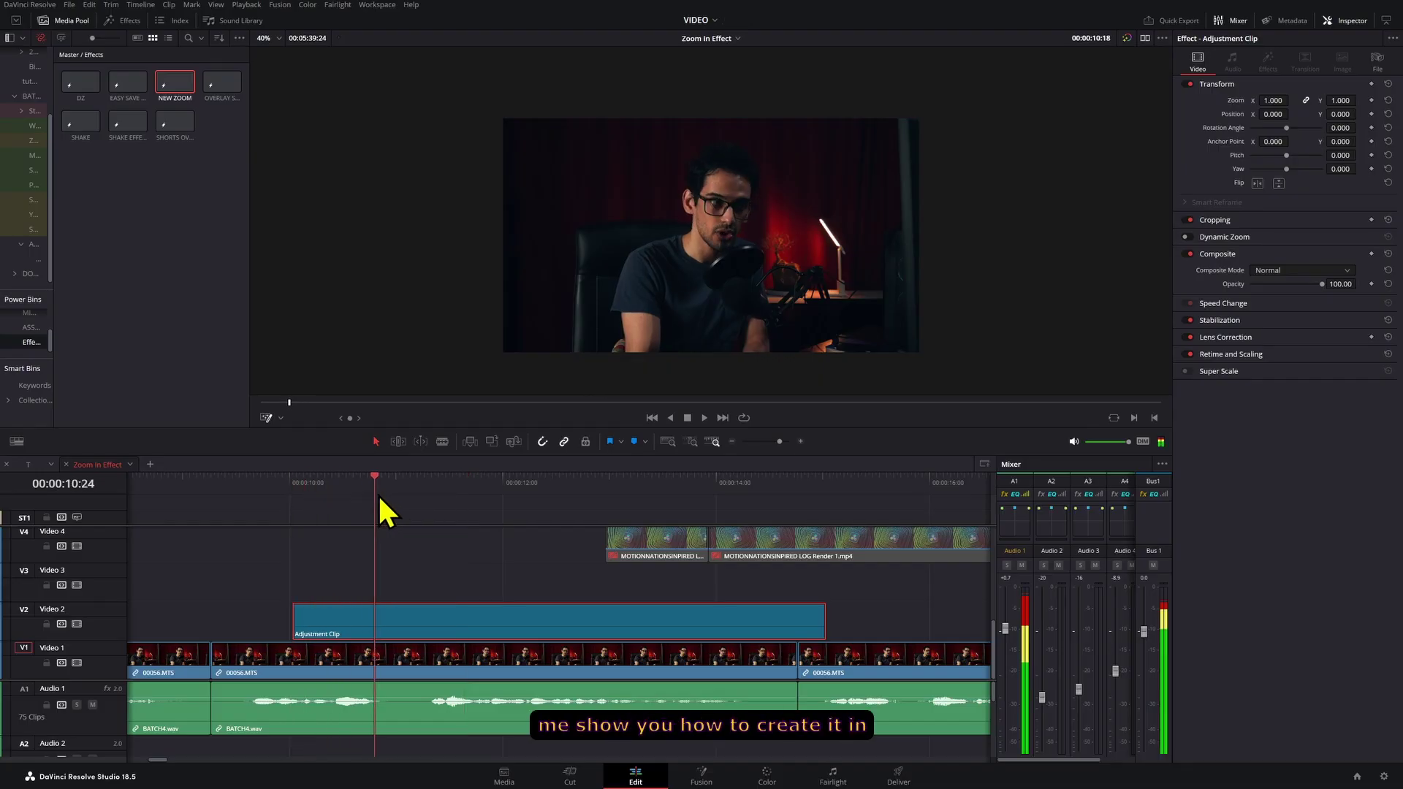
Step: Open the new adjustment clip in Fusion and insert a Transform node after MediaIn1
{"action": "right_click", "coordinate": [401, 632]}
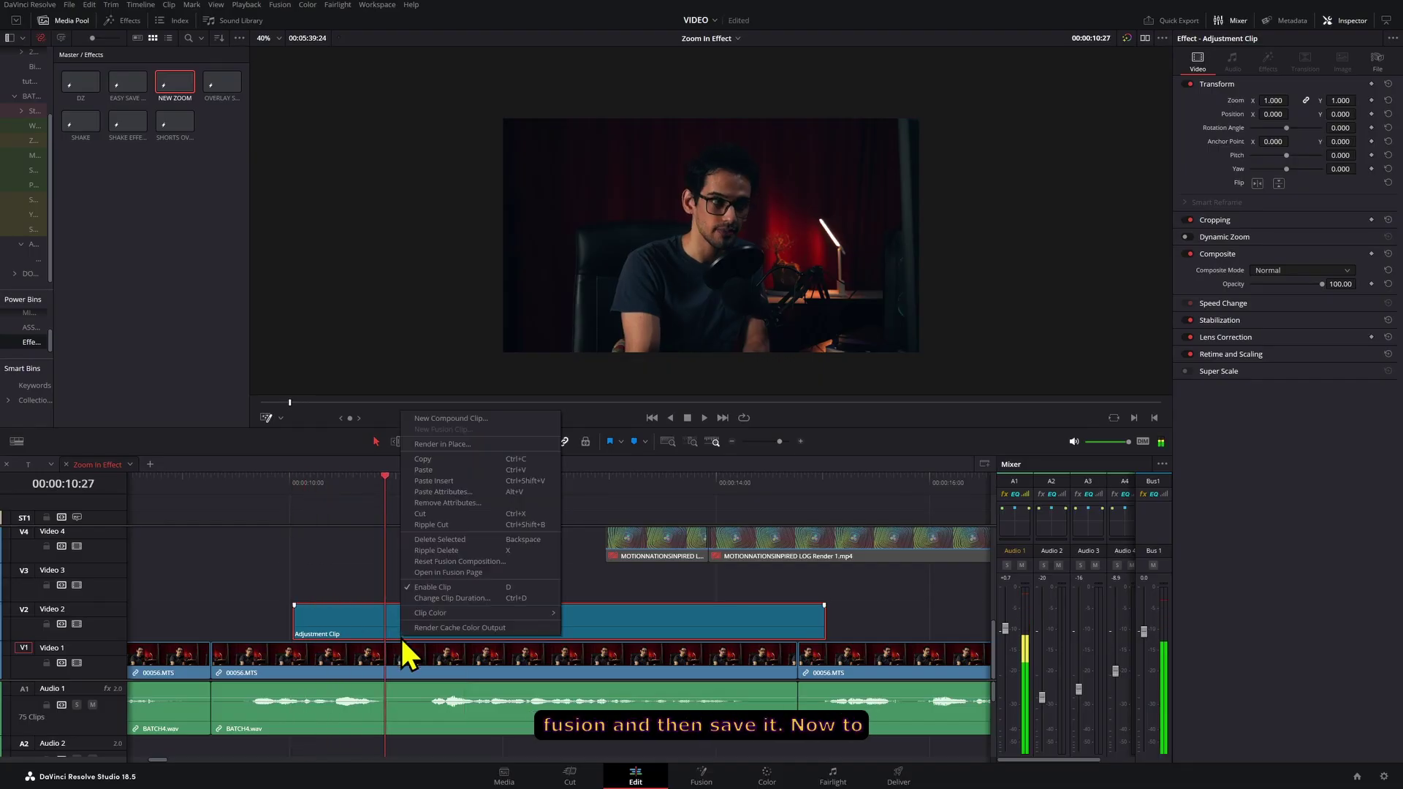
{"action": "left_click", "coordinate": [492, 585]}
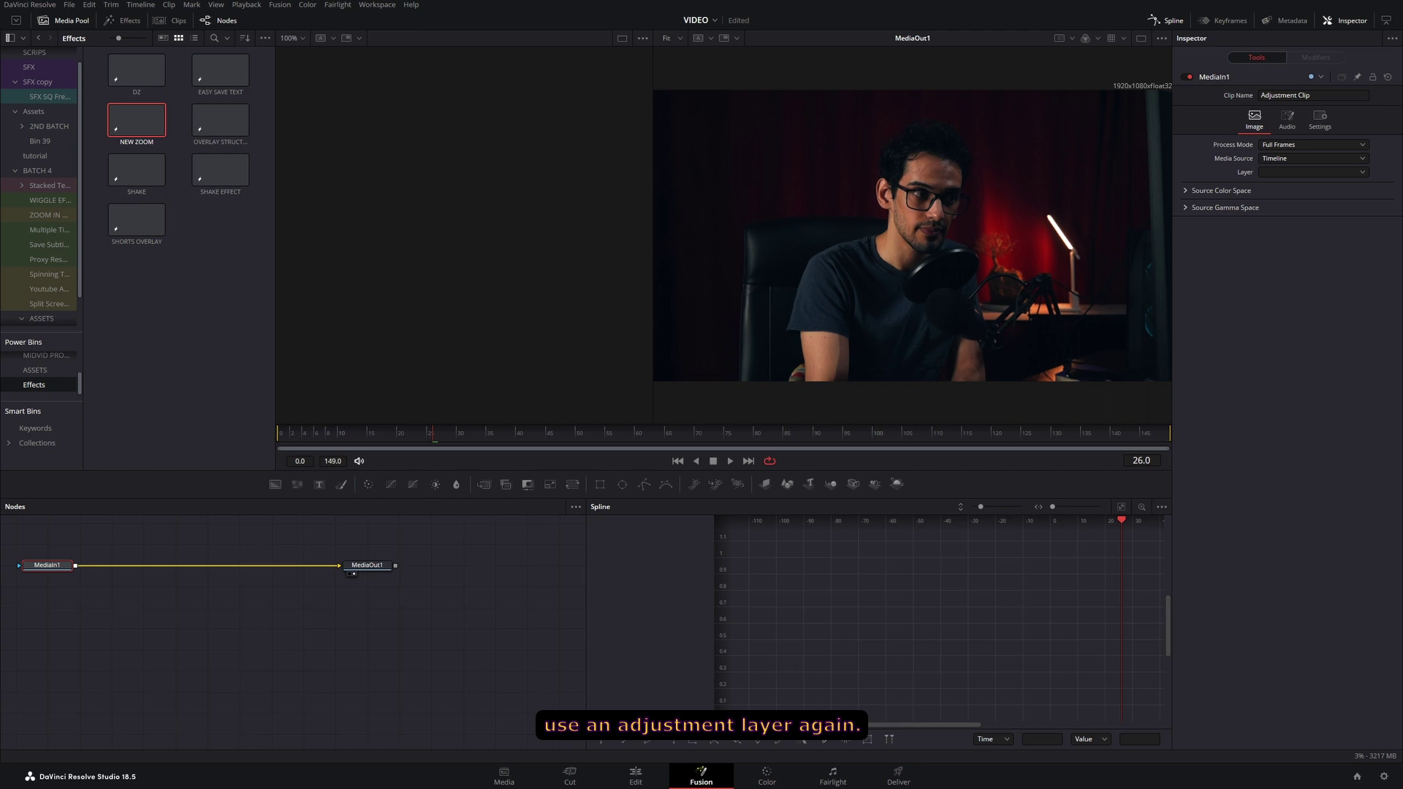
{"action": "left_click_drag", "start_coordinate": [244, 622], "coordinate": [374, 679]}
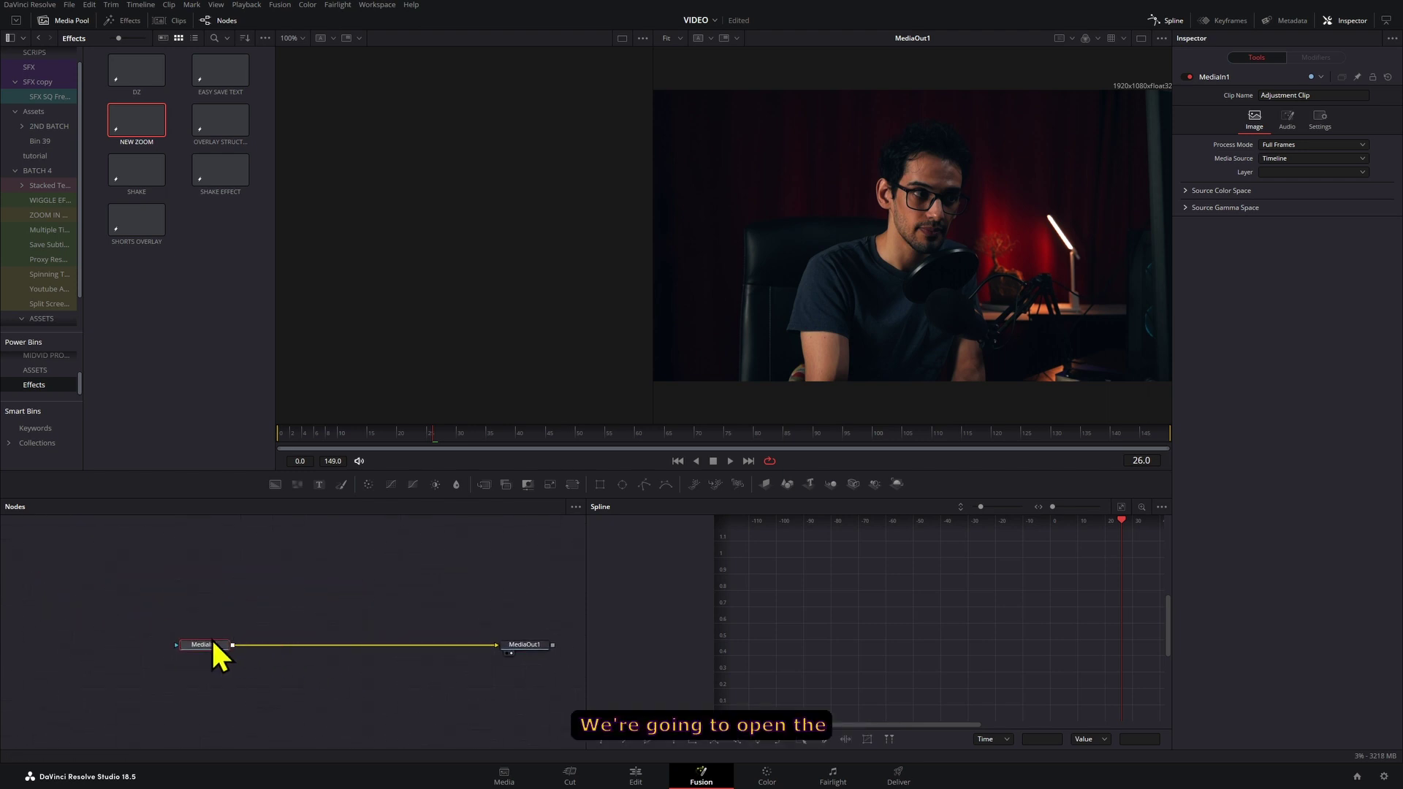
{"action": "key", "text": "shift+space"}
{"action": "type", "text": "TRANS"}
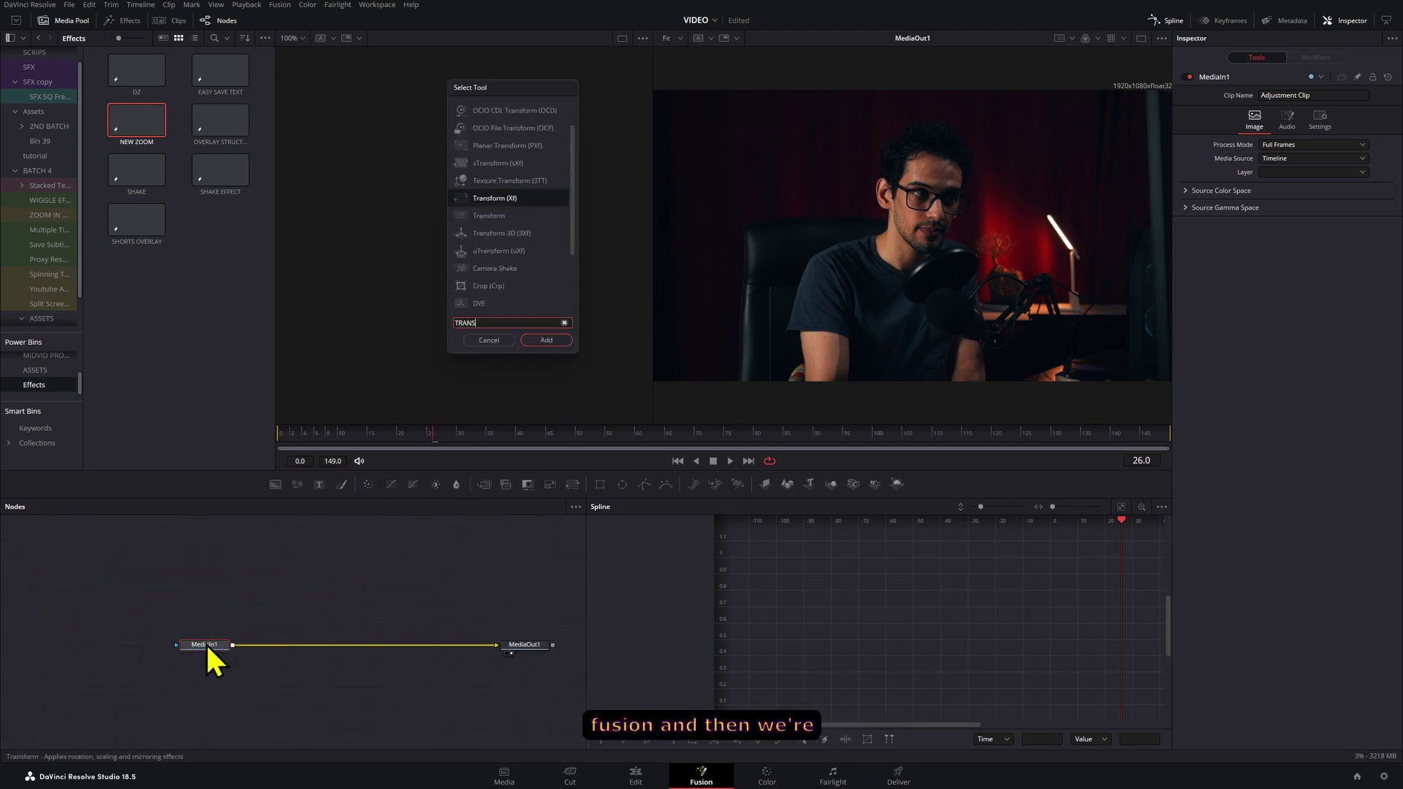
{"action": "key", "text": "Return"}
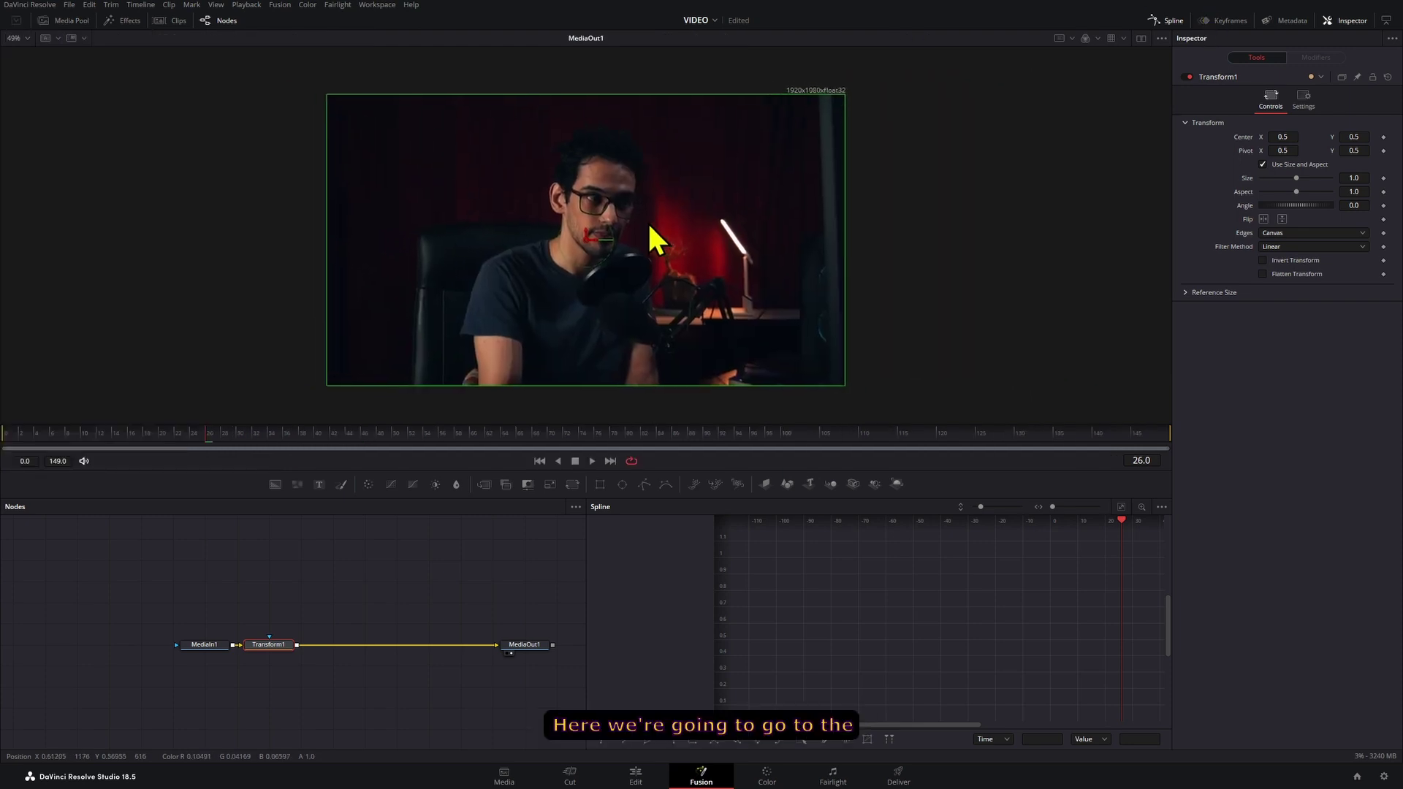
Step: Apply the Anim Curves modifier to the Transform node's Size and set its curve type to Custom
{"action": "right_click", "coordinate": [1247, 178]}
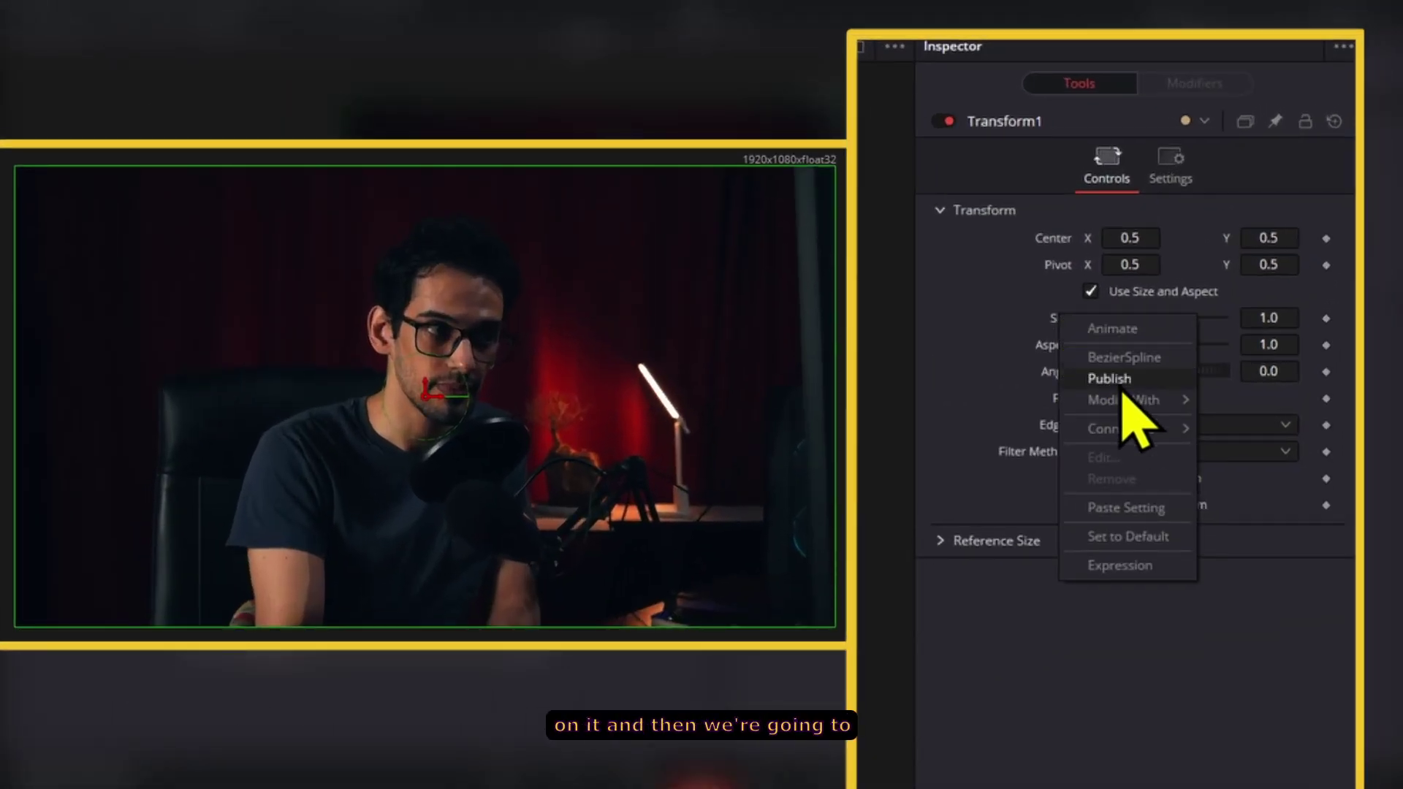
{"action": "mouse_move", "coordinate": [1111, 401]}
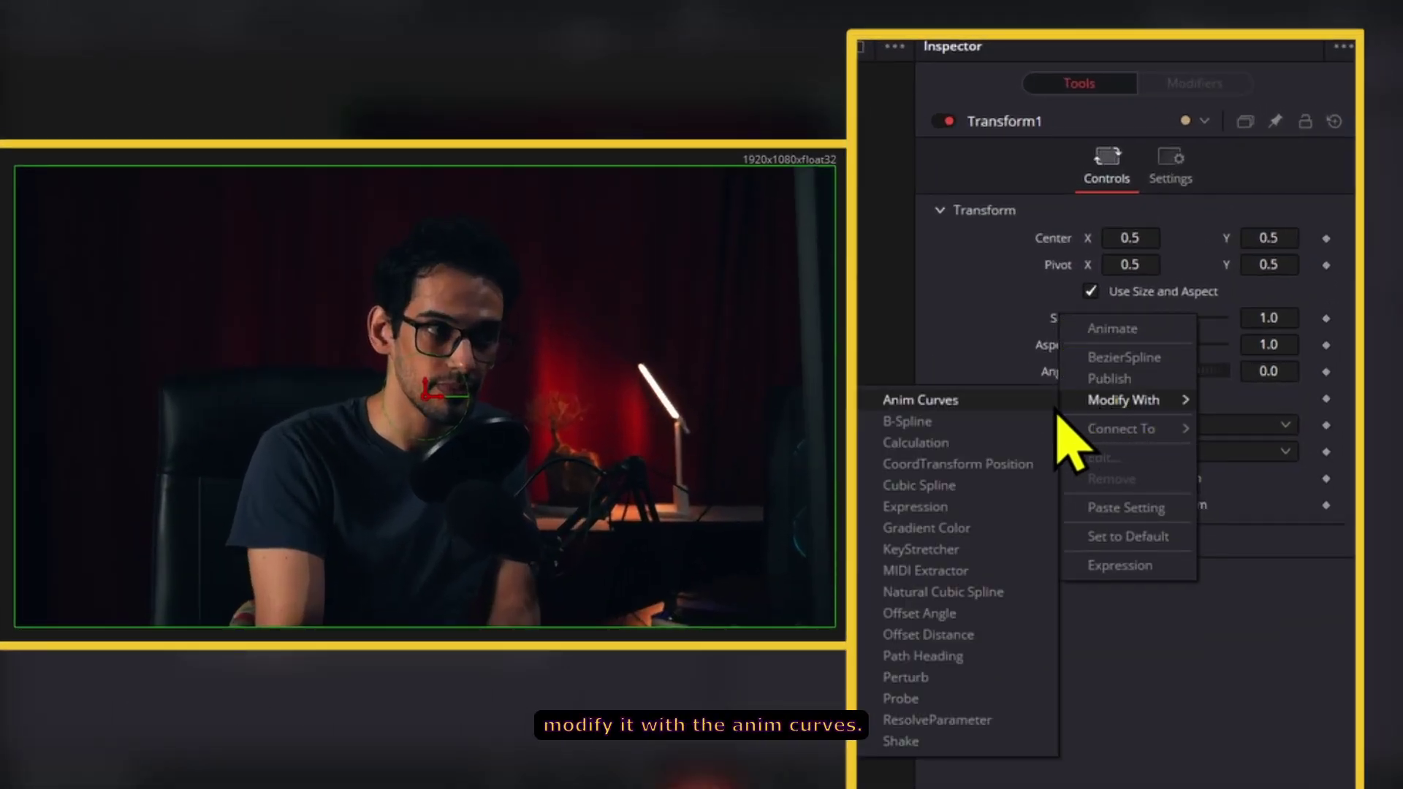
{"action": "left_click", "coordinate": [1012, 402]}
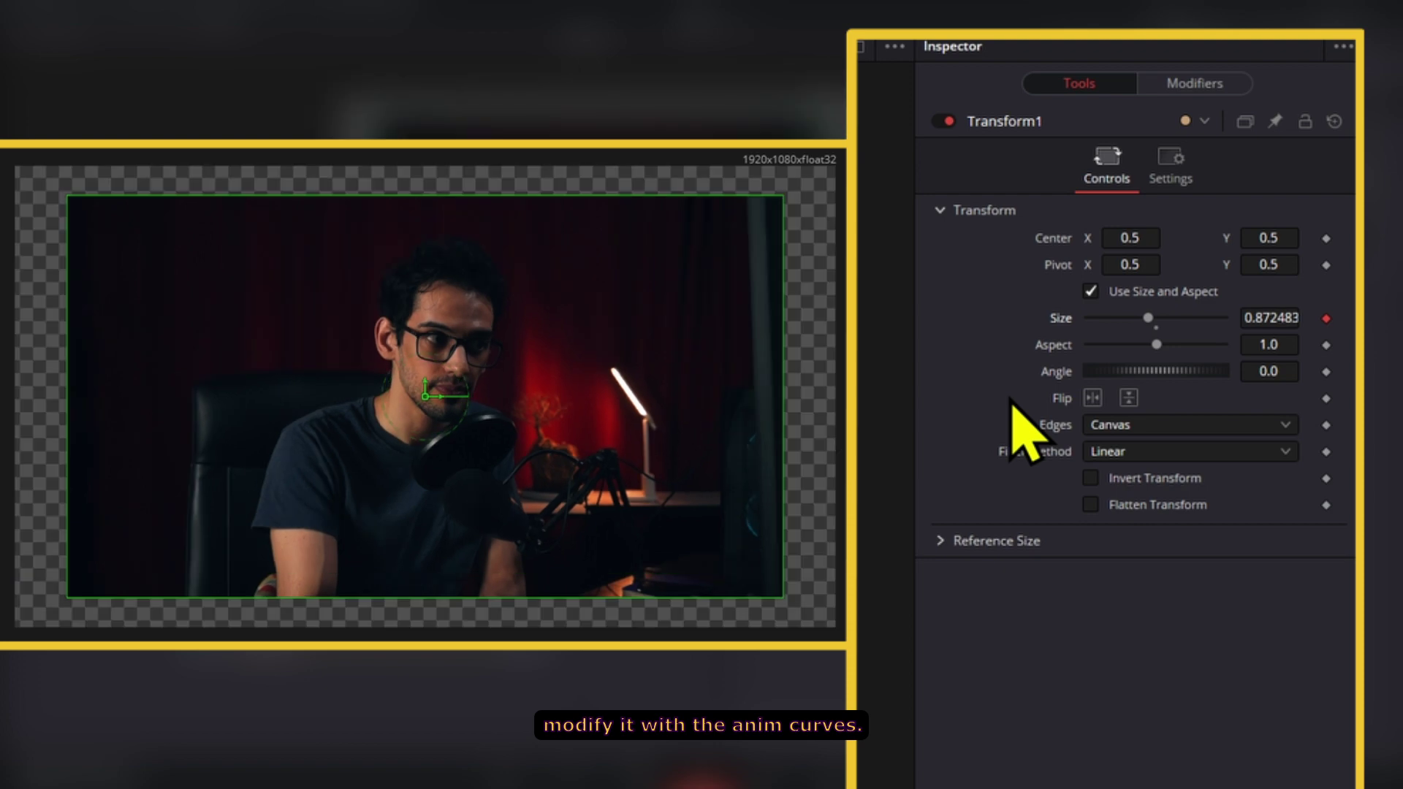
{"action": "left_click", "coordinate": [1184, 87]}
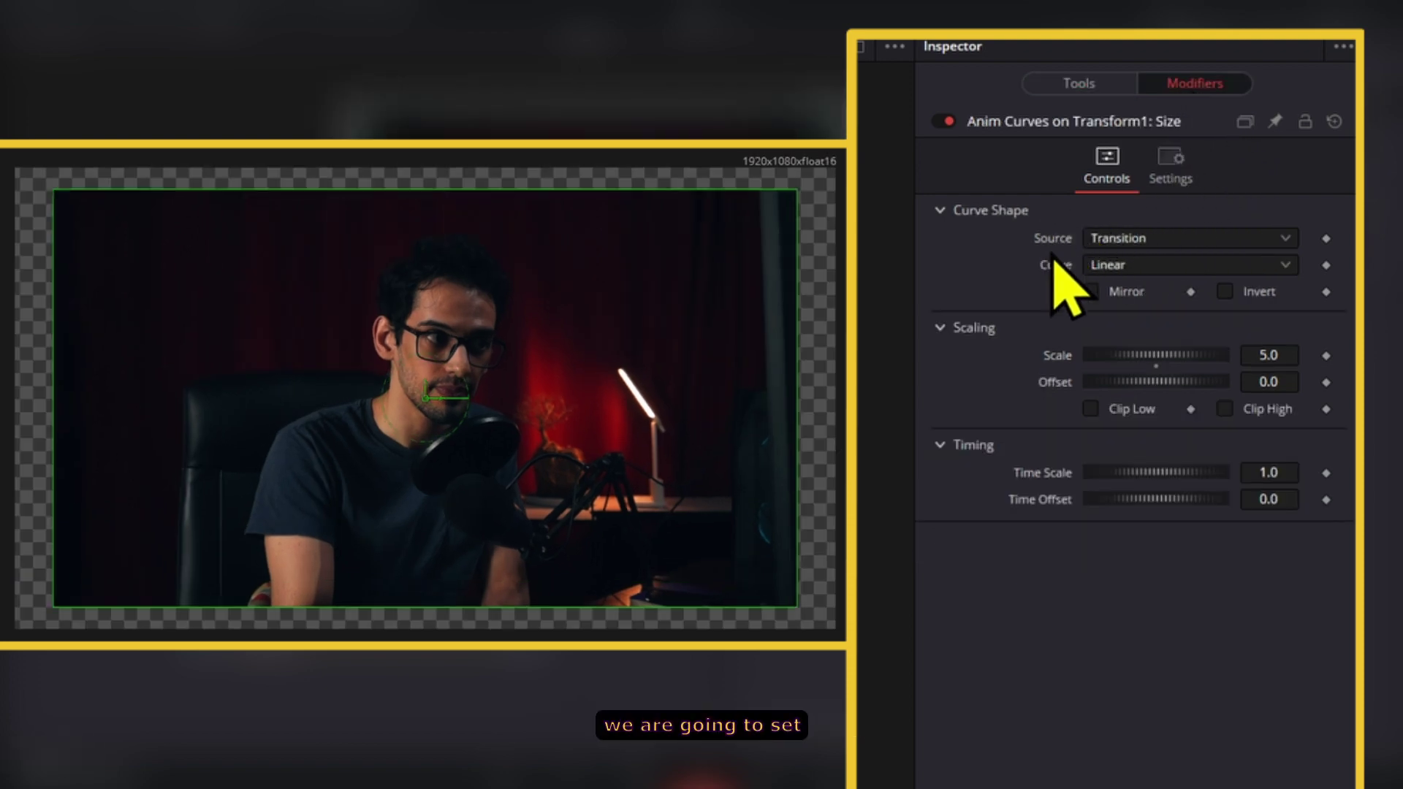
{"action": "left_click", "coordinate": [1152, 268]}
{"action": "left_click", "coordinate": [1135, 339]}
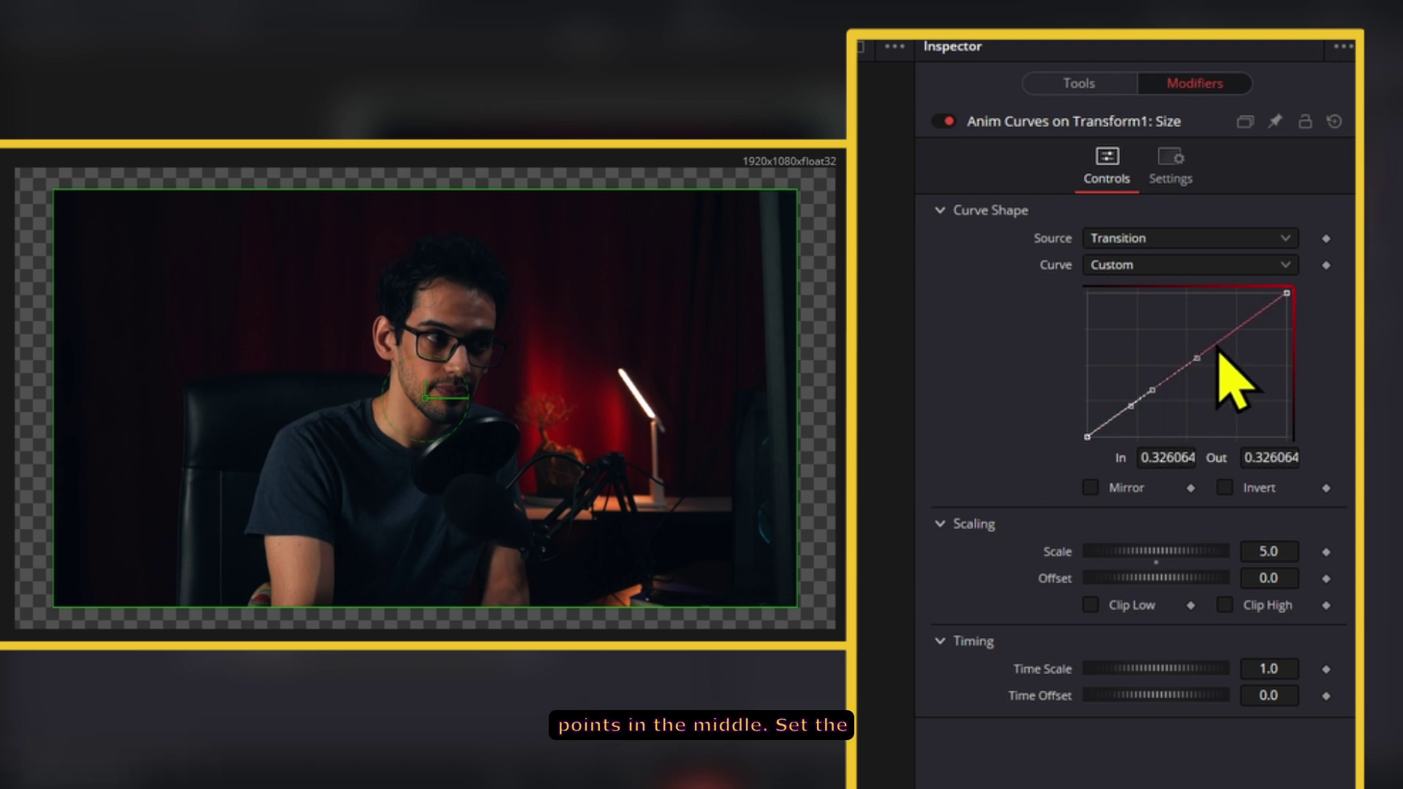
Step: Add two middle points to the custom size curve and set the first of them to In 0.1, Out 1
{"action": "left_click", "coordinate": [1153, 390]}
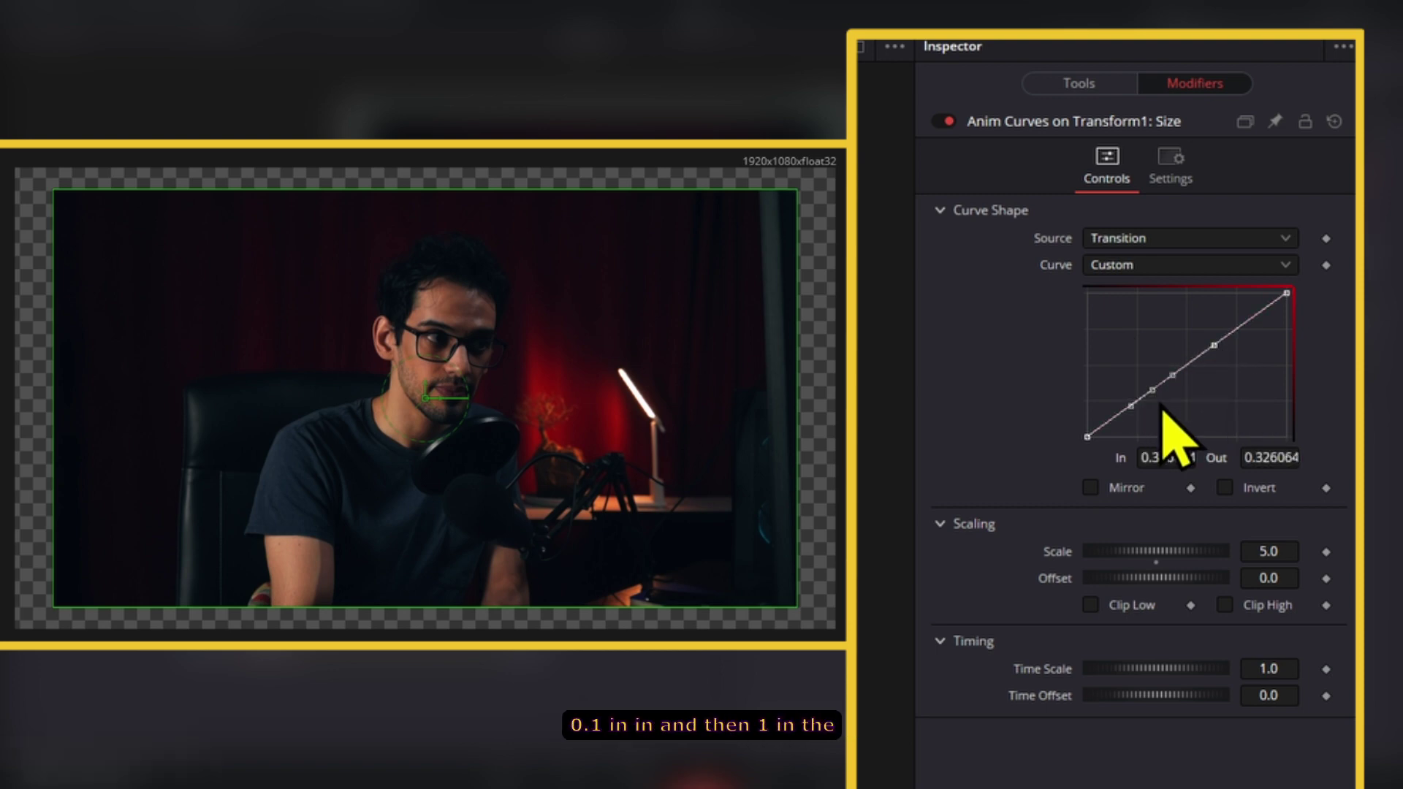
{"action": "type", "text": "0.1"}
{"action": "key", "text": "Tab"}
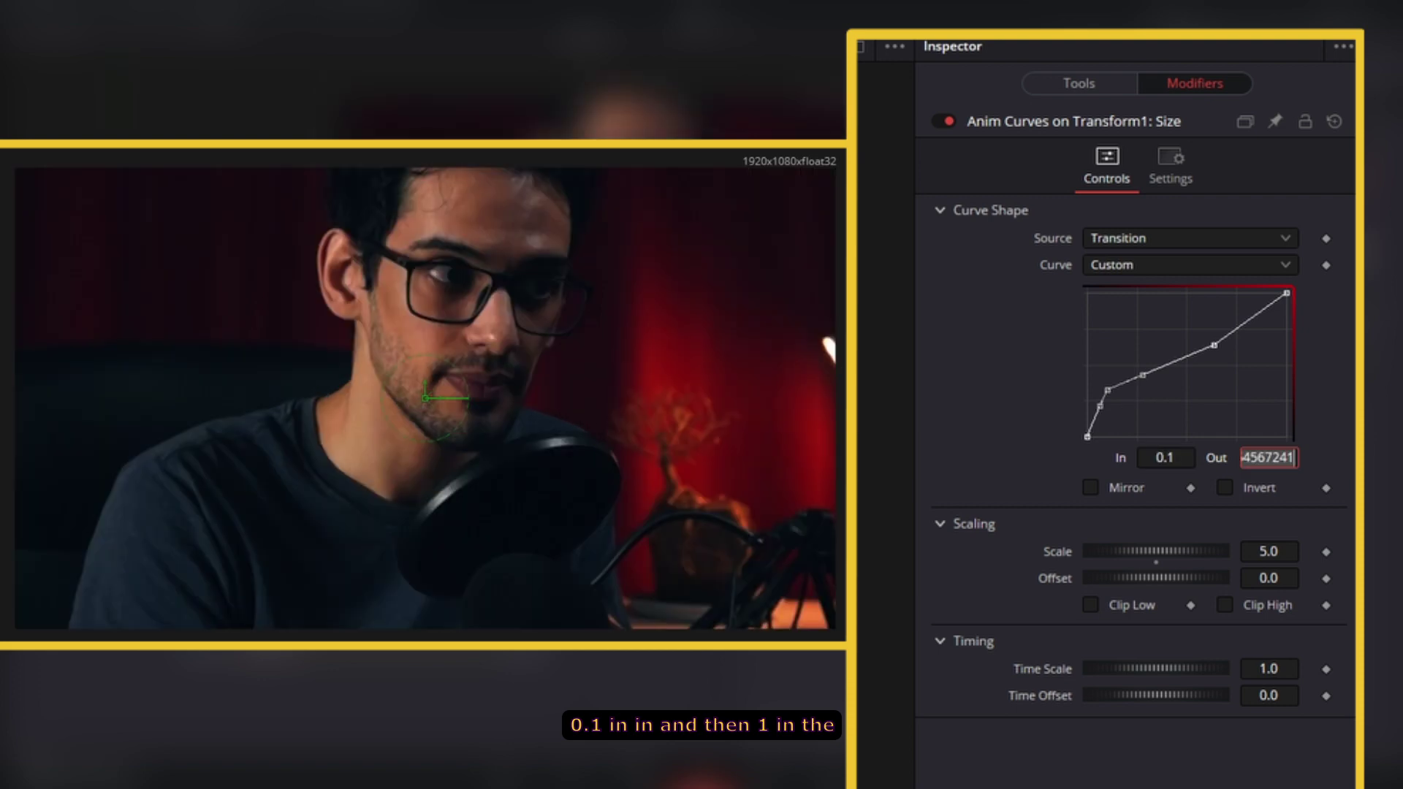
{"action": "type", "text": "1"}
{"action": "key", "text": "Tab"}
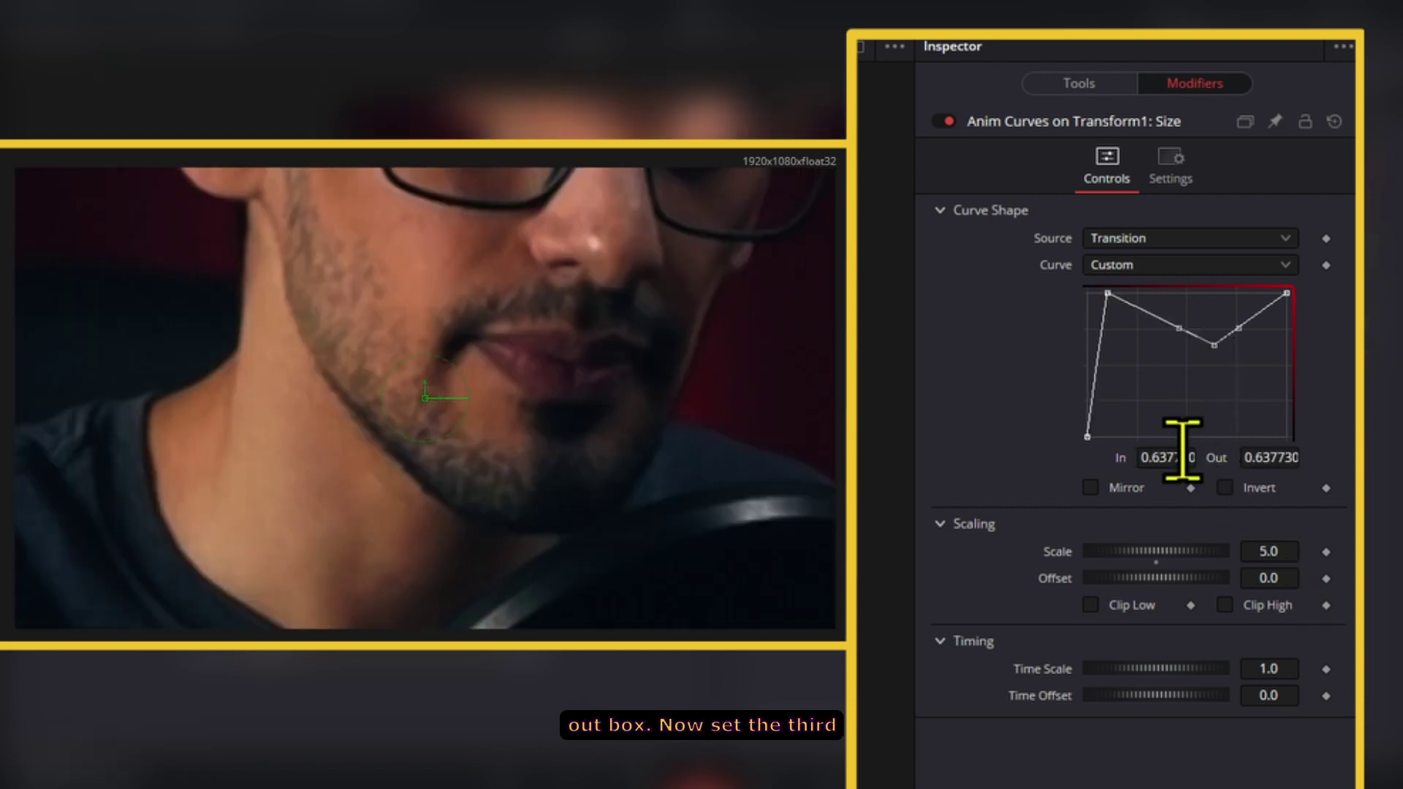
Step: Set the curve's third point to In 0.9, Out 1.0 and its last point to In 1.0, Out 0.0
{"action": "left_click", "coordinate": [1175, 456]}
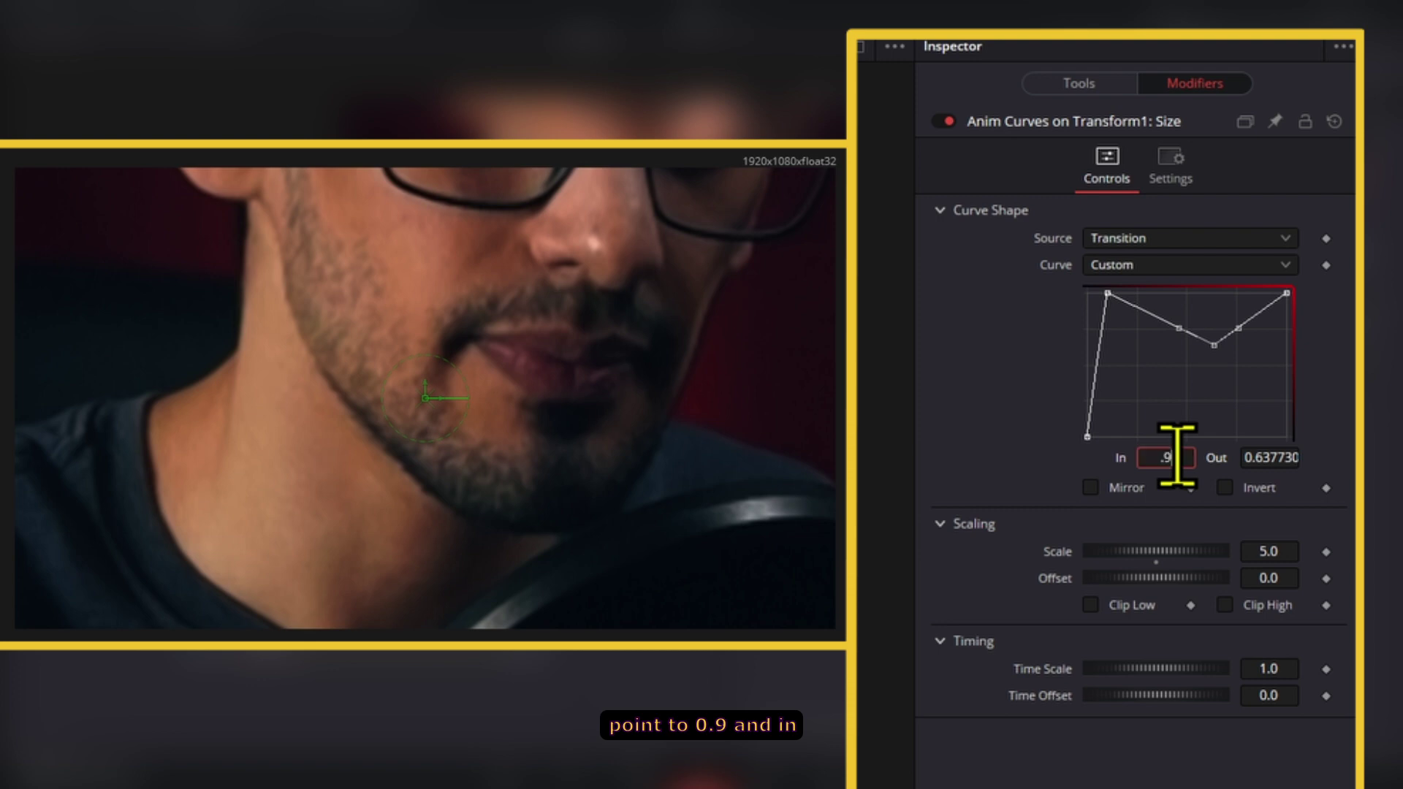
{"action": "type", "text": "1"}
{"action": "key", "text": "Return"}
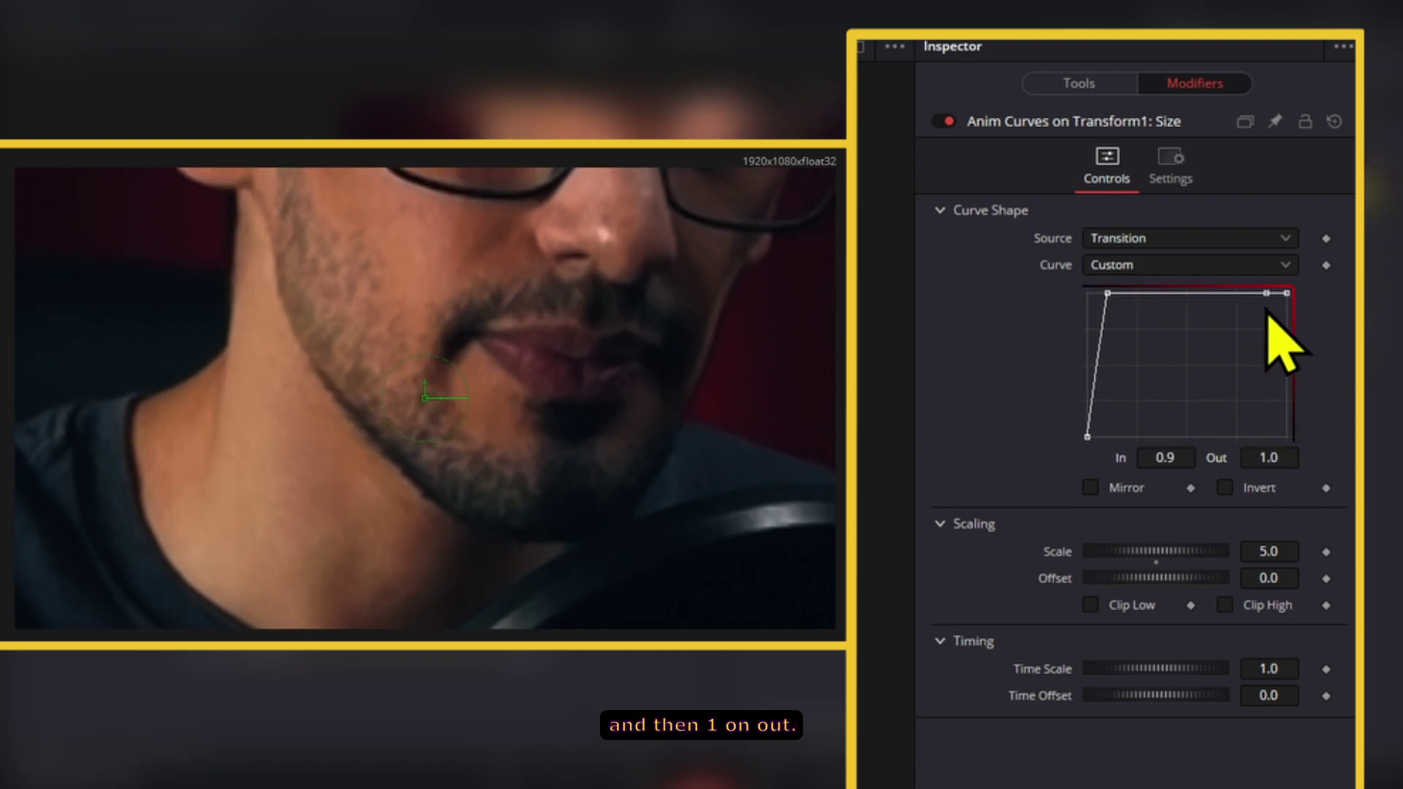
{"action": "left_click", "coordinate": [1162, 456]}
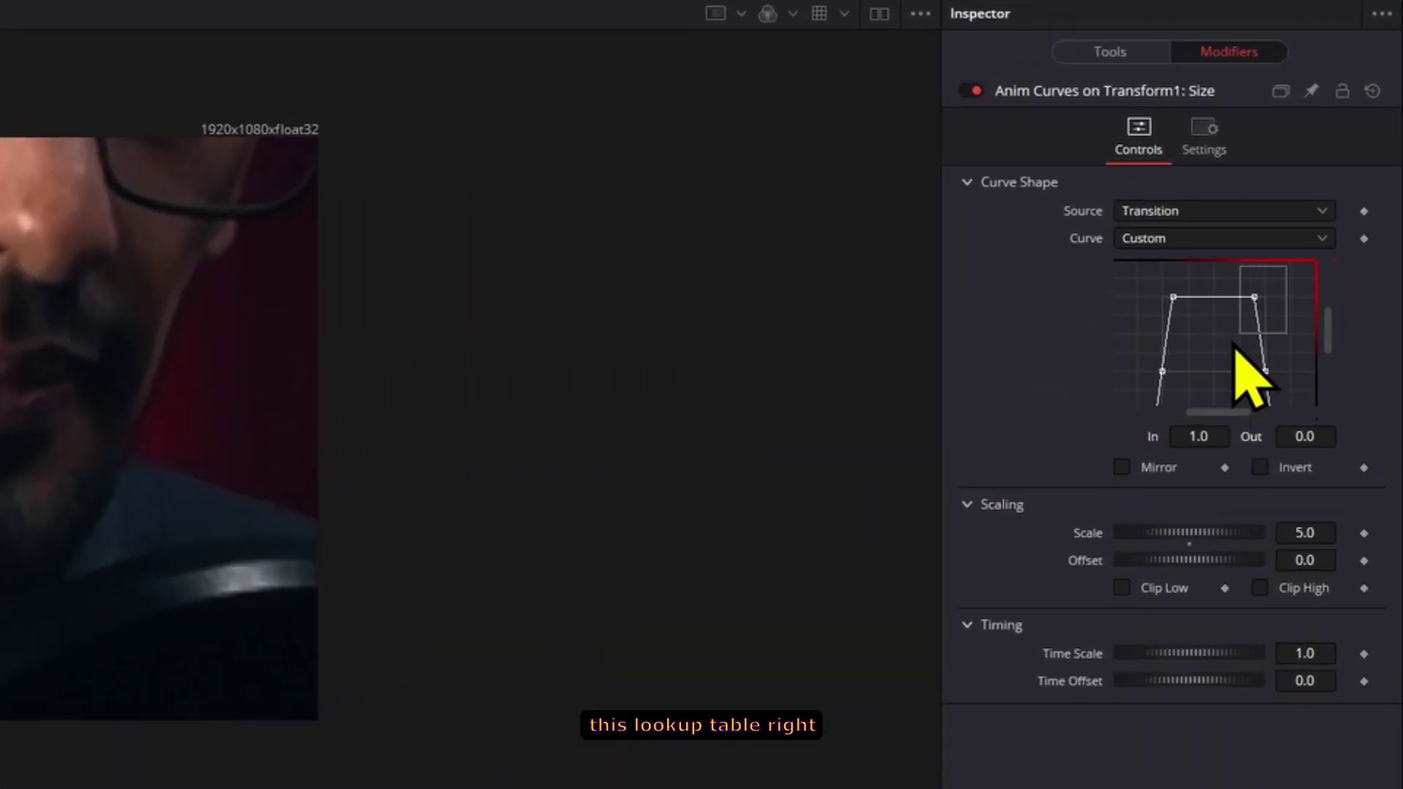
{"action": "left_click_drag", "start_coordinate": [1235, 347], "coordinate": [1120, 409]}
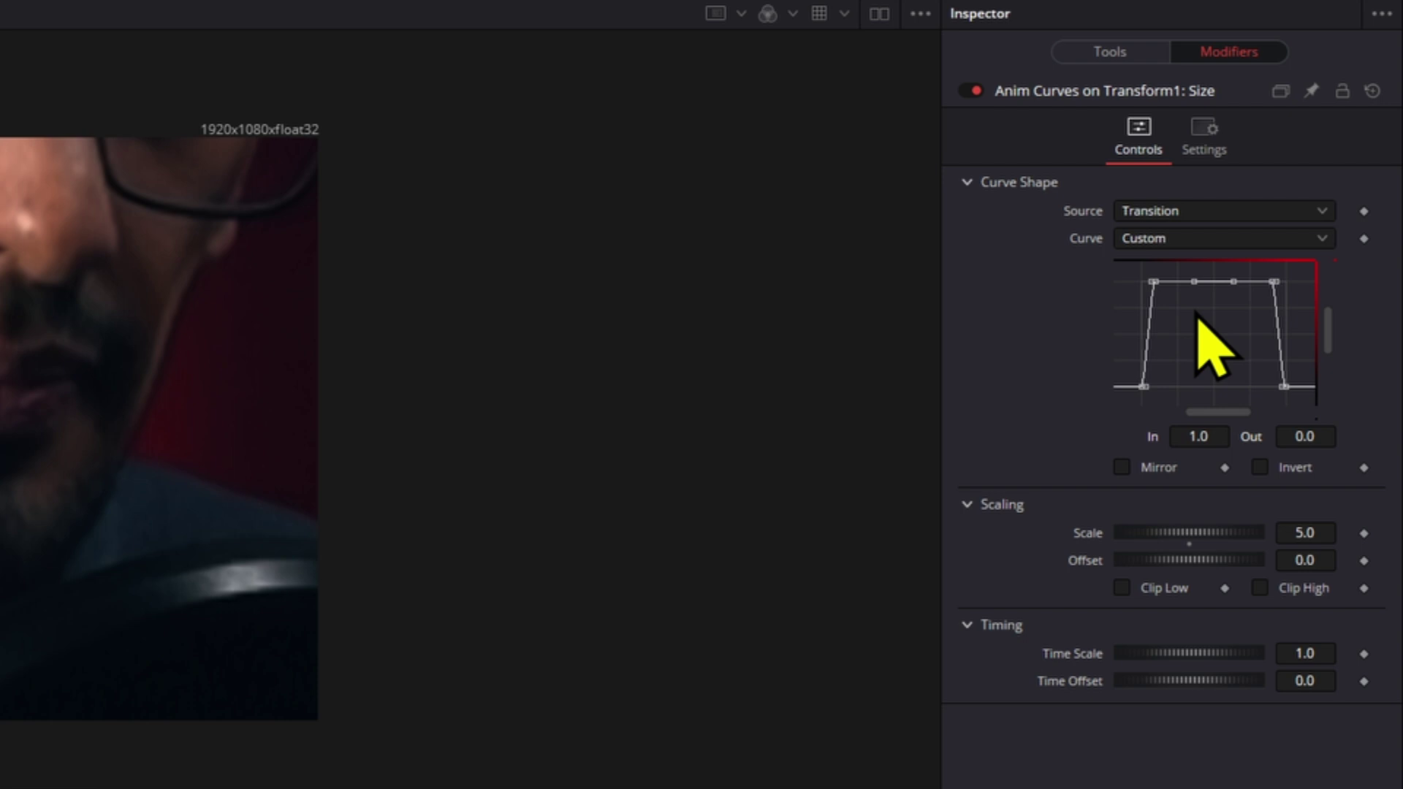
{"action": "scroll", "coordinate": [4, 555], "scroll_direction": "down", "scroll_amount": 1}
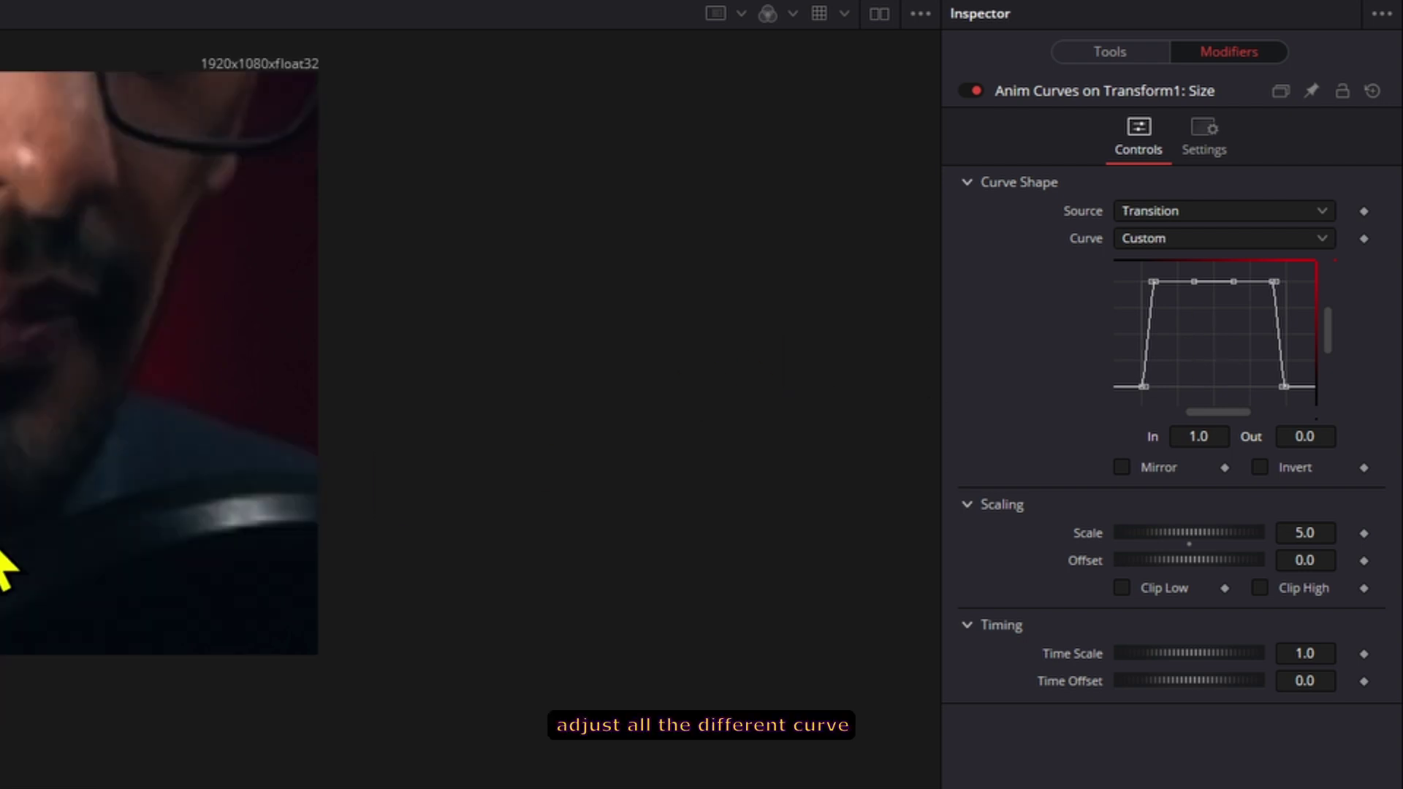
{"action": "scroll", "coordinate": [3, 555], "scroll_direction": "up", "scroll_amount": 2}
{"action": "scroll", "coordinate": [3, 534], "scroll_direction": "down", "scroll_amount": 1}
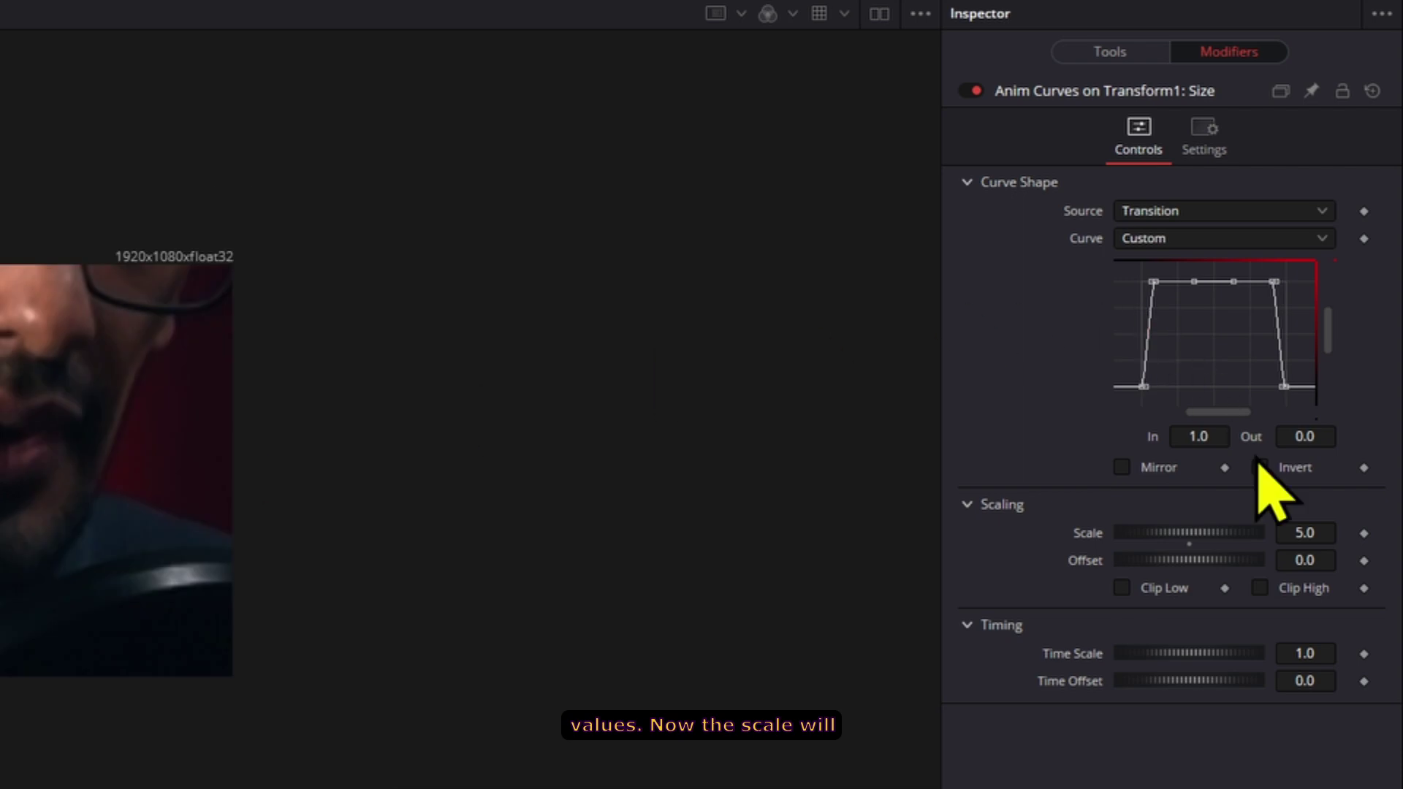
Step: Set the Anim Curves modifier's Scale to 1 and its Offset to 1
{"action": "left_click_drag", "start_coordinate": [1189, 545], "coordinate": [1108, 543]}
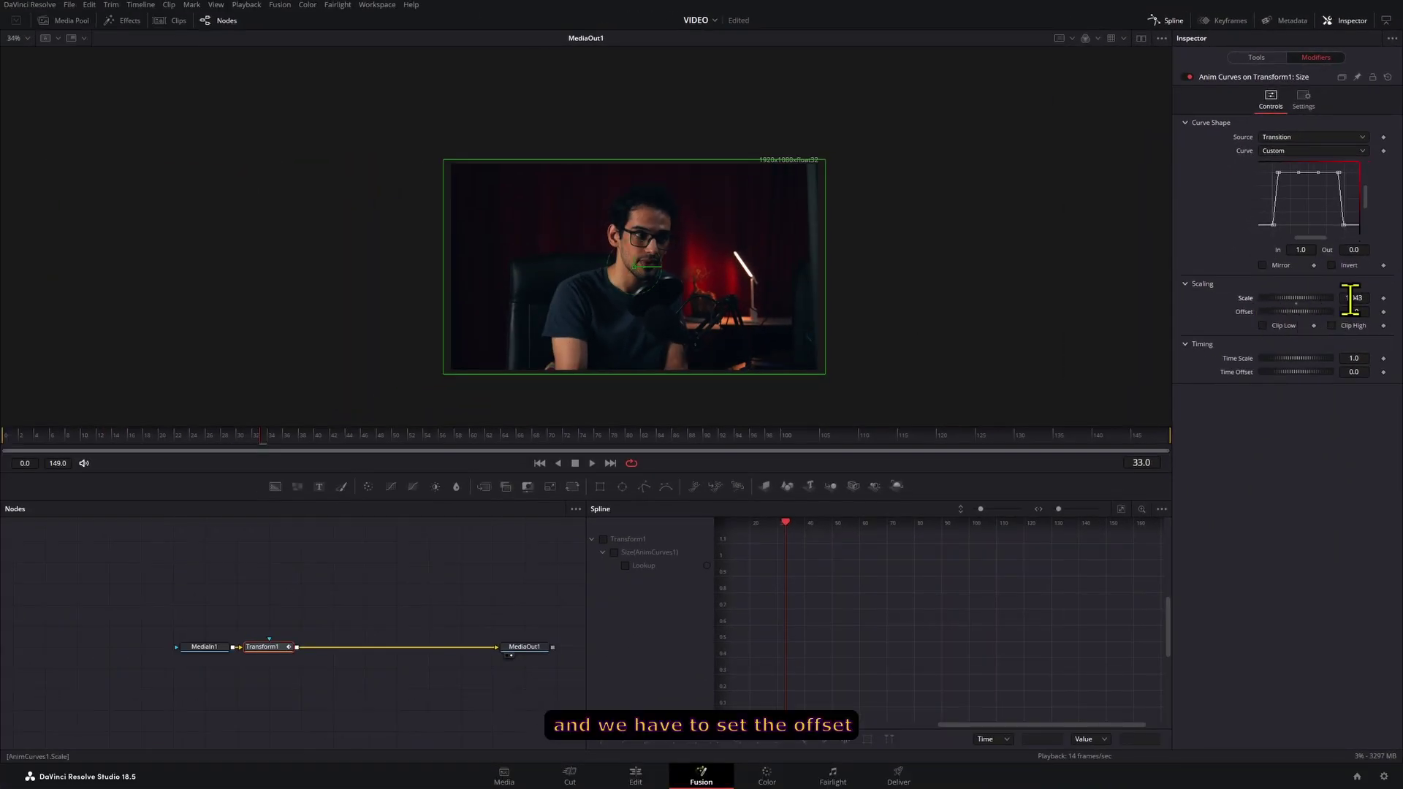
{"action": "double_click", "coordinate": [1351, 298]}
{"action": "type", "text": "1"}
{"action": "key", "text": "Return"}
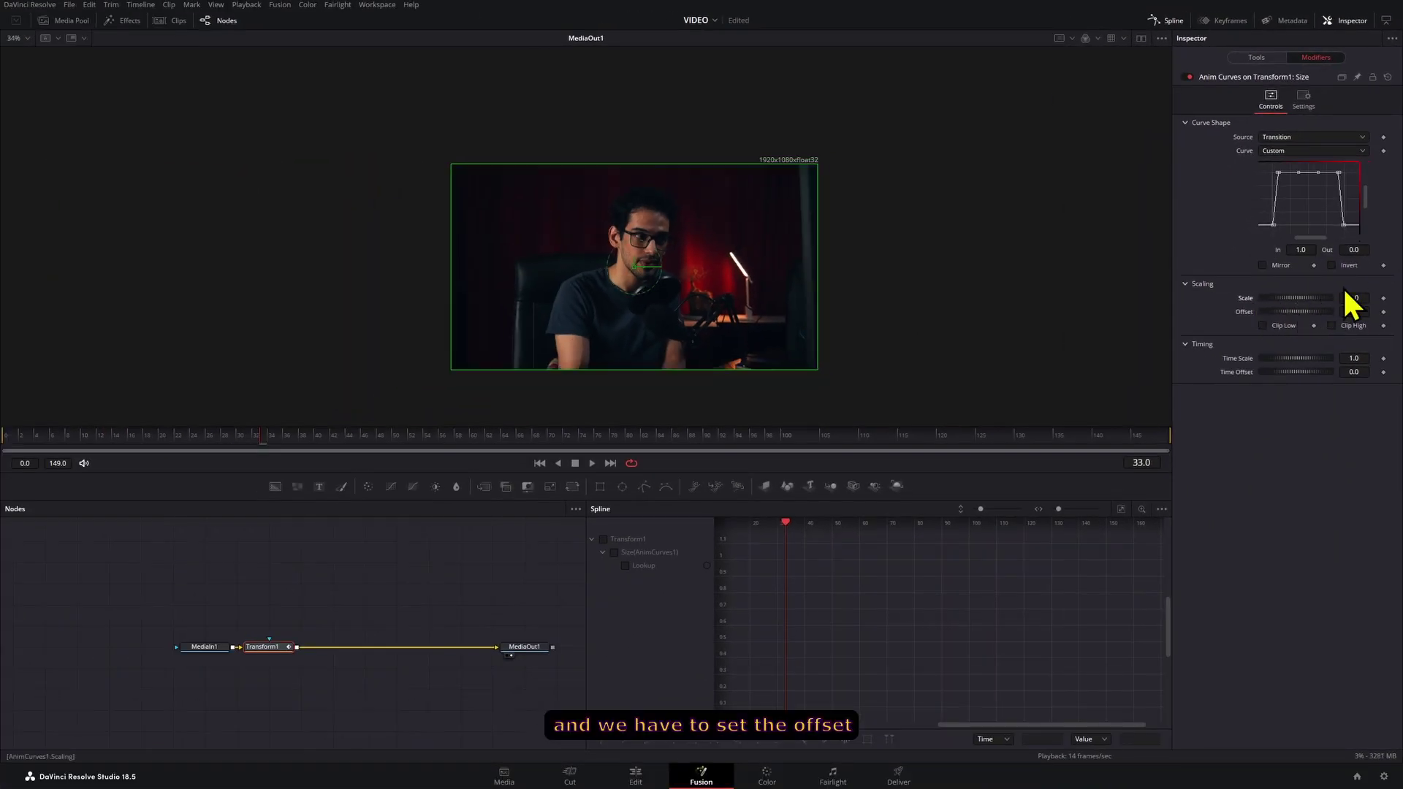
{"action": "key", "text": "Return"}
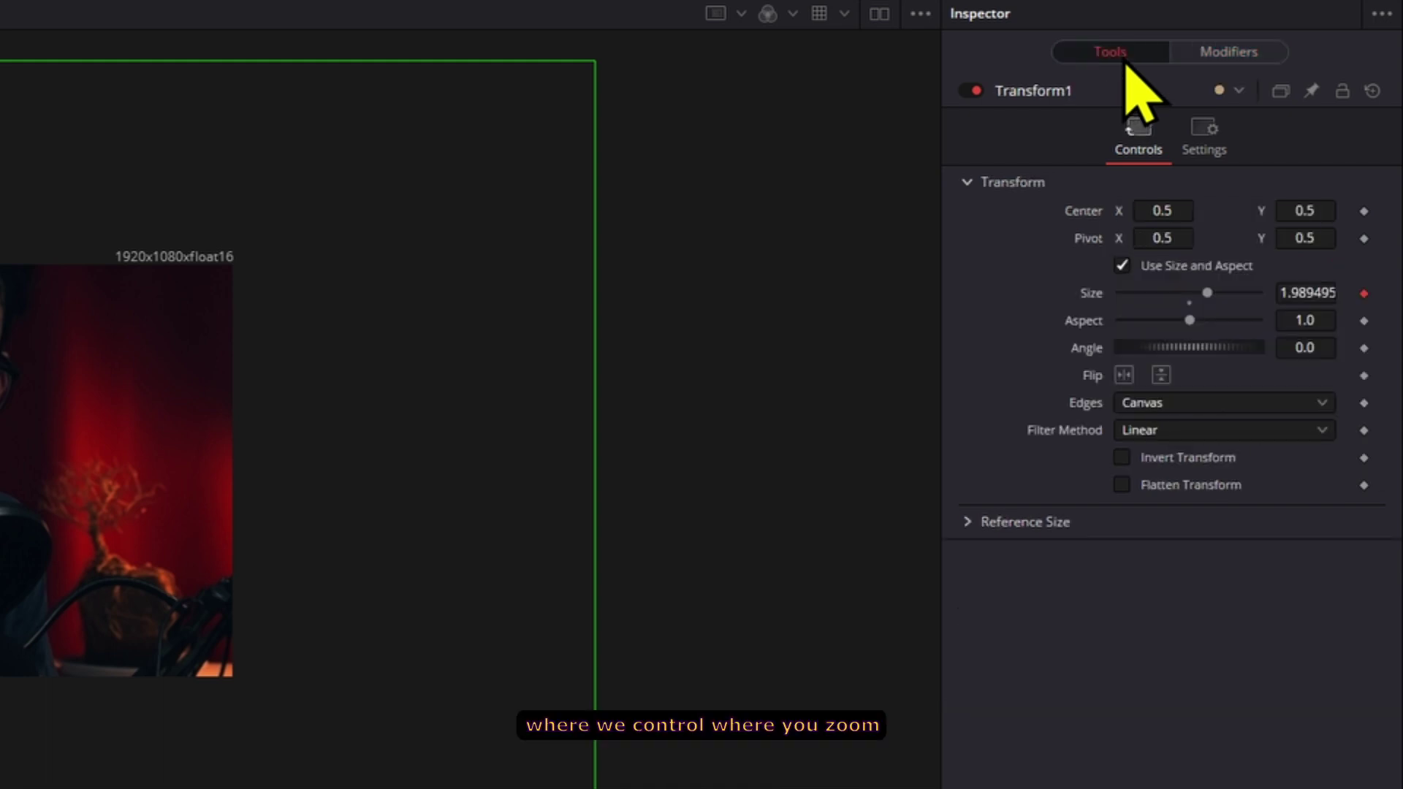
Step: Move the Transform node's pivot to about X 0.776, Y 0.380 to aim the zoom at a new spot
{"action": "left_click_drag", "start_coordinate": [1158, 238], "coordinate": [1337, 239]}
{"action": "left_click_drag", "start_coordinate": [36, 475], "coordinate": [0, 578]}
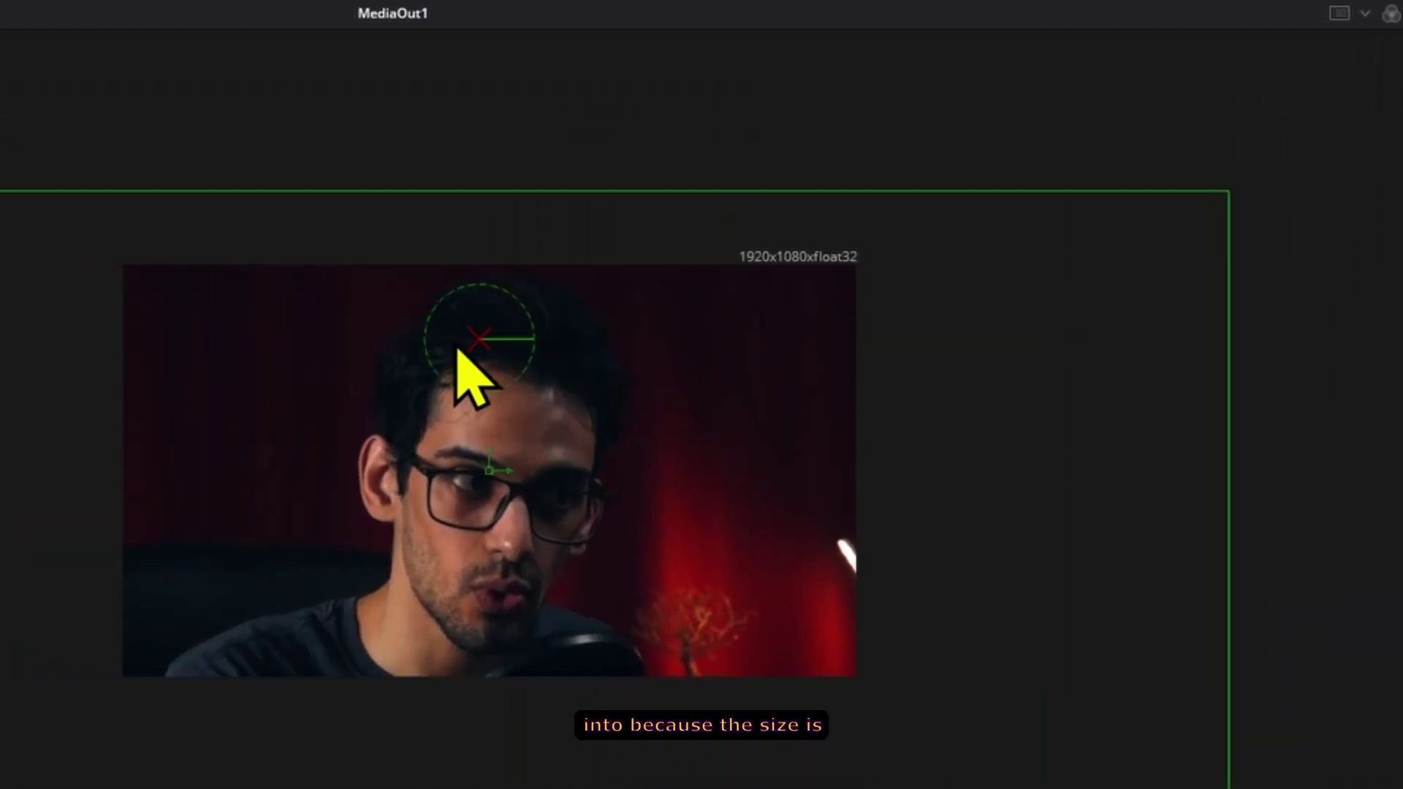
{"action": "left_click_drag", "start_coordinate": [344, 577], "coordinate": [807, 524]}
{"action": "mouse_move", "coordinate": [509, 437]}
{"action": "left_mouse_down"}
{"action": "mouse_move", "coordinate": [5, 438]}
{"action": "mouse_move", "coordinate": [516, 442]}
{"action": "left_mouse_up"}
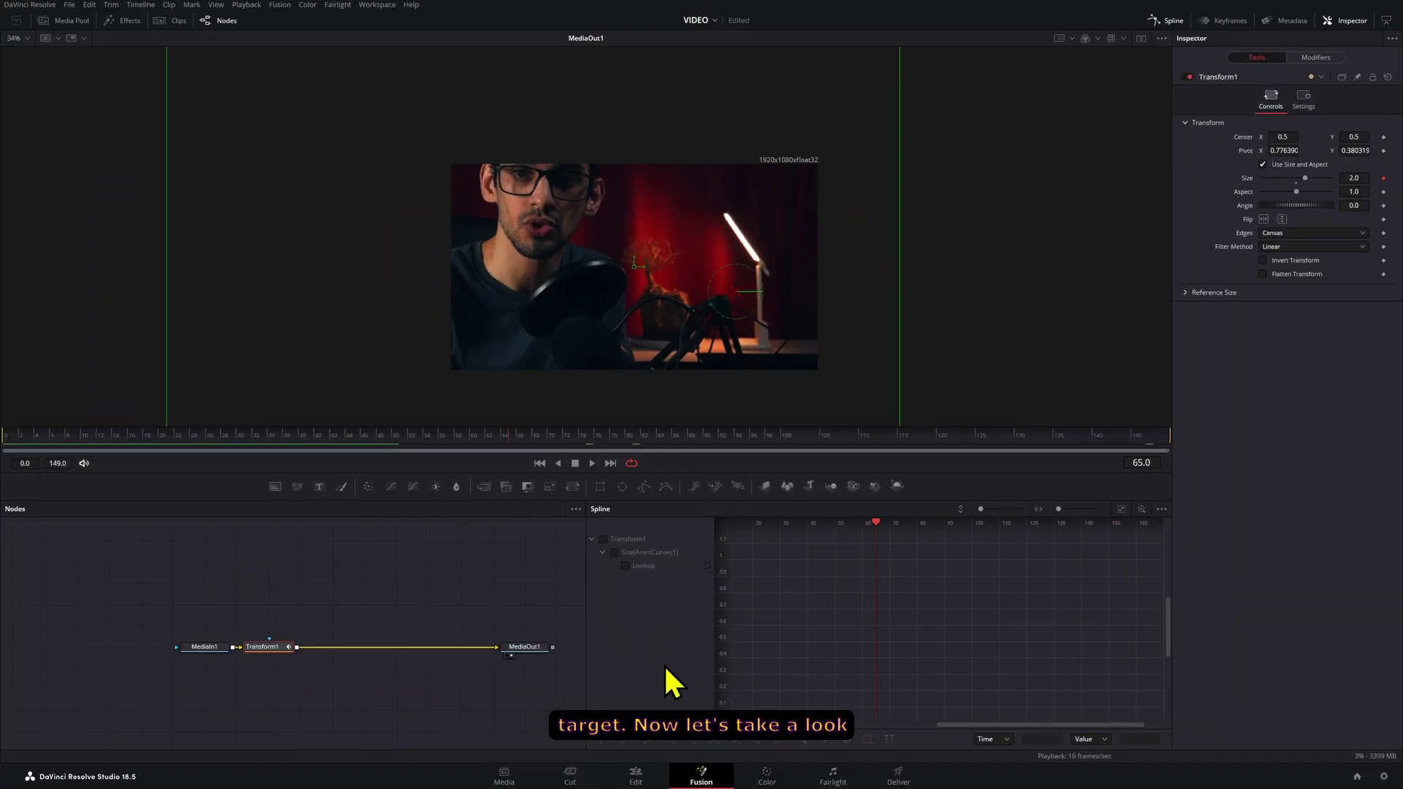
Step: Return to the Edit page, trim the end of the adjustment clip to a 02:28 duration and play back the zoom
{"action": "left_click", "coordinate": [638, 776]}
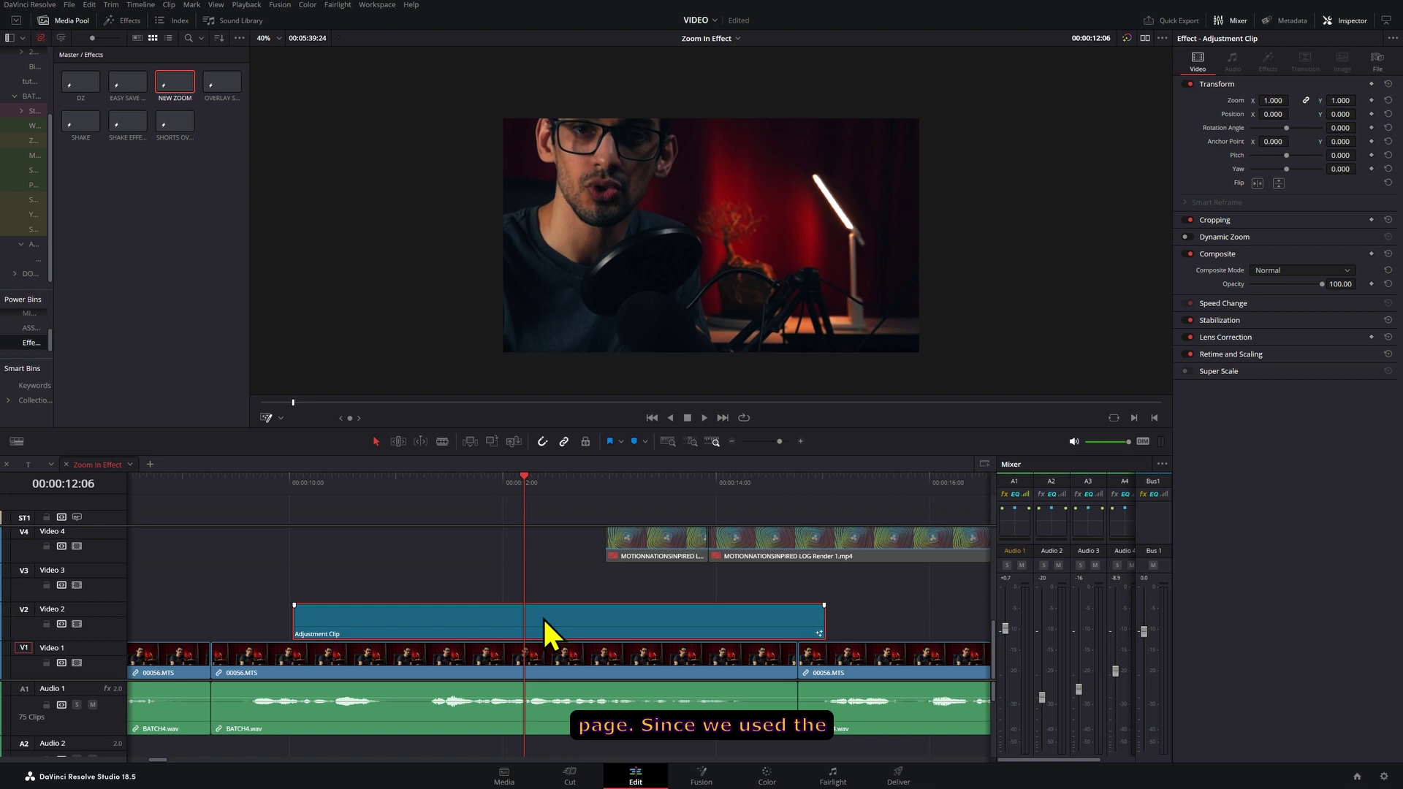
{"action": "left_click", "coordinate": [289, 500]}
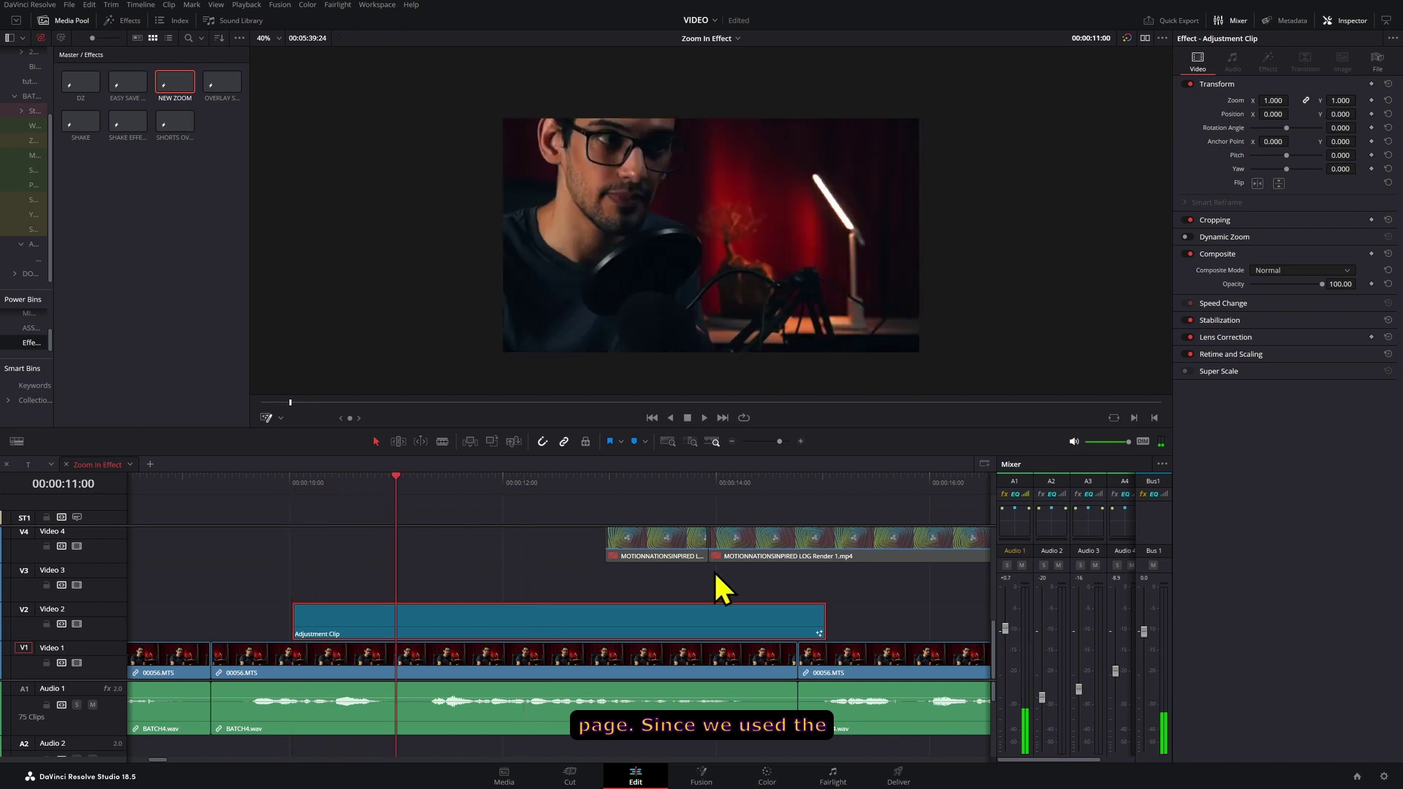
{"action": "left_click_drag", "start_coordinate": [738, 616], "coordinate": [582, 613]}
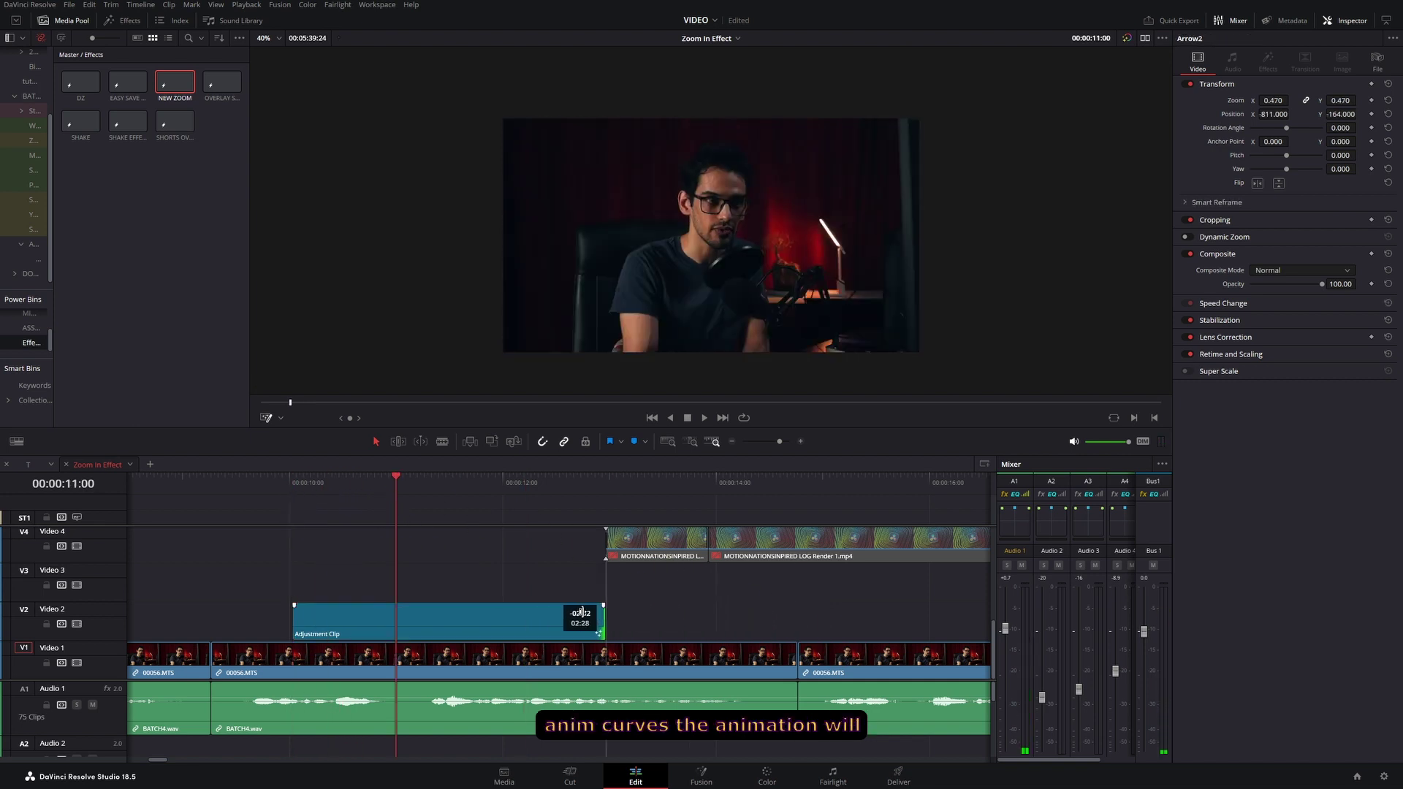
{"action": "left_click", "coordinate": [291, 487]}
{"action": "key", "text": "space"}
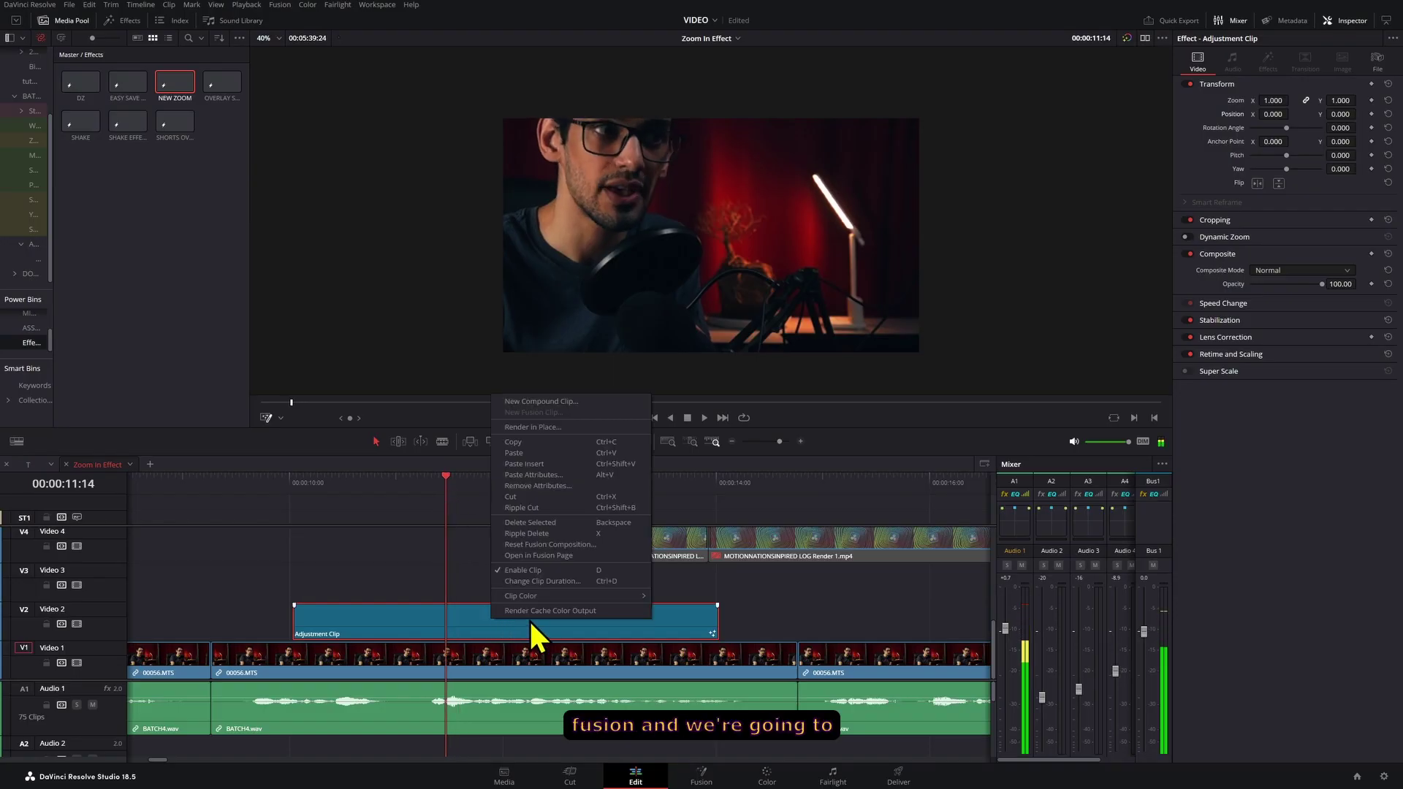
Step: Open the adjustment clip in Fusion, select all nodes and create a macro from them named ZOOM TOOL
{"action": "left_click", "coordinate": [564, 555]}
{"action": "left_click", "coordinate": [341, 649]}
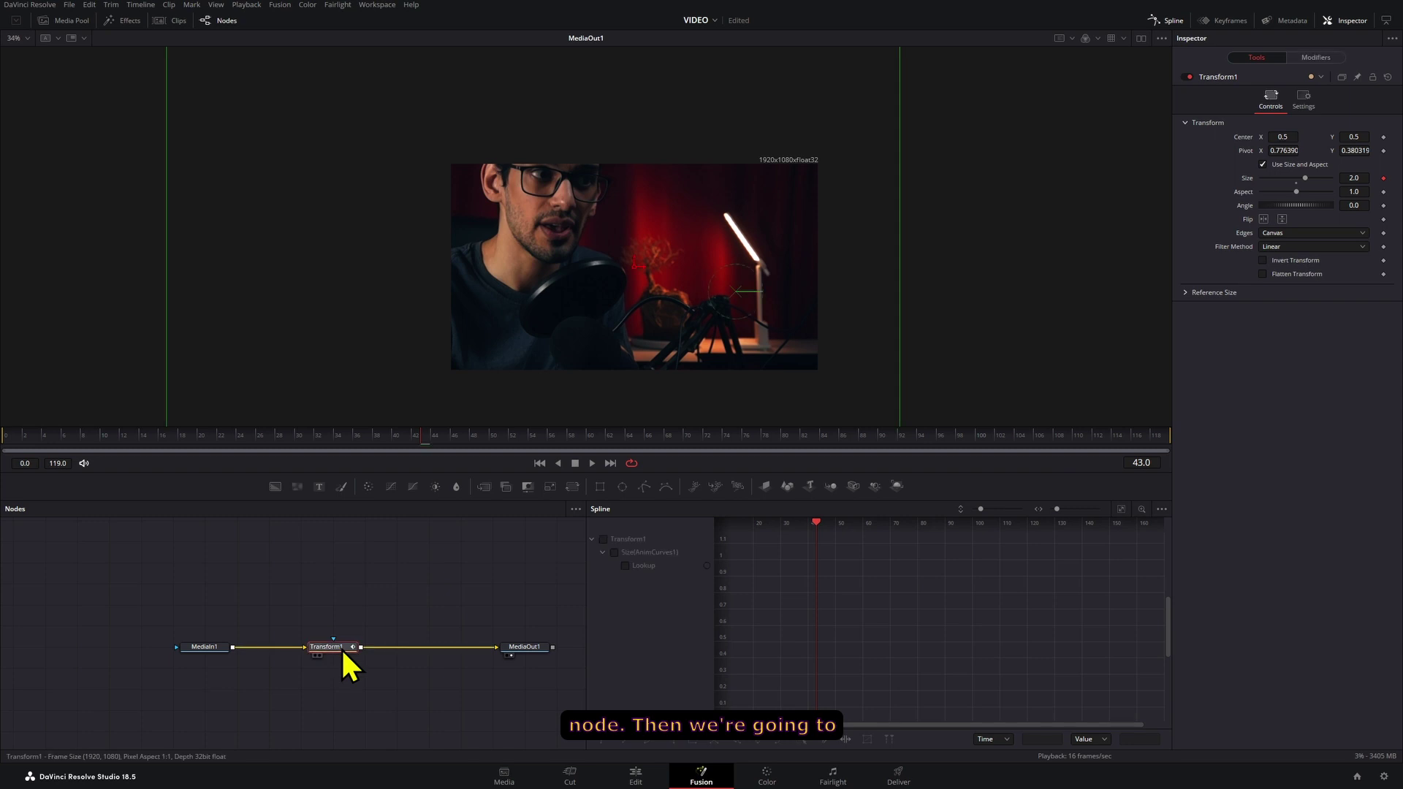
{"action": "key", "text": "ctrl+a"}
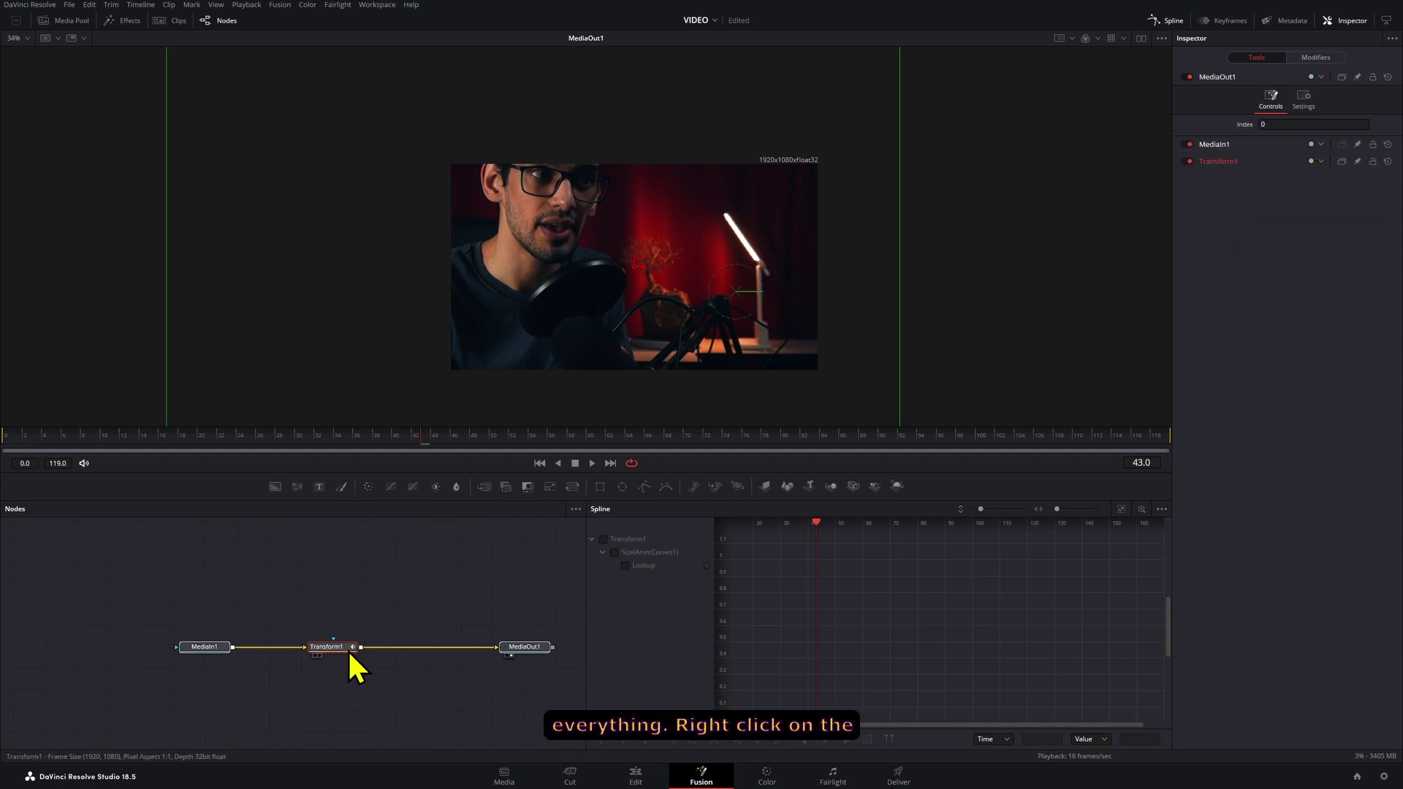
{"action": "right_click", "coordinate": [349, 646]}
{"action": "mouse_move", "coordinate": [545, 493]}
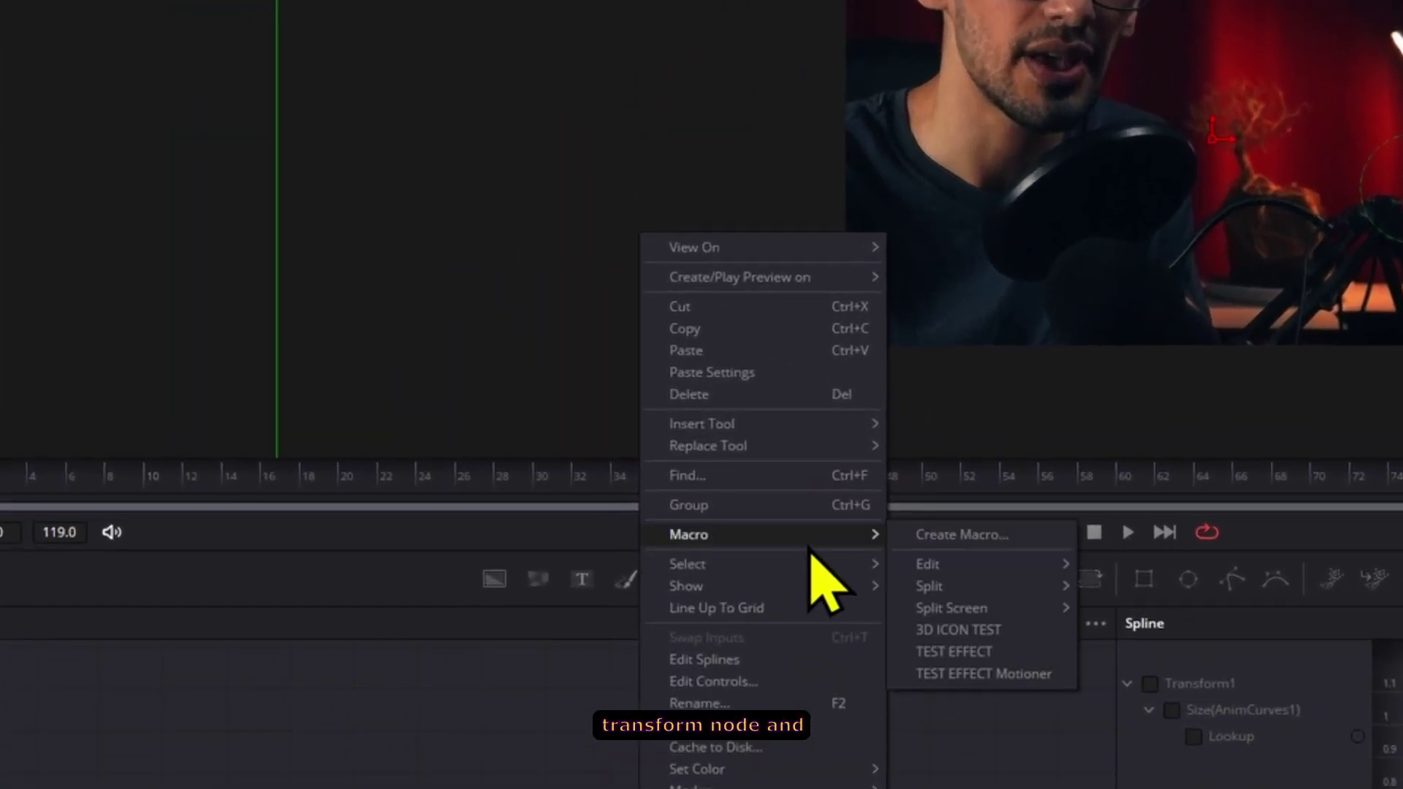
{"action": "left_click", "coordinate": [964, 536]}
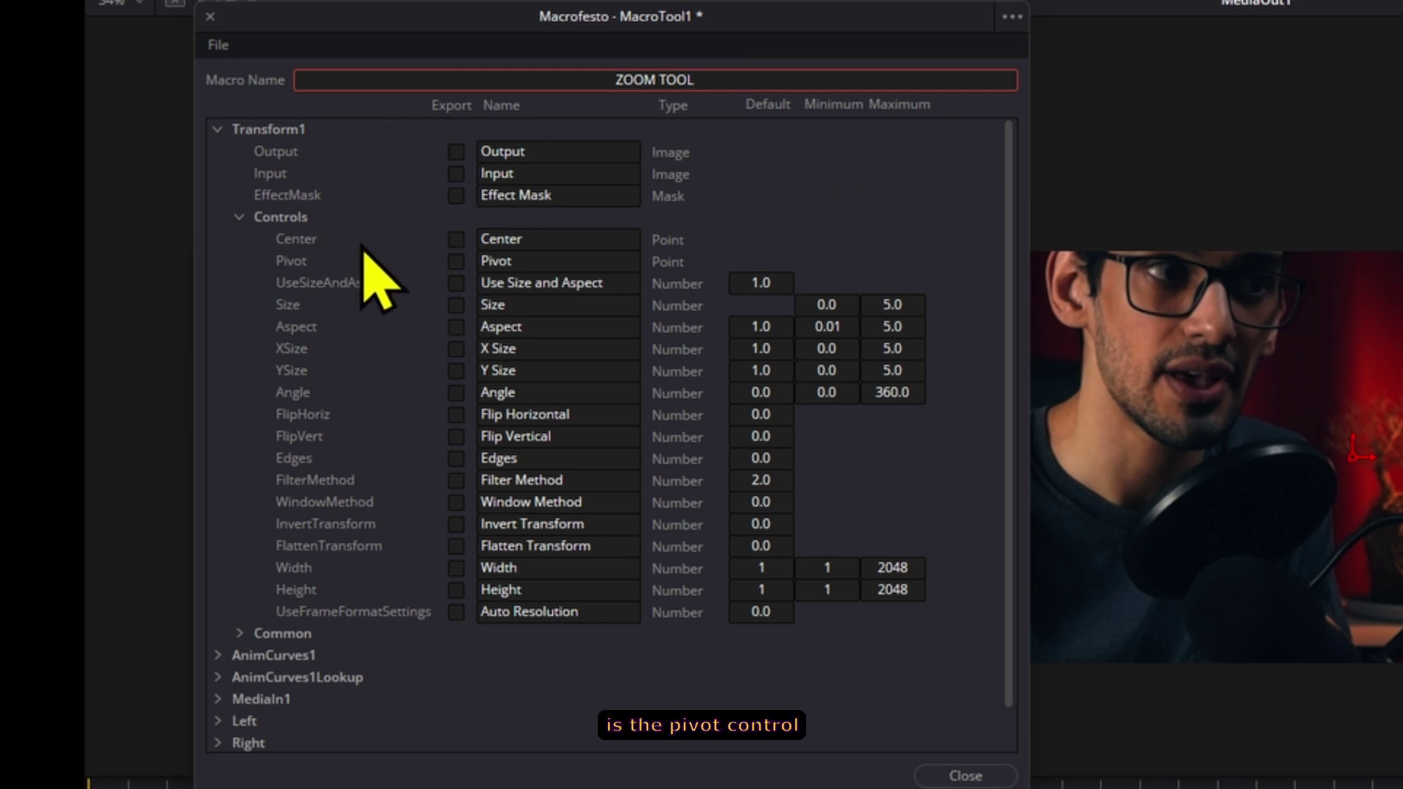
Step: Export the Transform1 Pivot control in the macro and rename it Target
{"action": "left_click", "coordinate": [456, 261]}
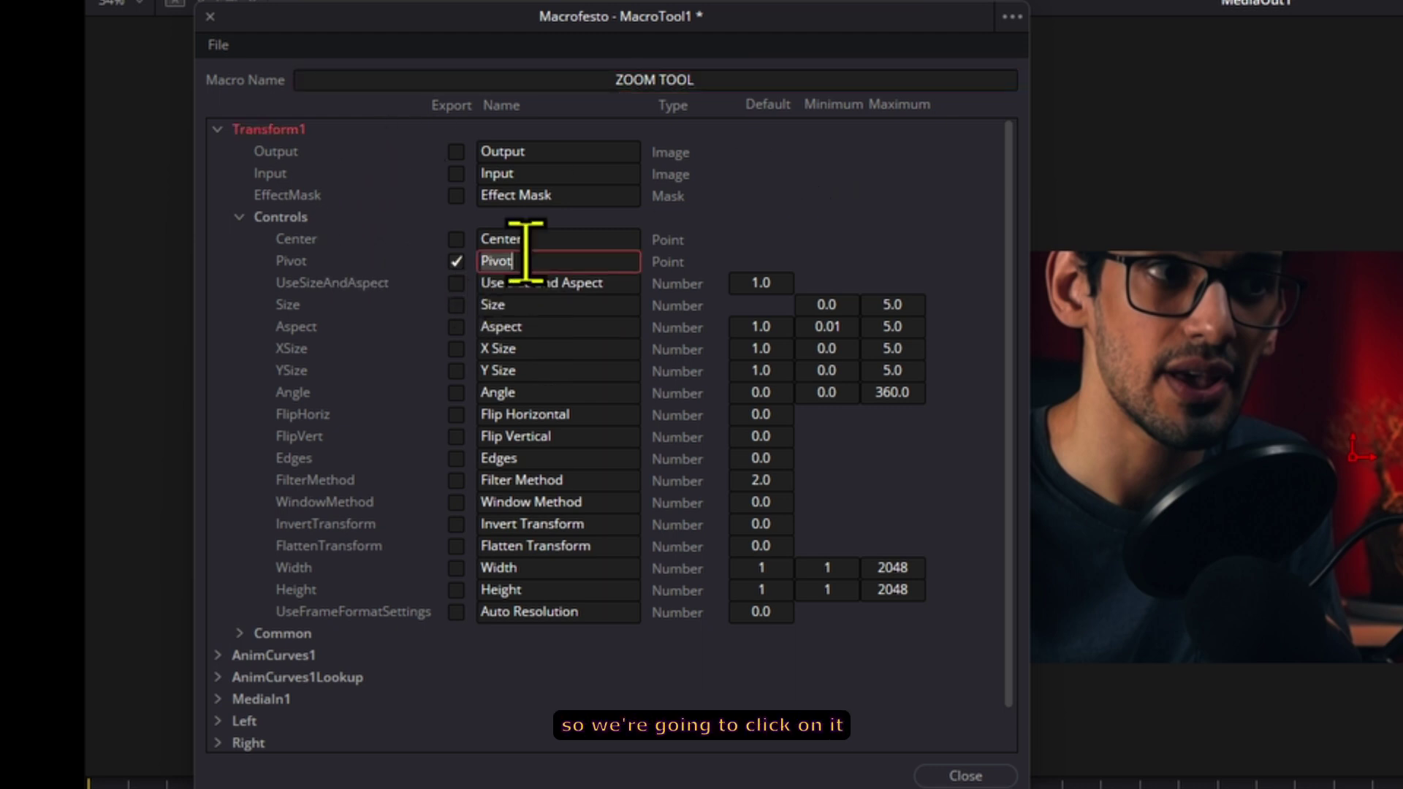
{"action": "type", "text": "tar"}
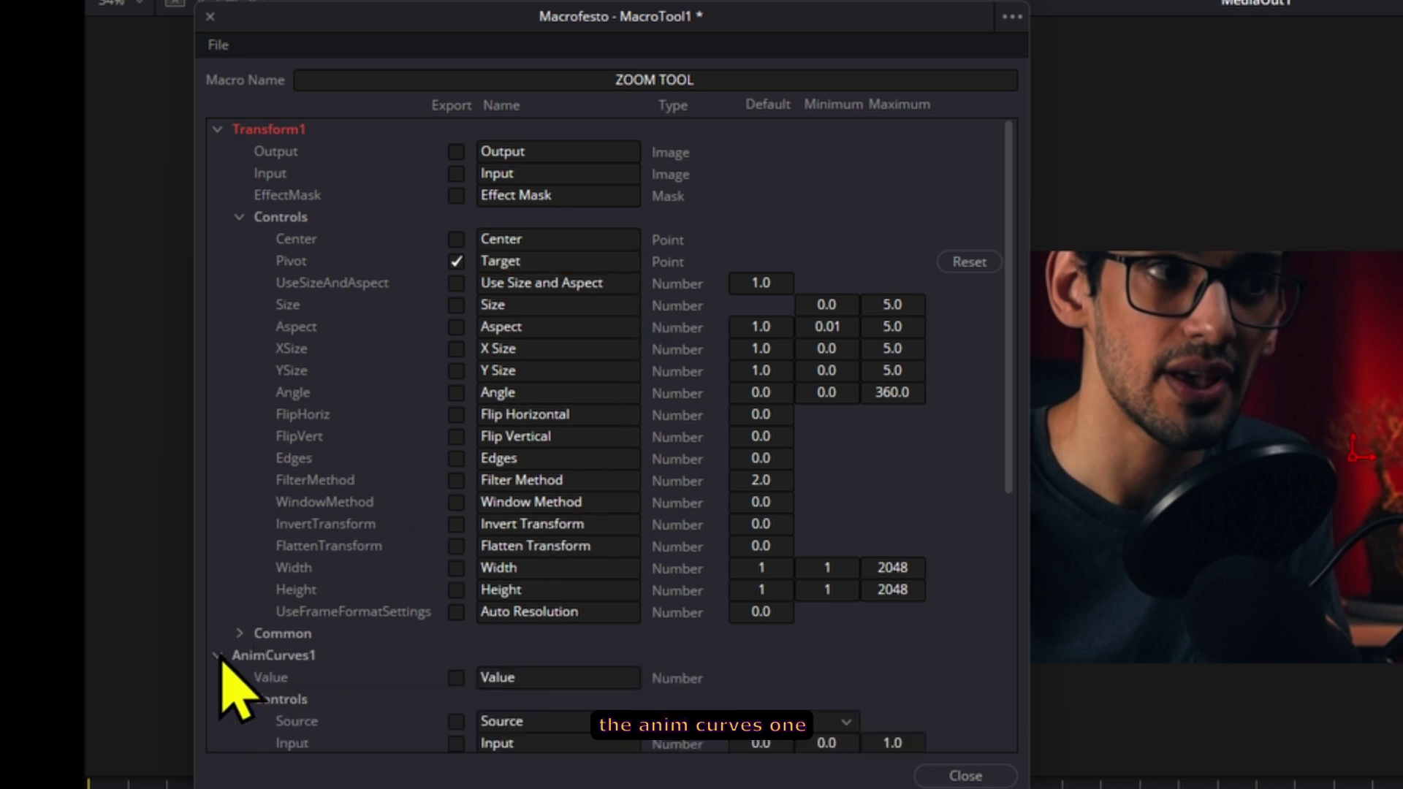
Step: Export the AnimCurves1 Scale control as Zoom amount, plus its Lookup control and the AnimCurves1Lookup Value
{"action": "scroll", "coordinate": [310, 515], "scroll_direction": "down", "scroll_amount": 6}
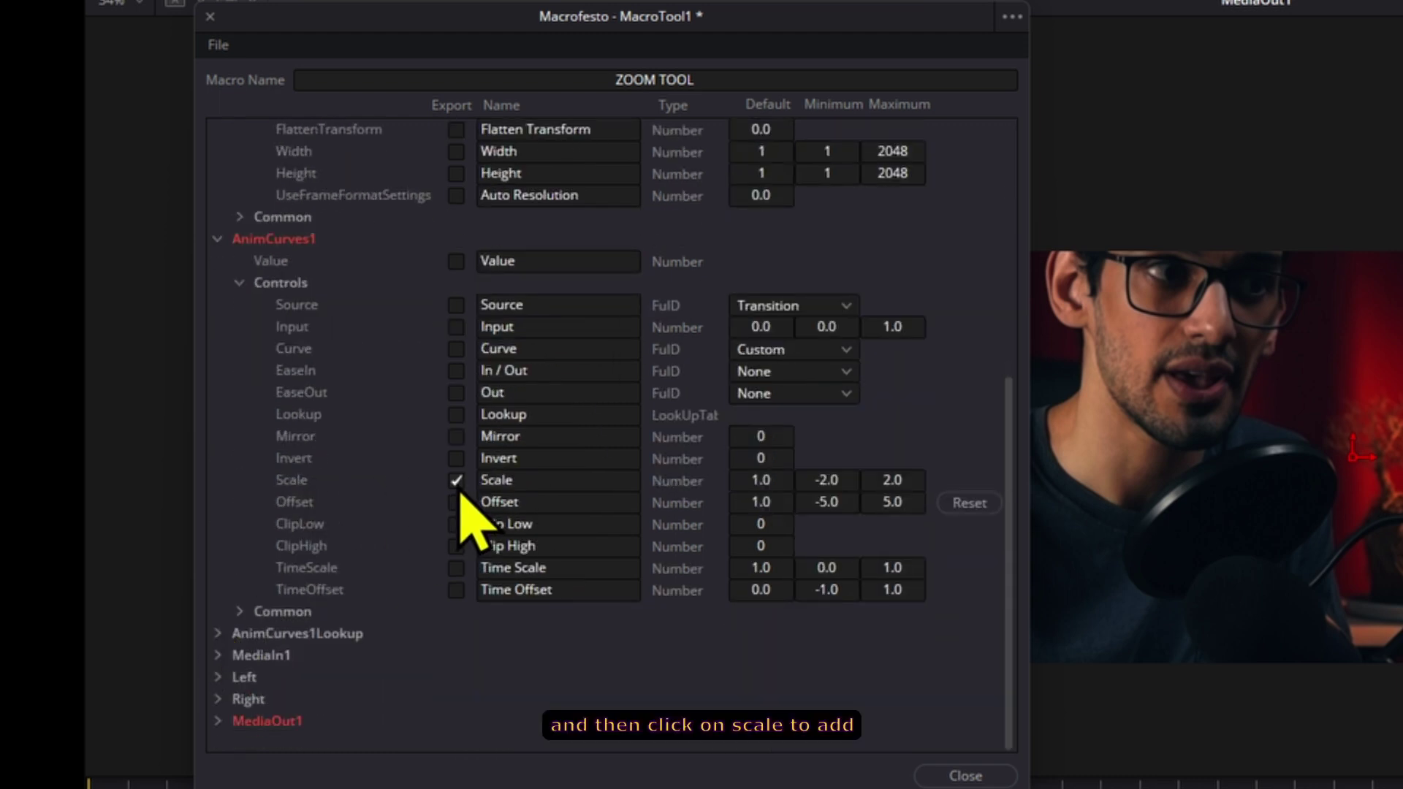
{"action": "double_click", "coordinate": [491, 481]}
{"action": "type", "text": "Zoom amount"}
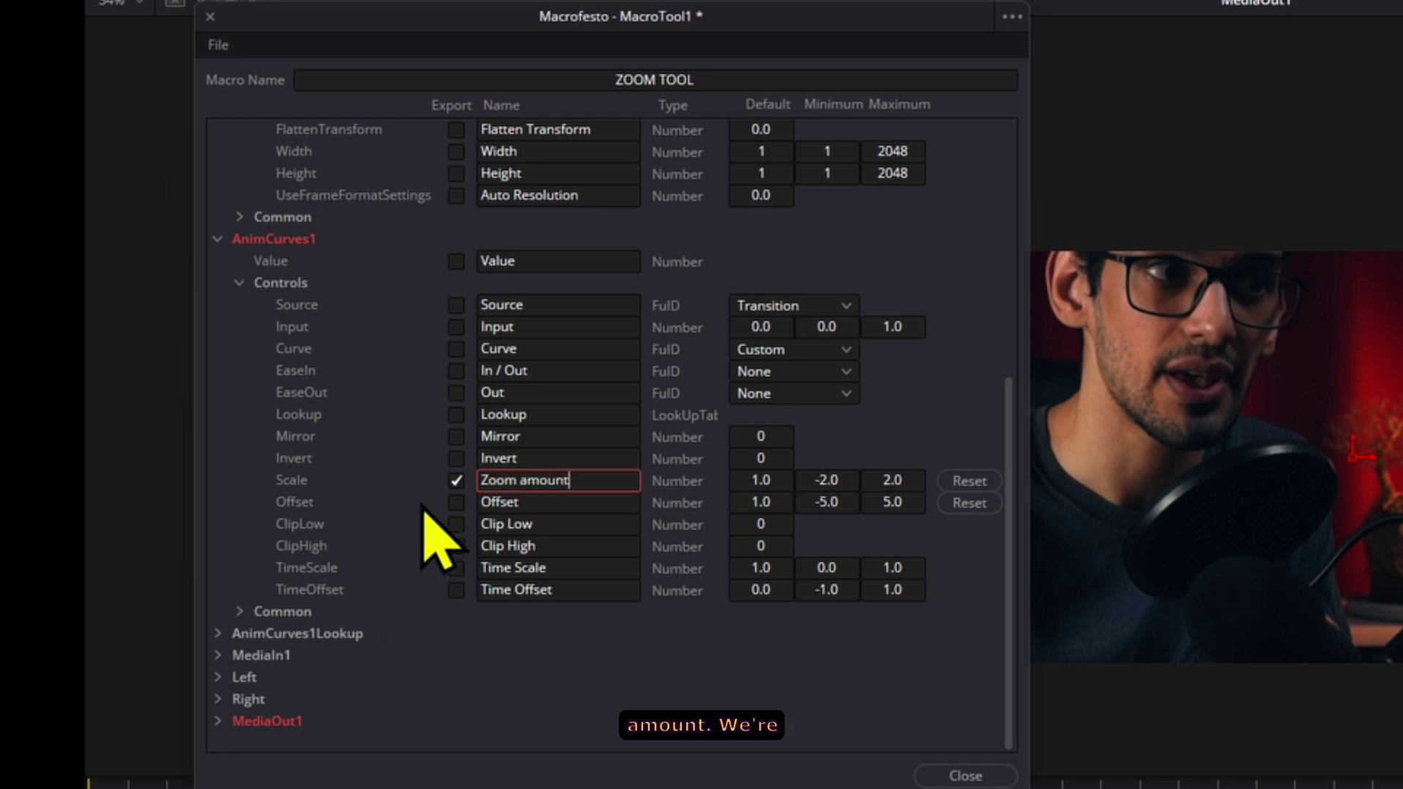
{"action": "left_click", "coordinate": [218, 634]}
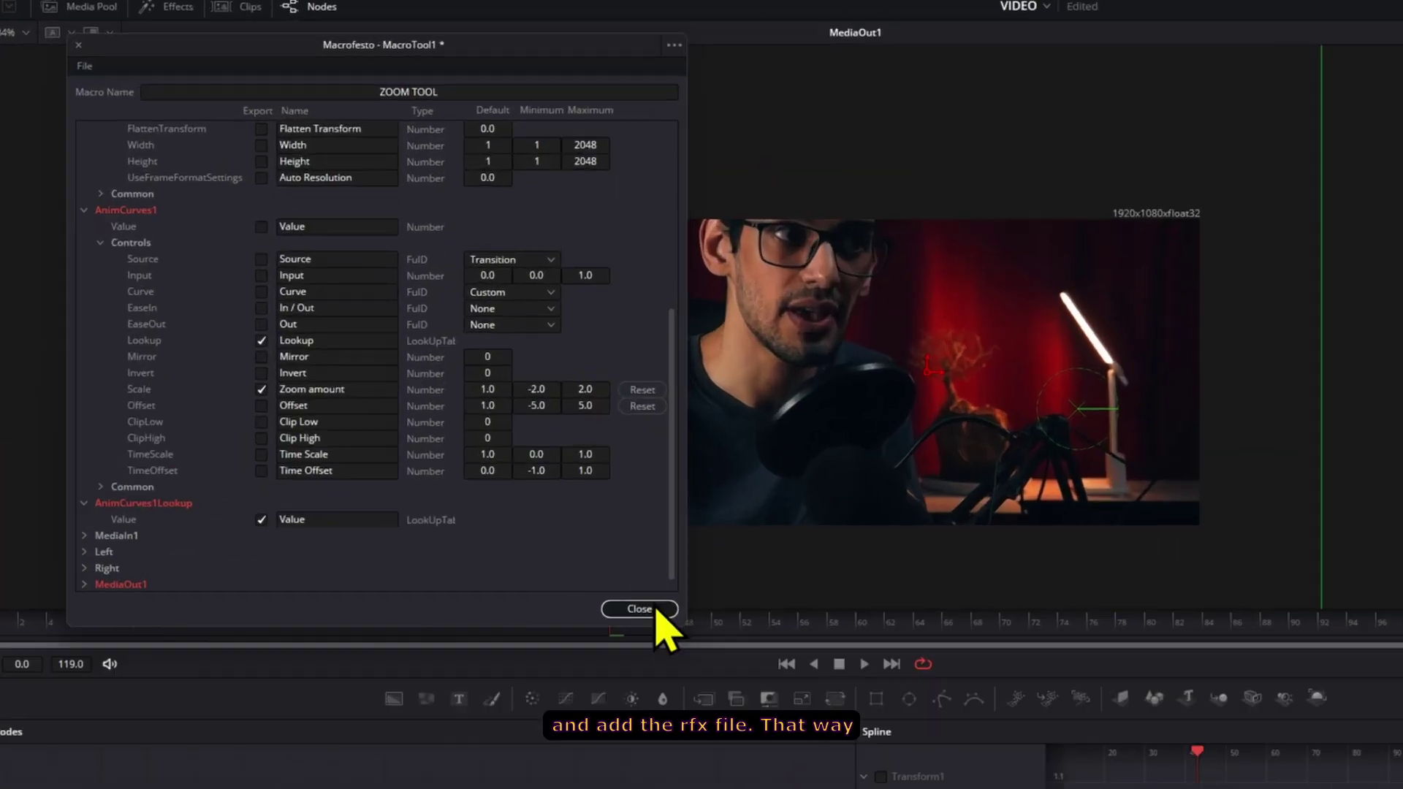
Step: Close the macro editor choosing to save, then create and open a folder named NEW DZ inside the Dynmaic Zoom folder
{"action": "left_click", "coordinate": [653, 616]}
{"action": "left_click", "coordinate": [687, 442]}
{"action": "right_click", "coordinate": [338, 476]}
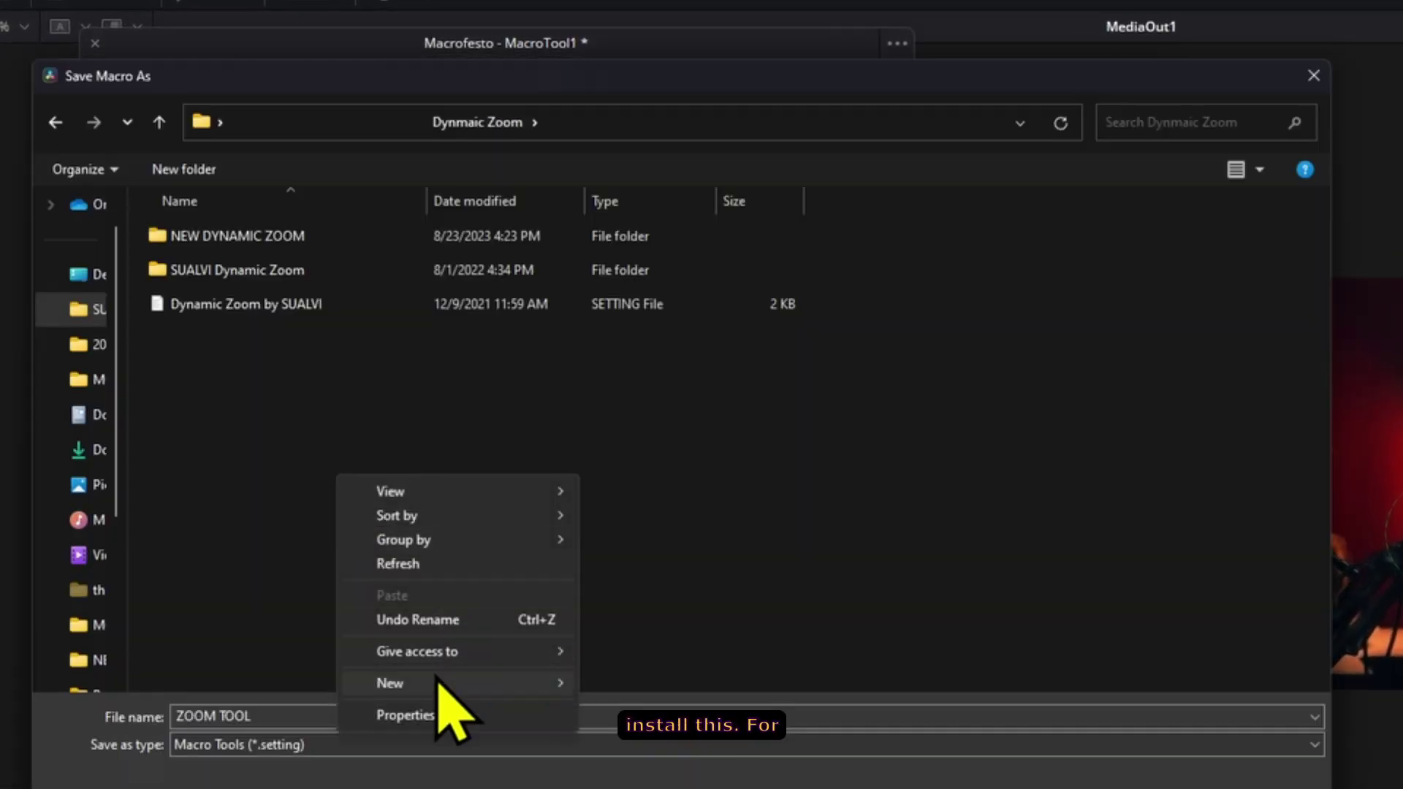
{"action": "mouse_move", "coordinate": [446, 682]}
{"action": "left_click", "coordinate": [669, 687]}
{"action": "type", "text": "NEW DZ"}
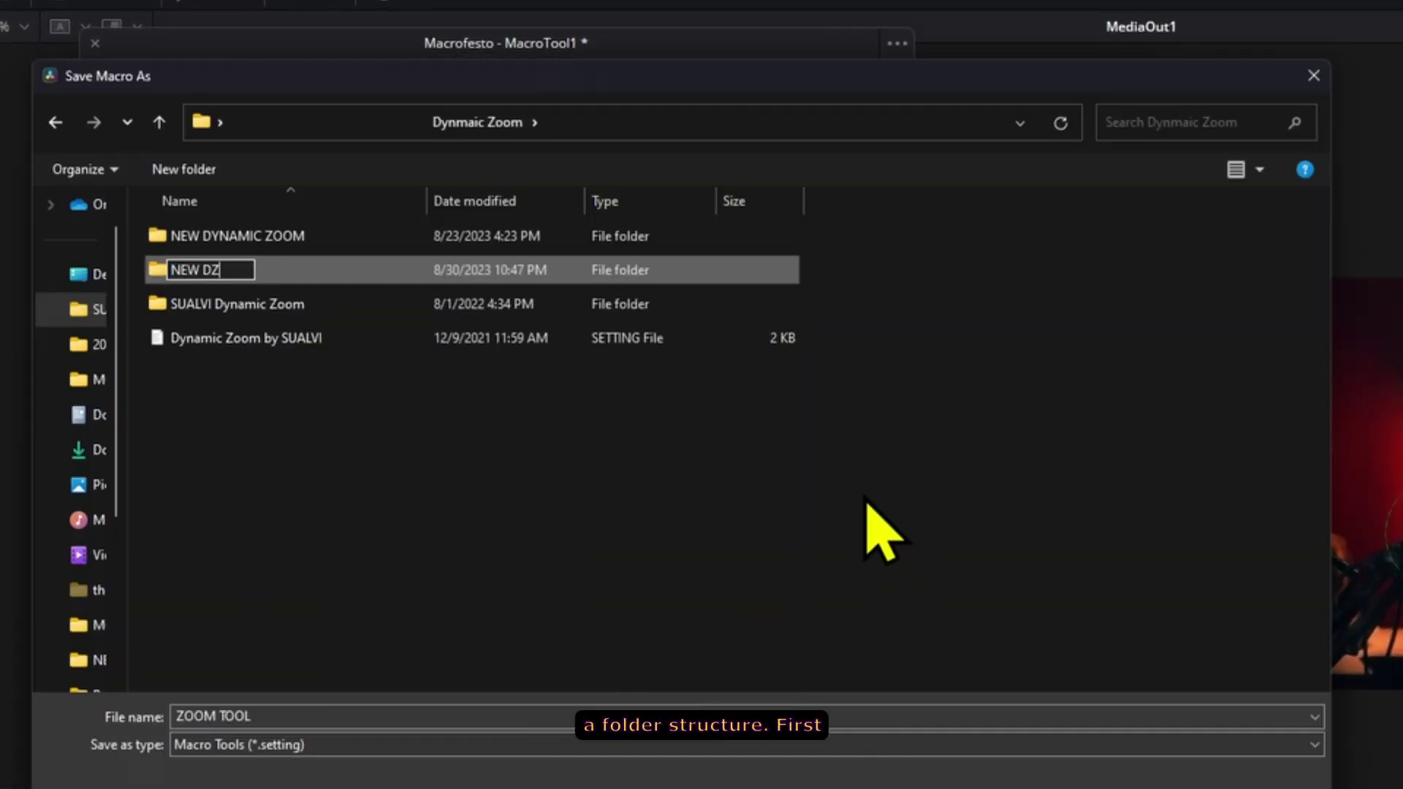
{"action": "key", "text": "Return"}
Step: Create a folder named Edit inside NEW DZ and open it
{"action": "key", "text": "Return"}
{"action": "right_click", "coordinate": [415, 302]}
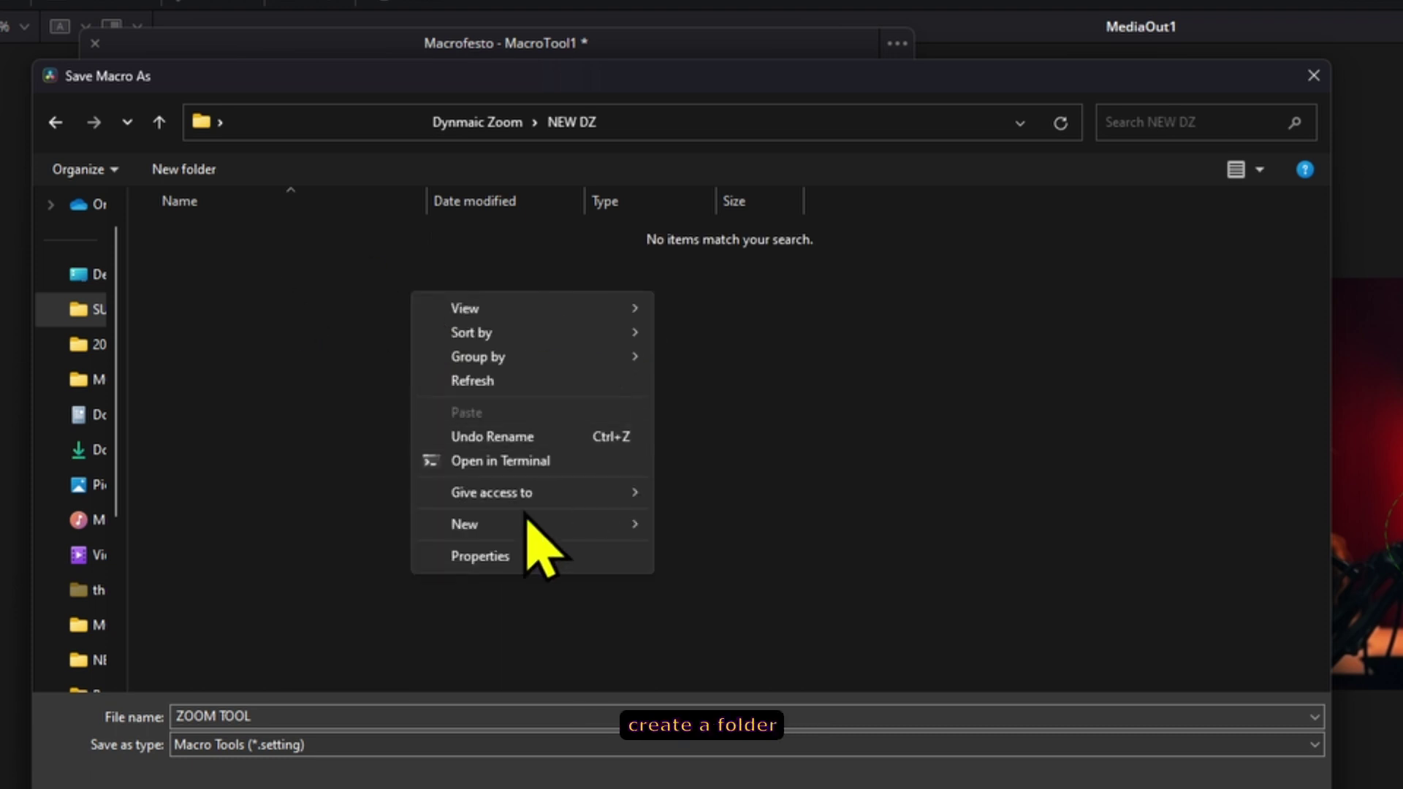
{"action": "mouse_move", "coordinate": [533, 526]}
{"action": "left_click", "coordinate": [740, 530]}
{"action": "type", "text": "Edit"}
{"action": "key", "text": "Return"}
{"action": "key", "text": "Return"}
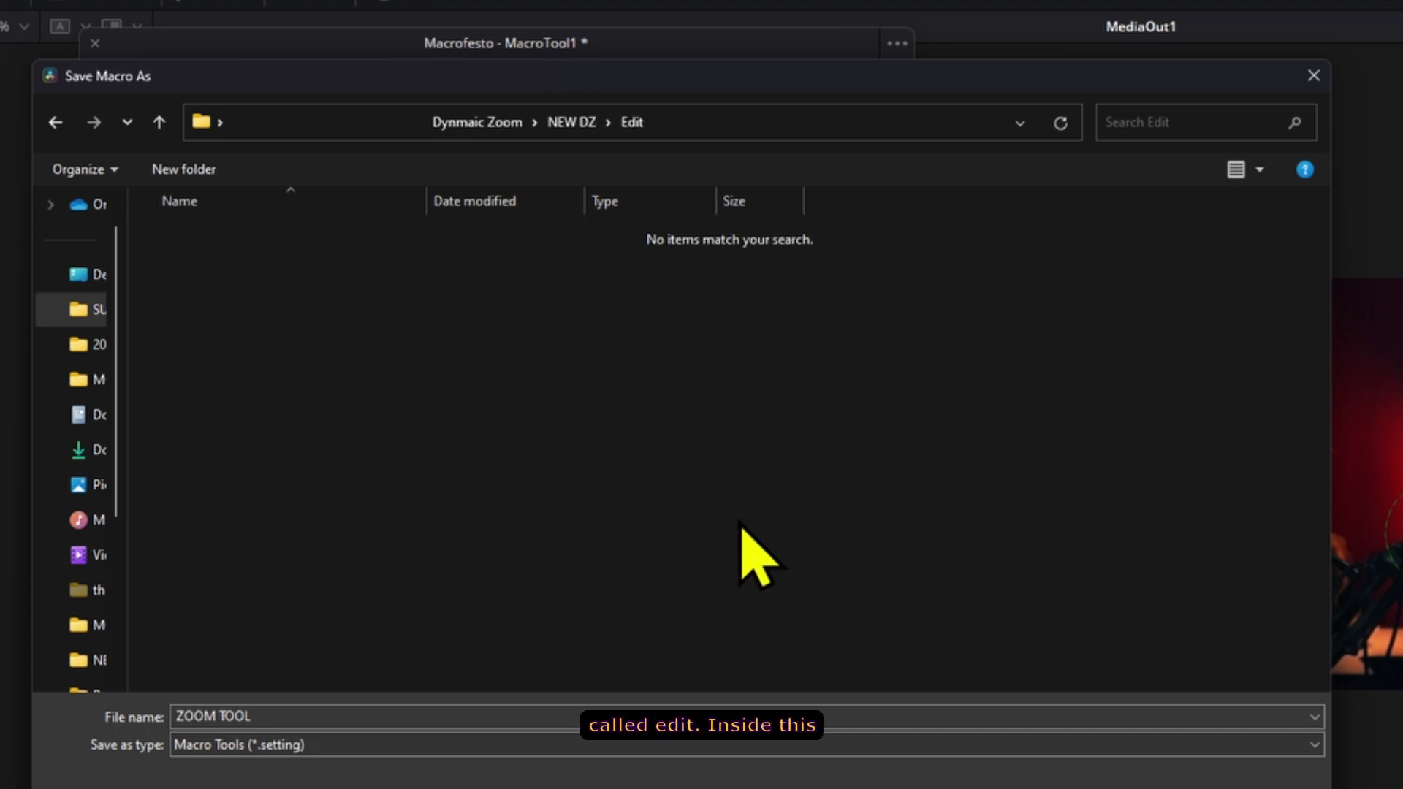
Step: Create a folder named Effects inside the Edit folder and open it
{"action": "right_click", "coordinate": [727, 523]}
{"action": "mouse_move", "coordinate": [786, 757]}
{"action": "left_click", "coordinate": [1052, 758]}
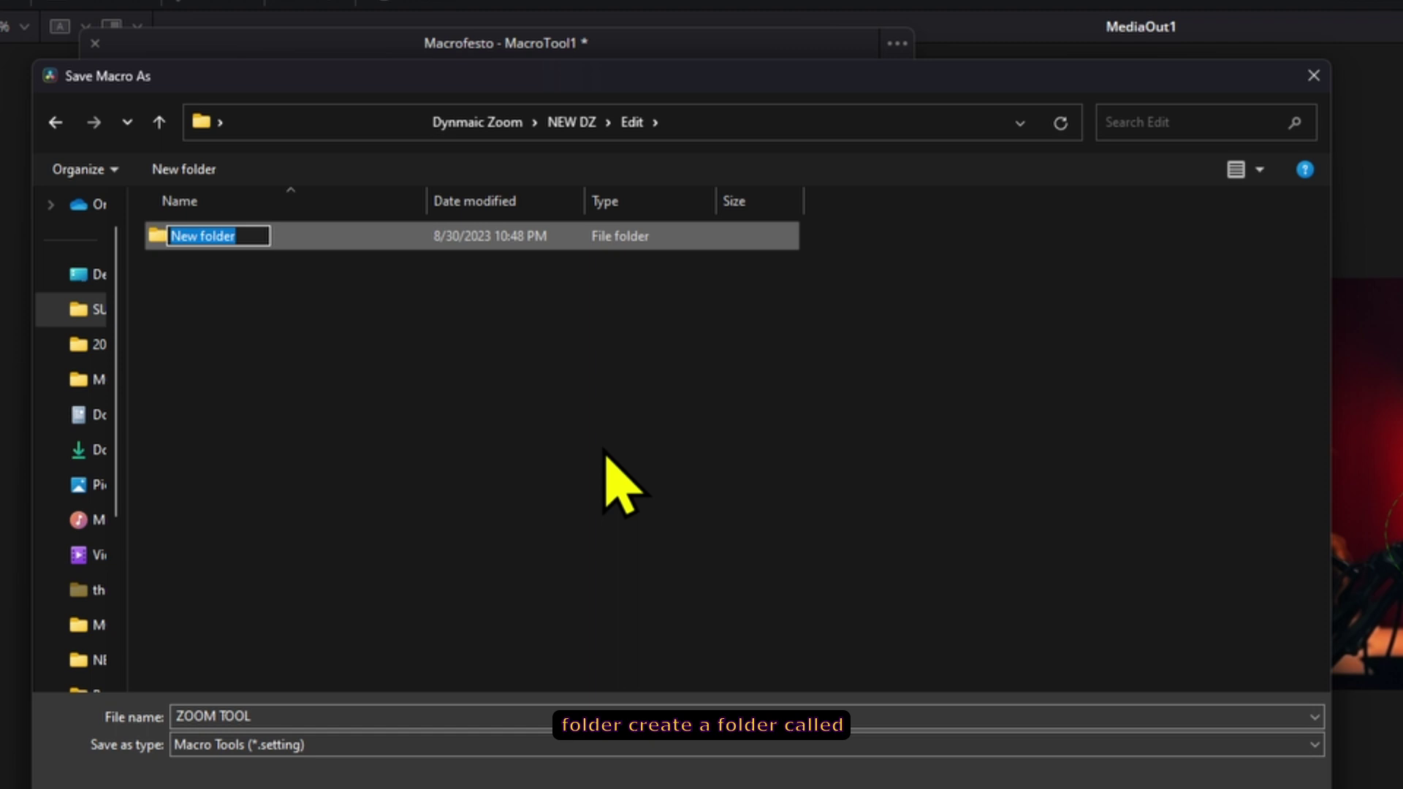
{"action": "type", "text": "Effects"}
{"action": "key", "text": "Return"}
{"action": "key", "text": "Return"}
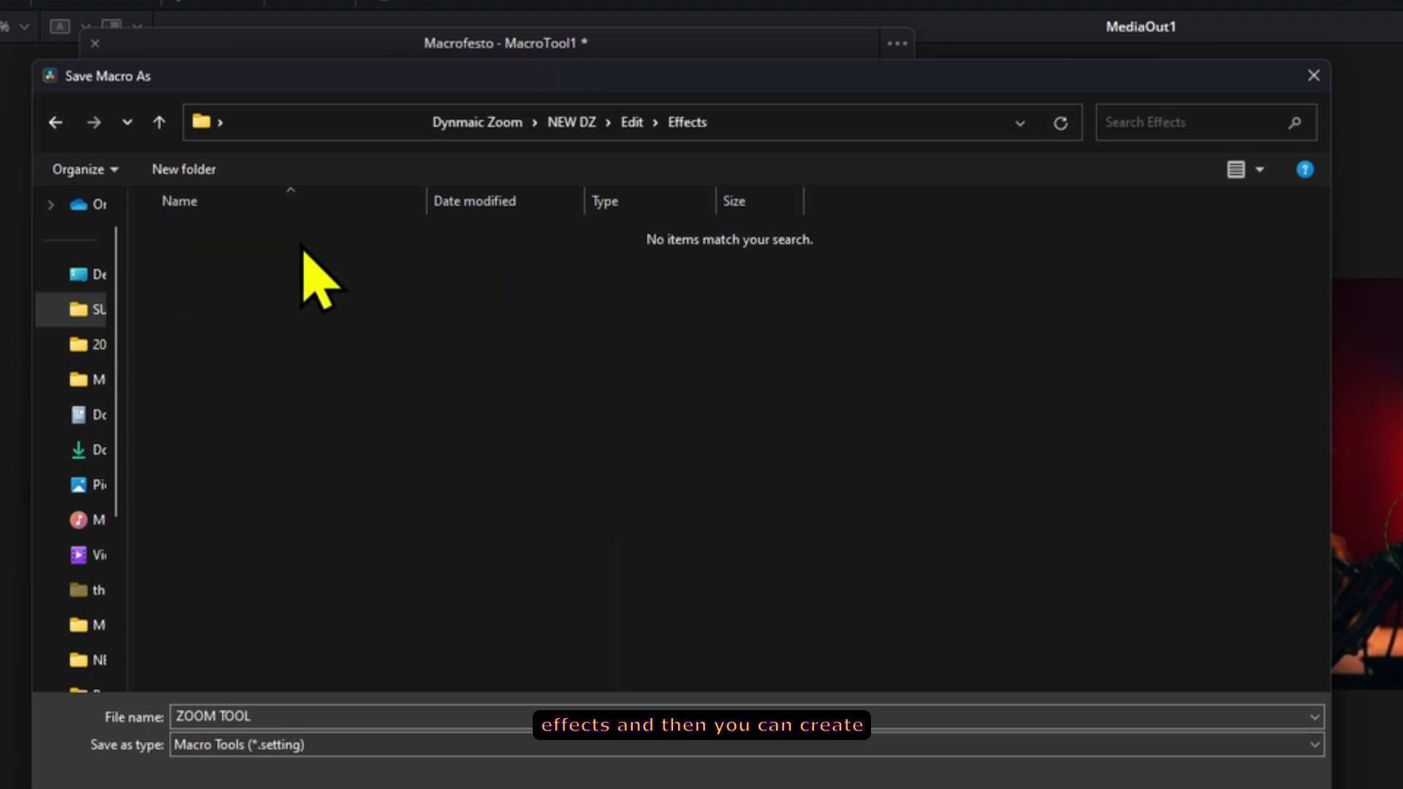
Step: Create a folder named SUALVI DZ inside Effects and save the macro there as ZOOM TOOL
{"action": "right_click", "coordinate": [544, 395]}
{"action": "mouse_move", "coordinate": [731, 627]}
{"action": "left_click", "coordinate": [880, 633]}
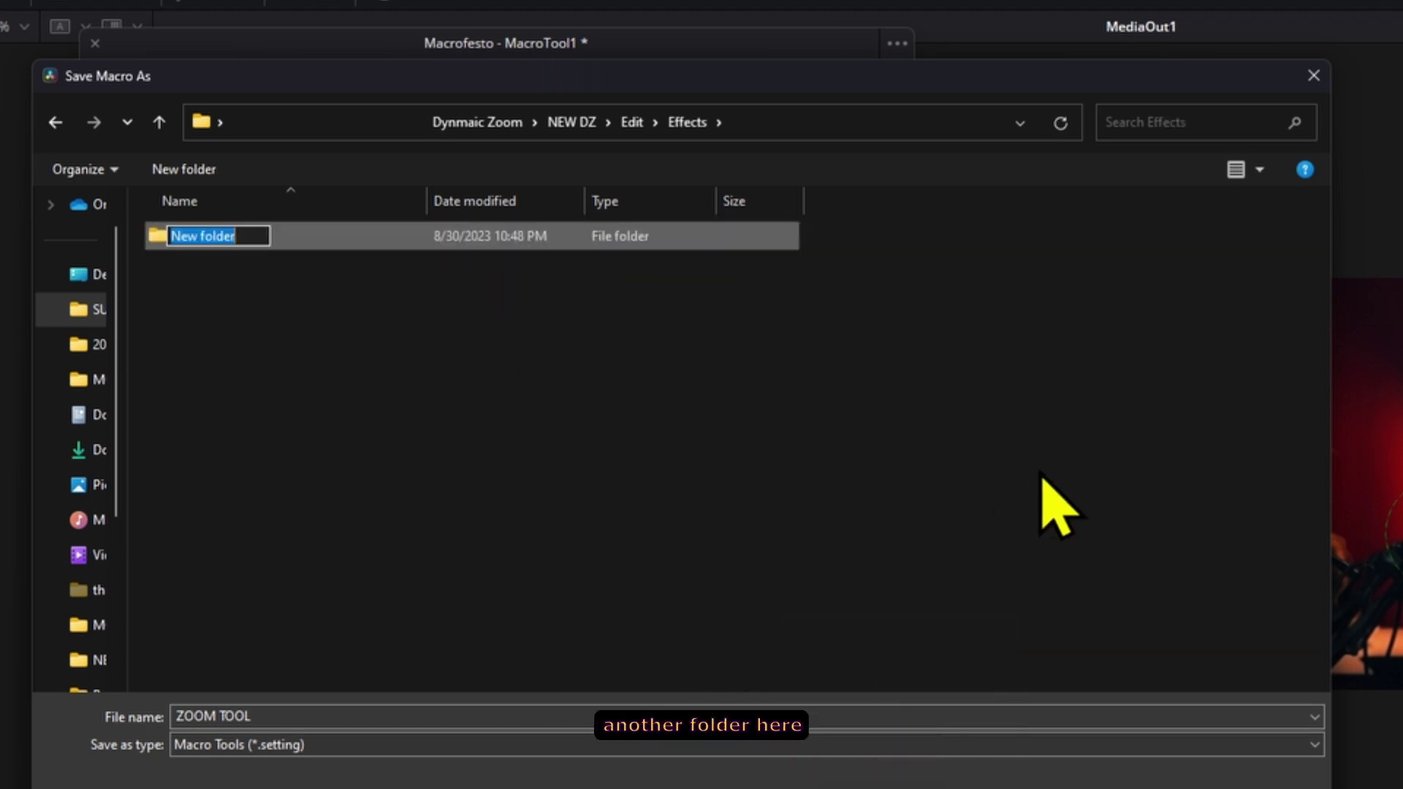
{"action": "type", "text": "SUALVI DZ"}
{"action": "key", "text": "Return"}
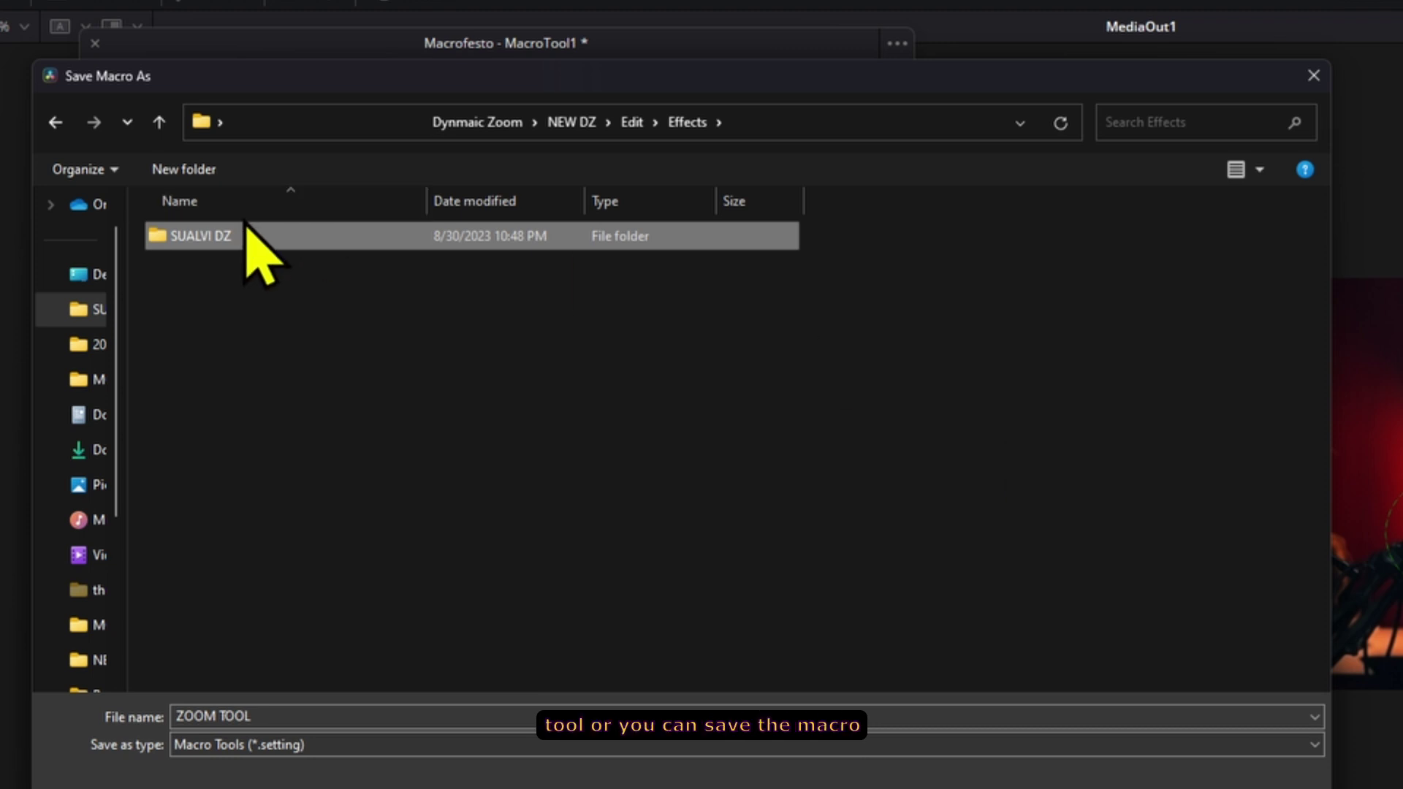
{"action": "double_click", "coordinate": [220, 245]}
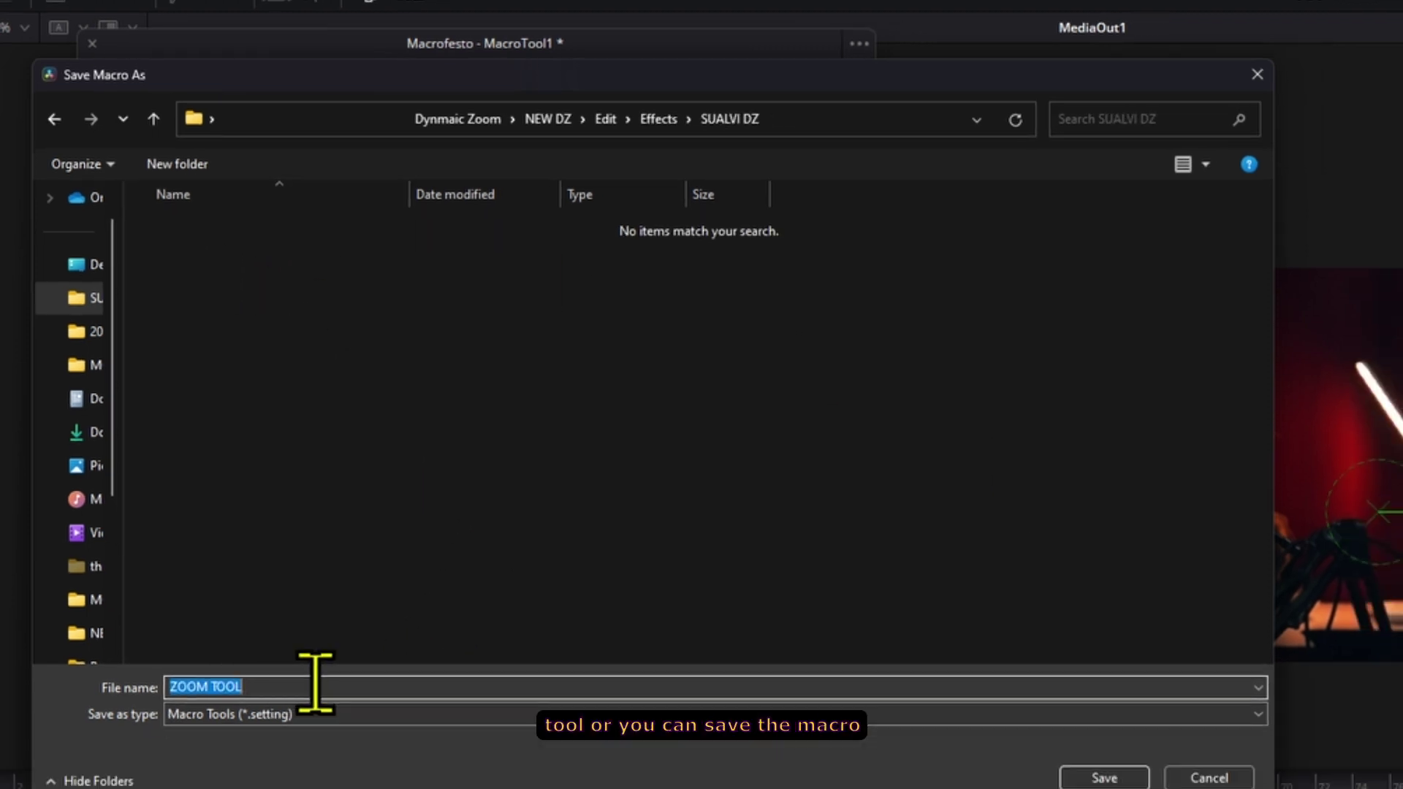
{"action": "left_click", "coordinate": [1090, 774]}
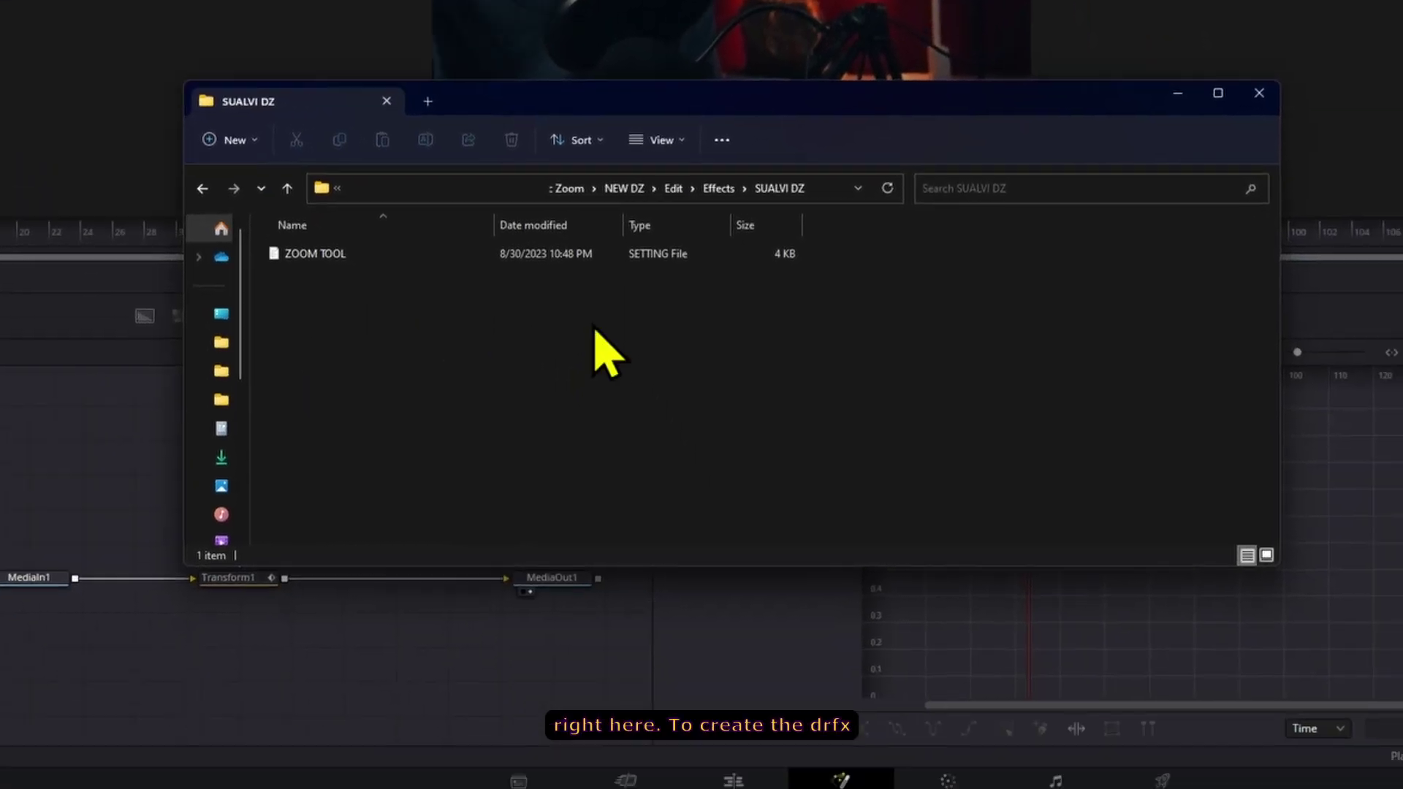
Step: In File Explorer, archive NEW DZ's Edit folder with WinRAR in ZIP format as NEW DZ TOOL.drfx and open that file in DaVinci Resolve
{"action": "left_click", "coordinate": [887, 524]}
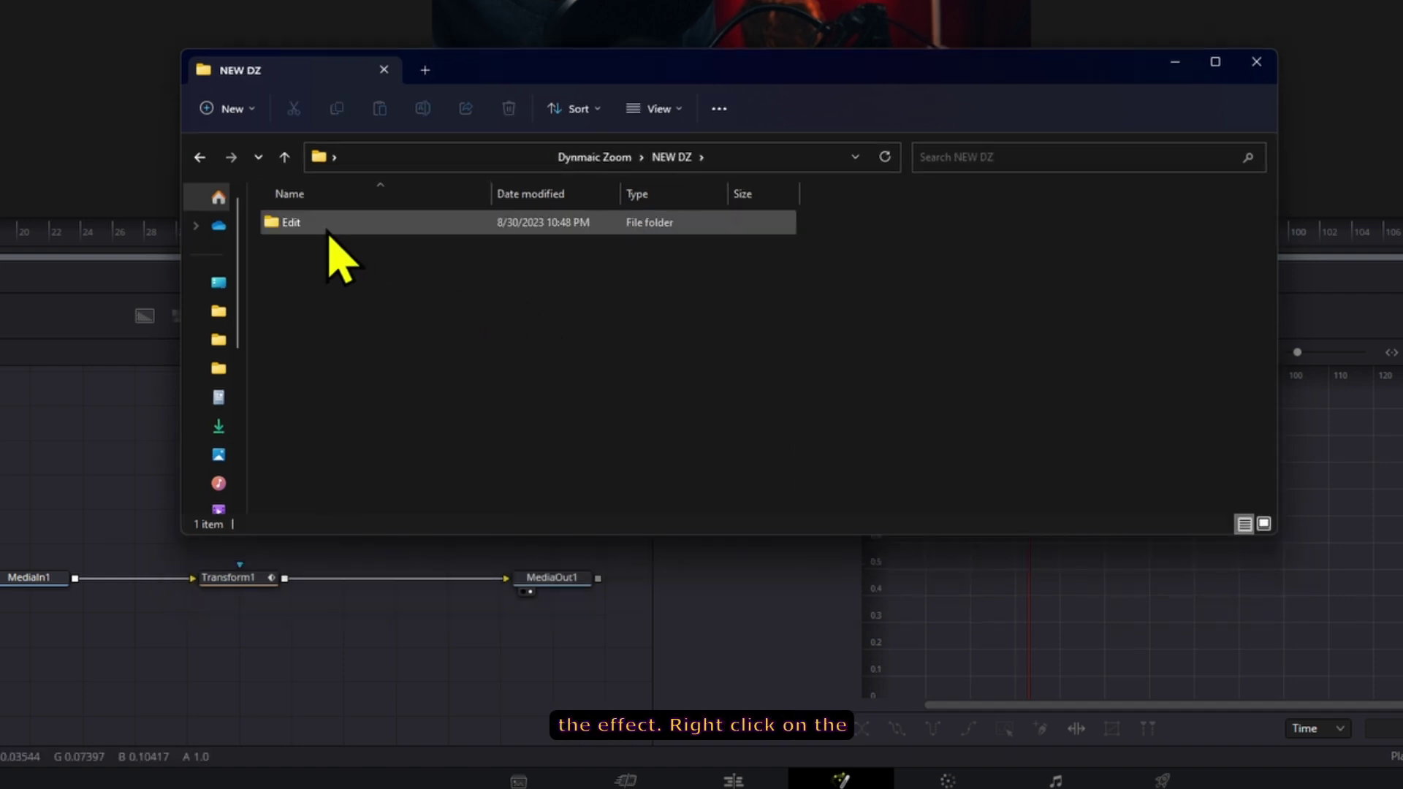
{"action": "right_click", "coordinate": [320, 225]}
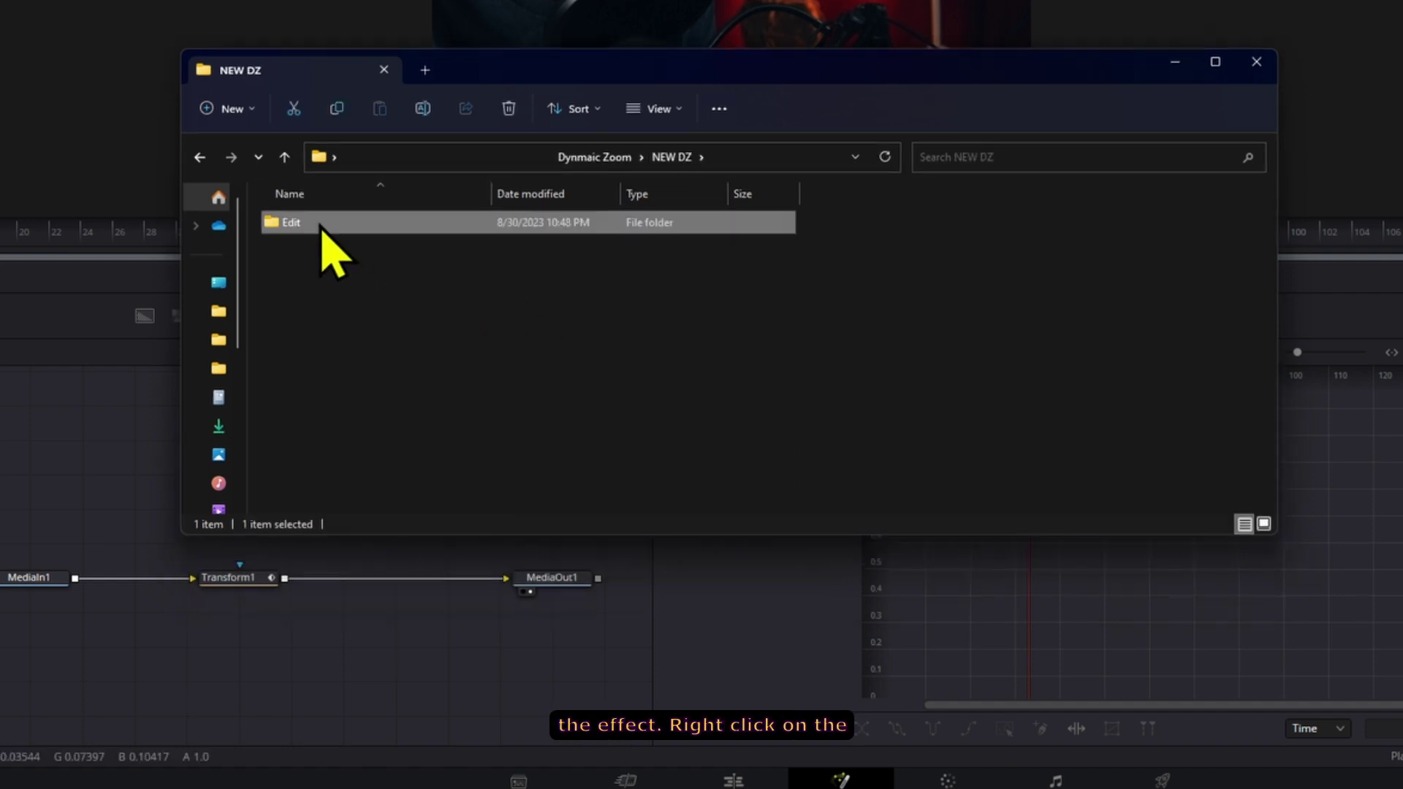
{"action": "right_click", "coordinate": [321, 226]}
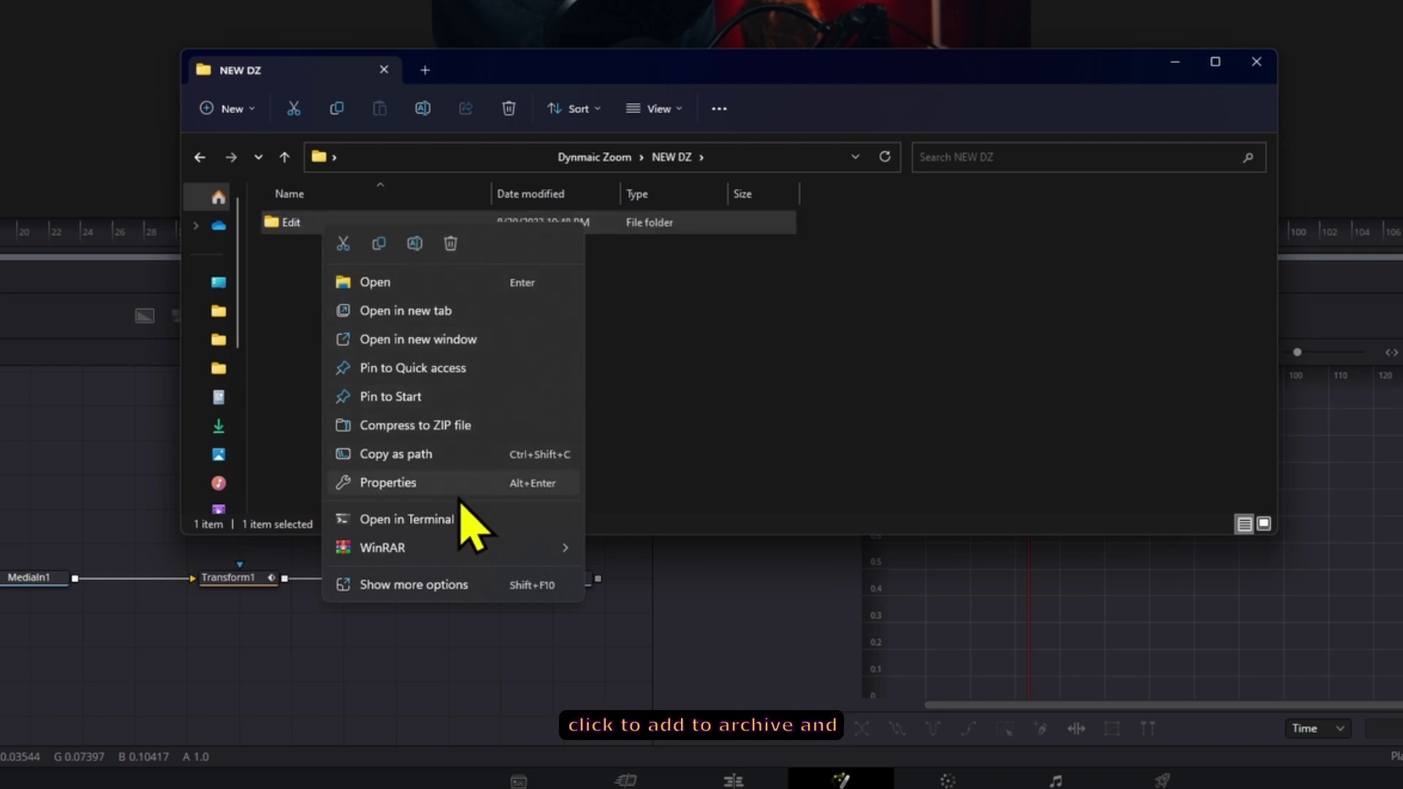
{"action": "mouse_move", "coordinate": [456, 549]}
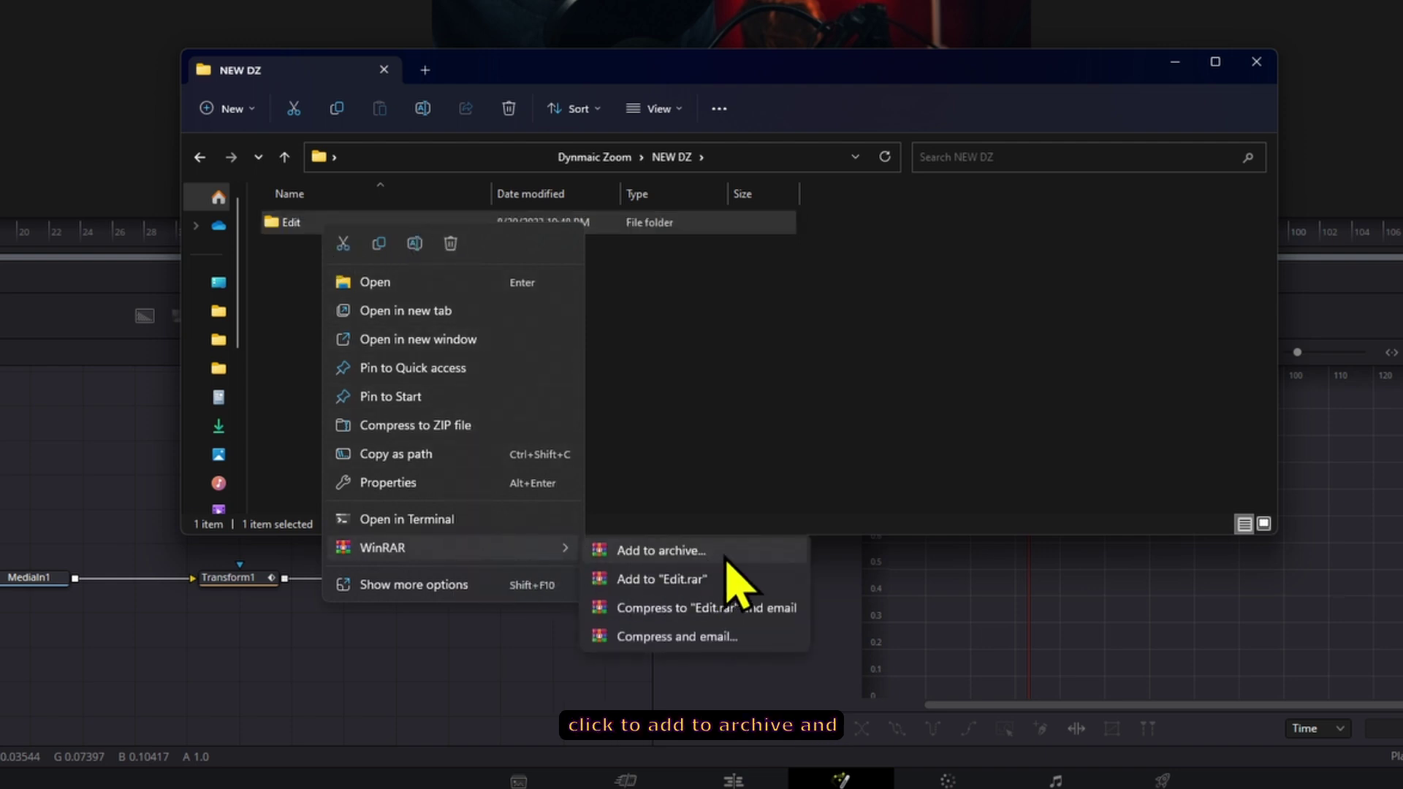
{"action": "left_click", "coordinate": [727, 554]}
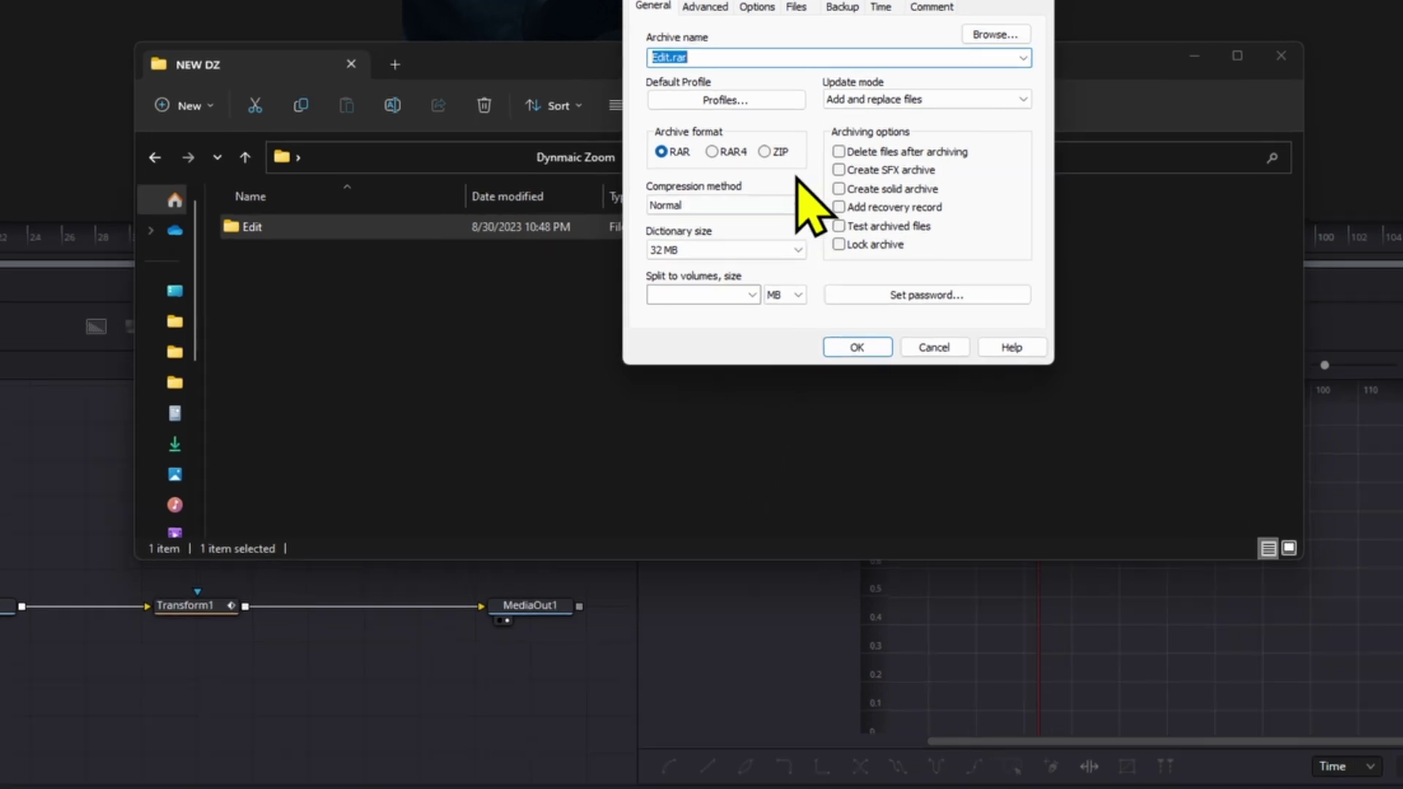
{"action": "left_click", "coordinate": [764, 151]}
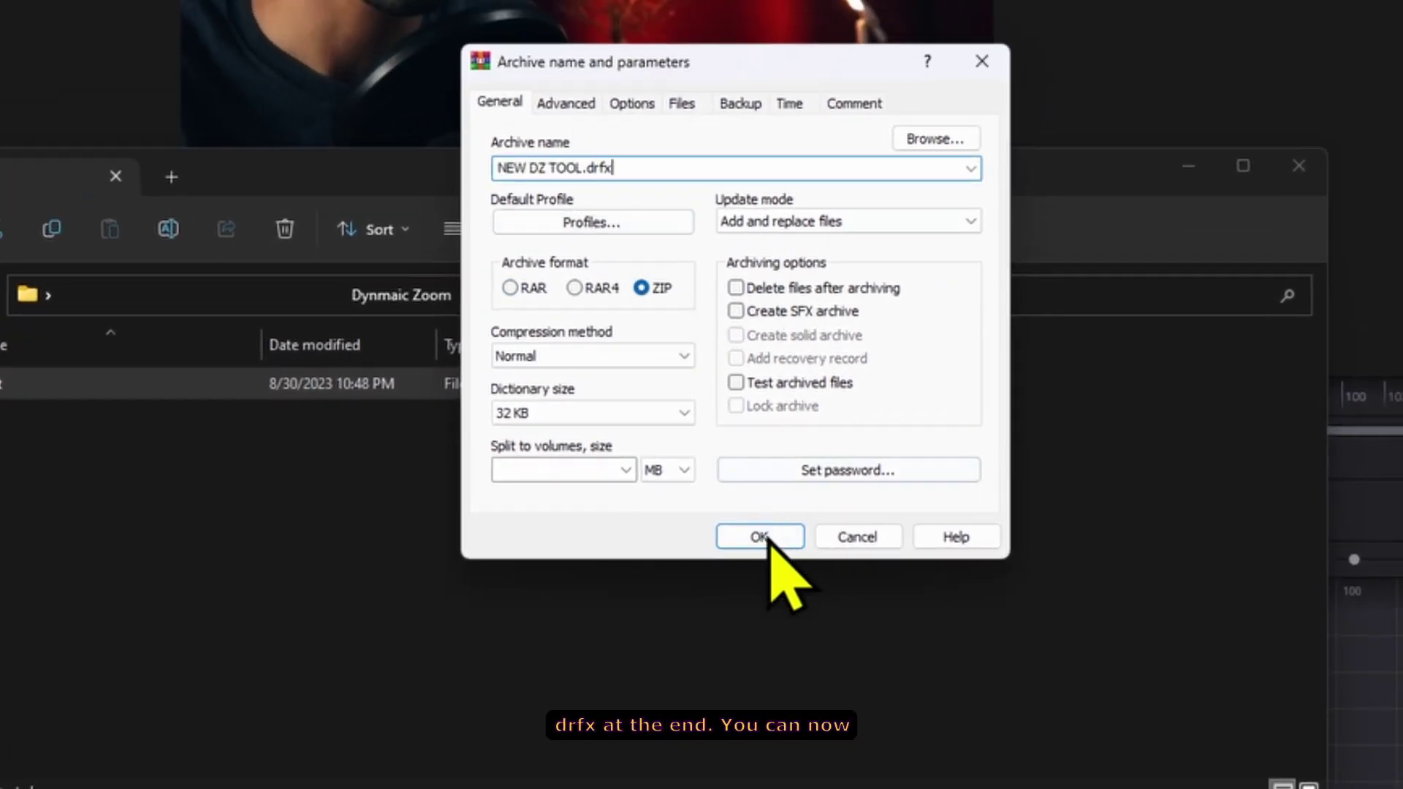
{"action": "left_click", "coordinate": [766, 537]}
{"action": "double_click", "coordinate": [6, 432]}
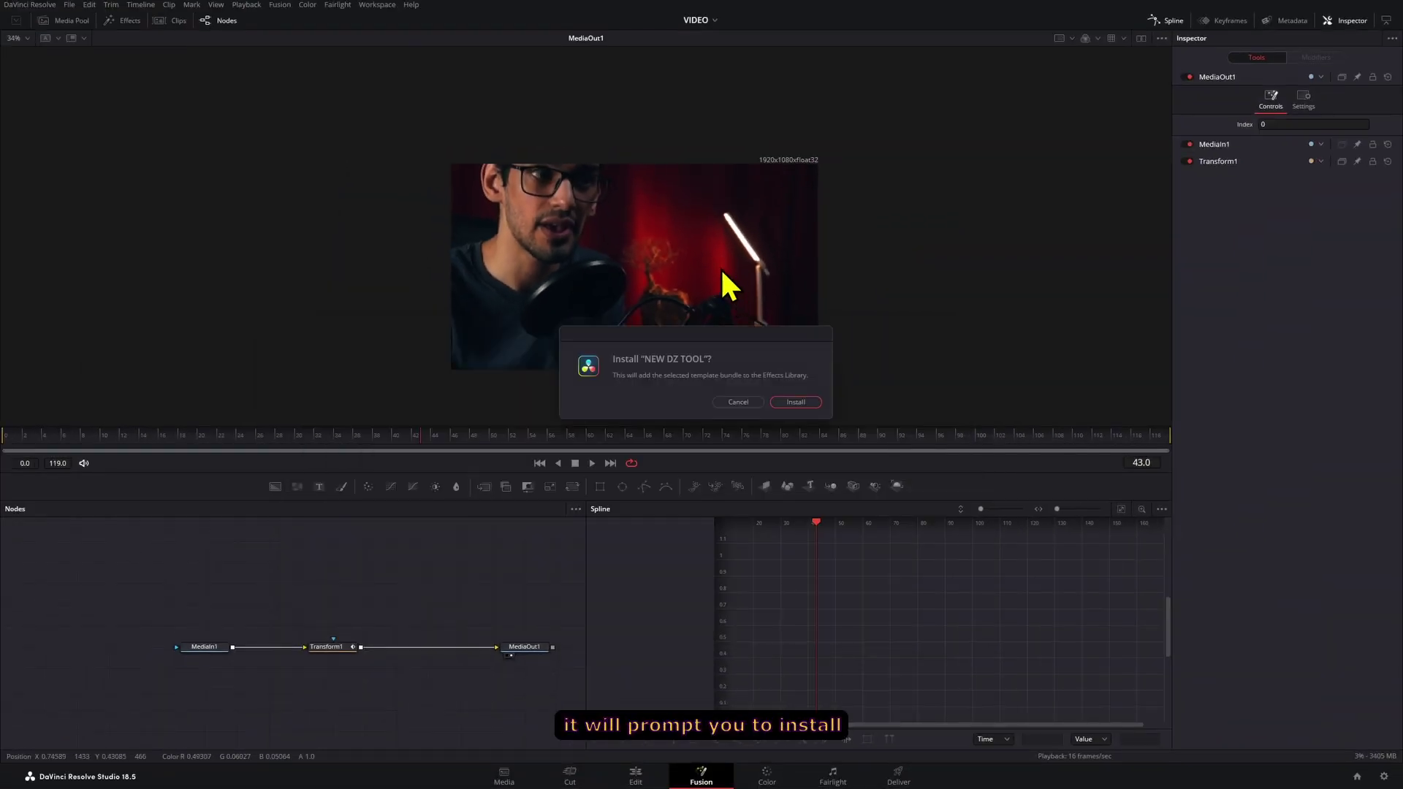
Step: Install the NEW DZ TOOL bundle and apply its ZOOM TOOL effect to the Video 3 adjustment clip on the Edit page
{"action": "left_click", "coordinate": [796, 404]}
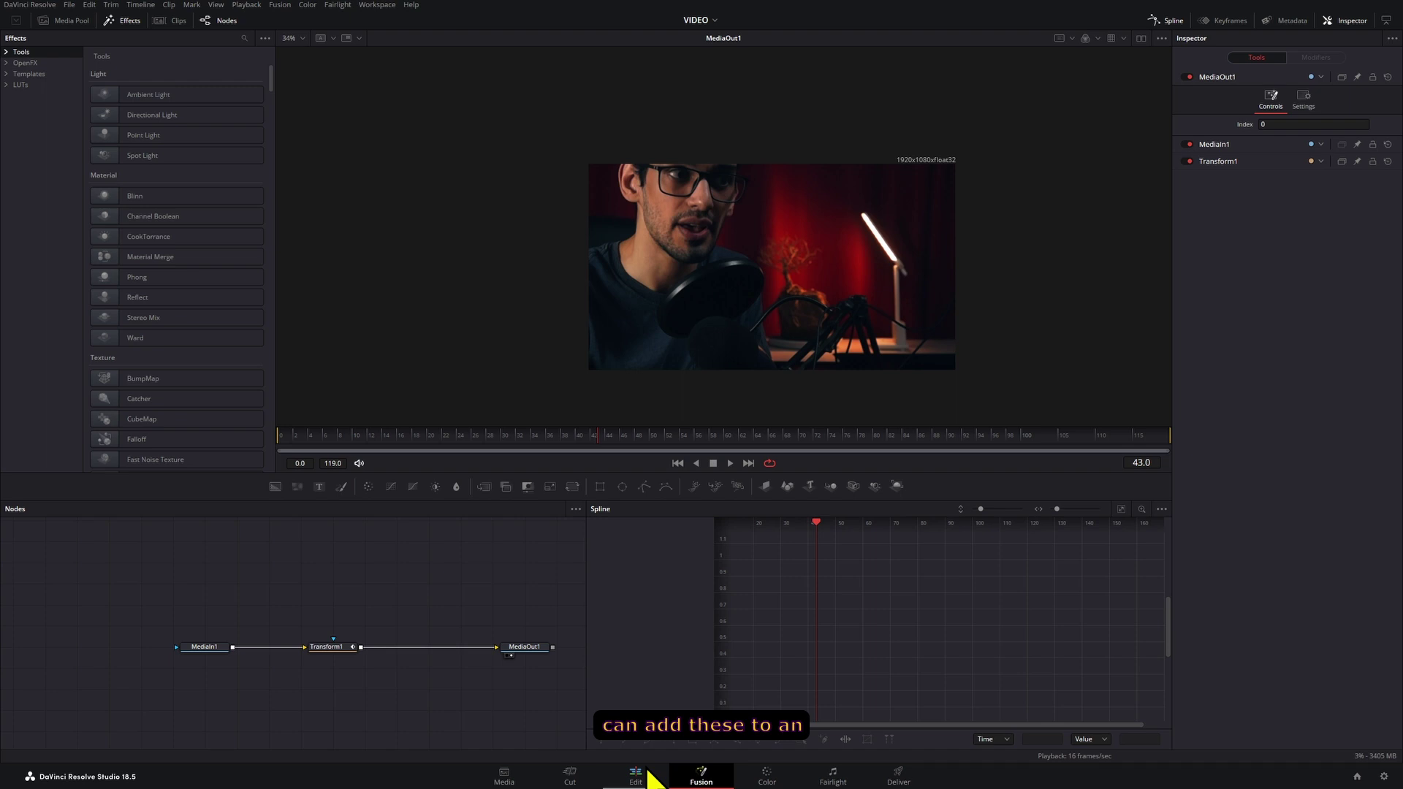
{"action": "left_click", "coordinate": [636, 775]}
{"action": "left_click", "coordinate": [114, 60]}
{"action": "type", "text": "zoom"}
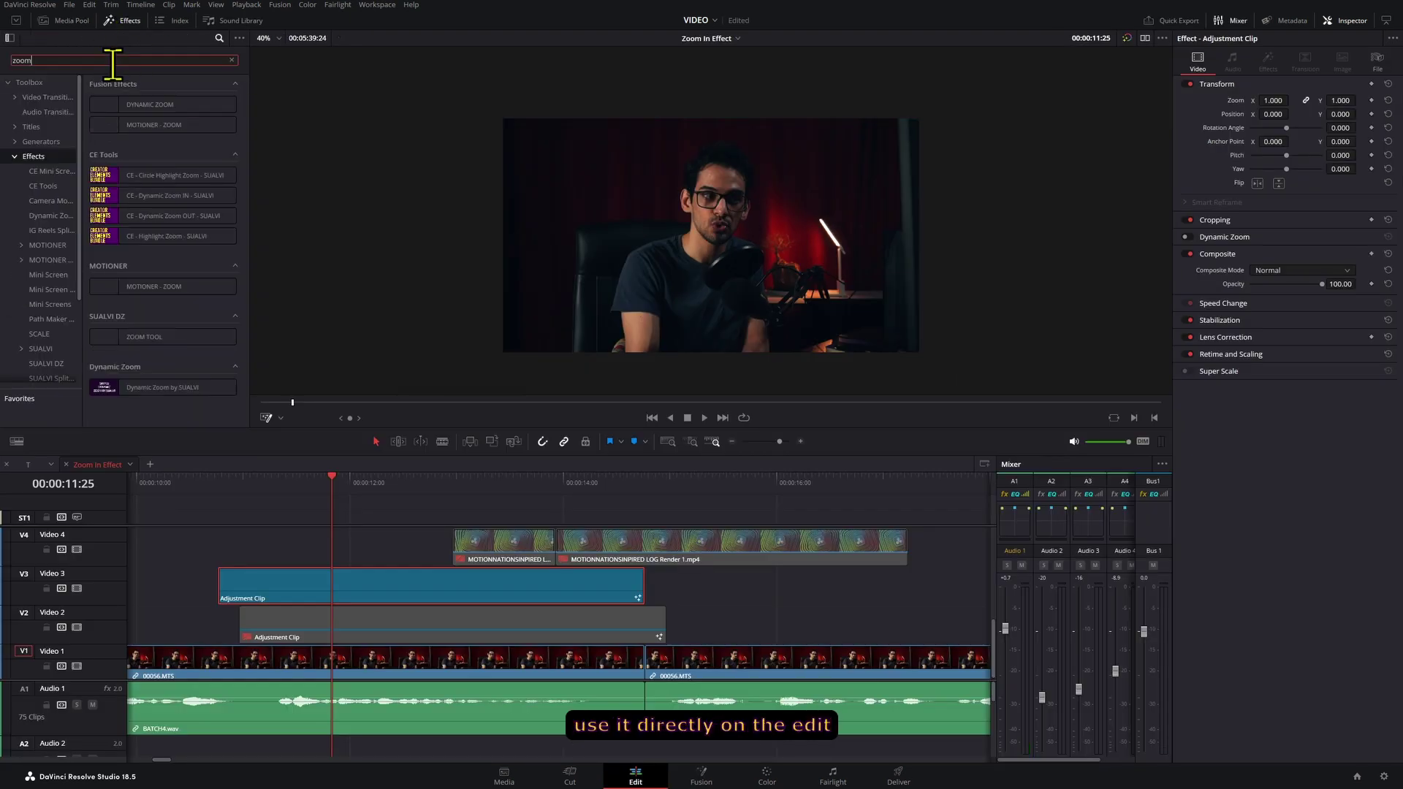
{"action": "left_click_drag", "start_coordinate": [165, 354], "coordinate": [277, 592]}
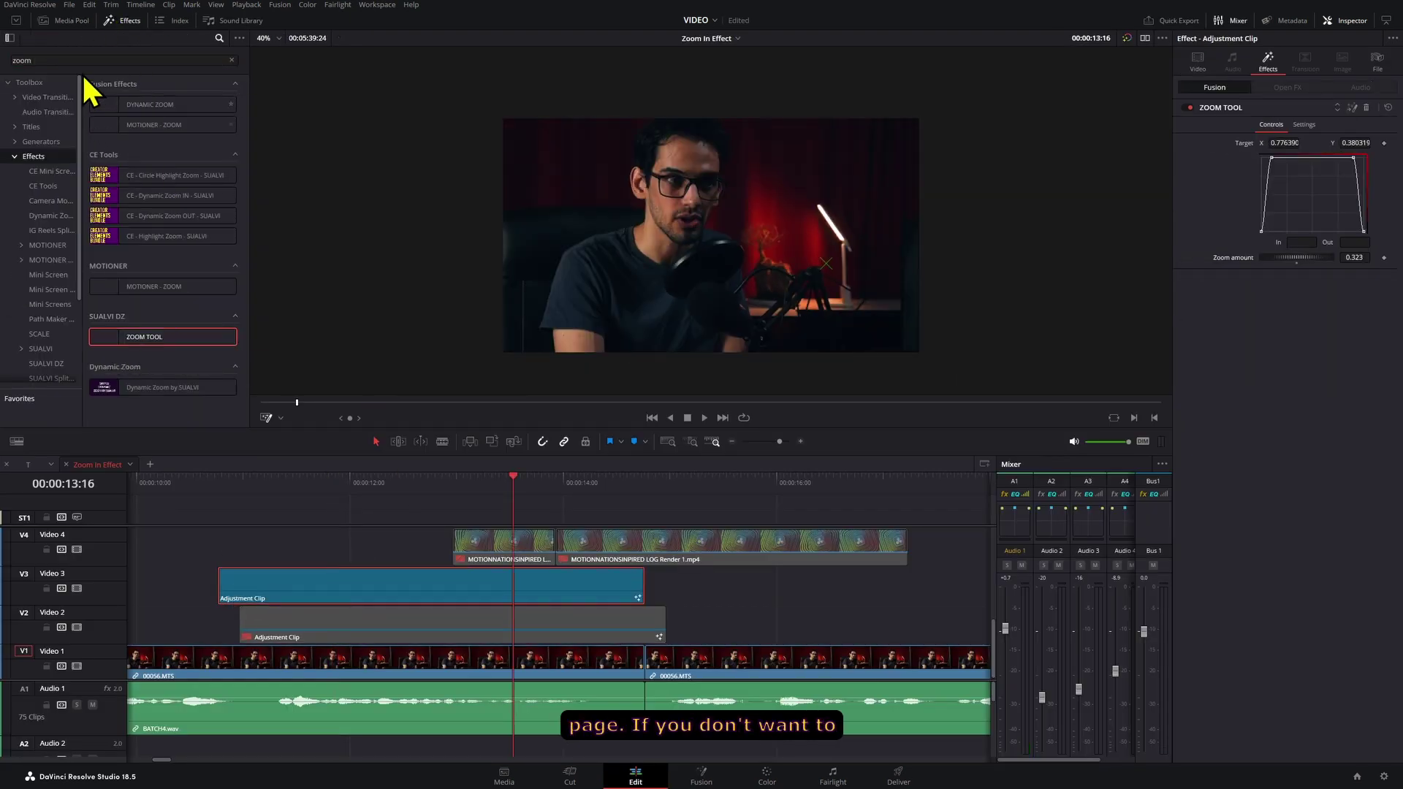
Step: Save the Video 3 adjustment clip in the Effects power bin as DYNAMIC ZOOM PRESET and place that preset on Video 3
{"action": "left_click", "coordinate": [65, 21]}
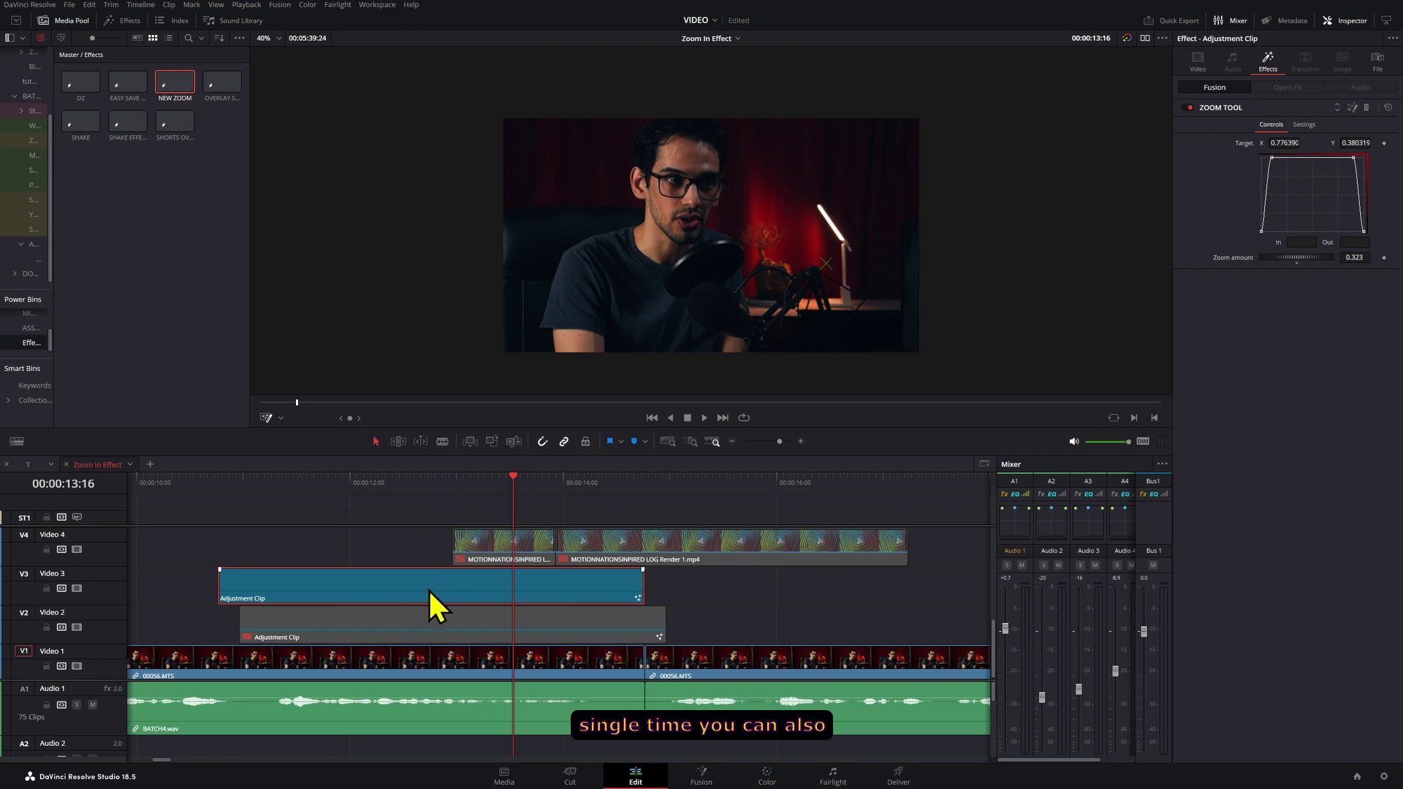
{"action": "left_click_drag", "start_coordinate": [429, 589], "coordinate": [79, 81]}
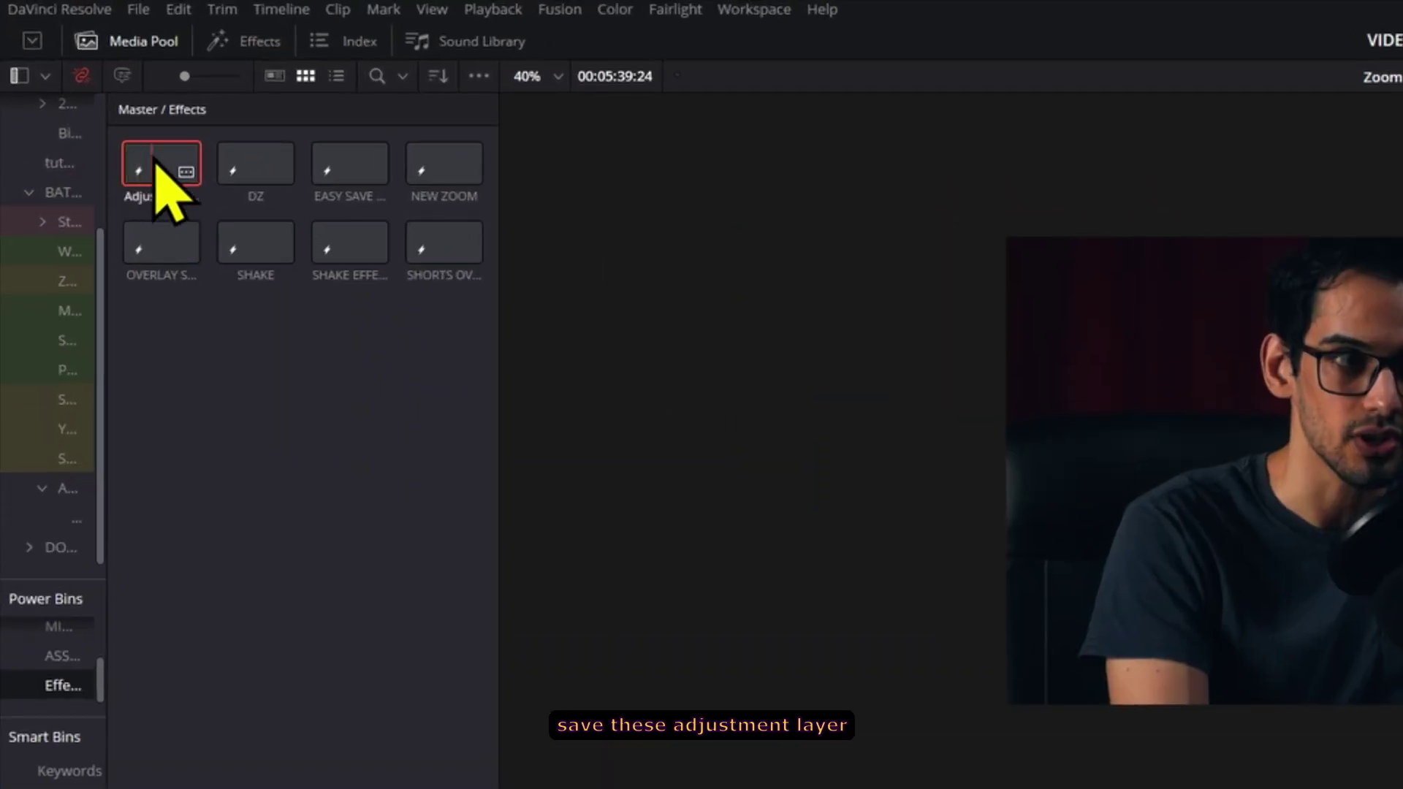
{"action": "left_click_drag", "start_coordinate": [155, 176], "coordinate": [268, 589]}
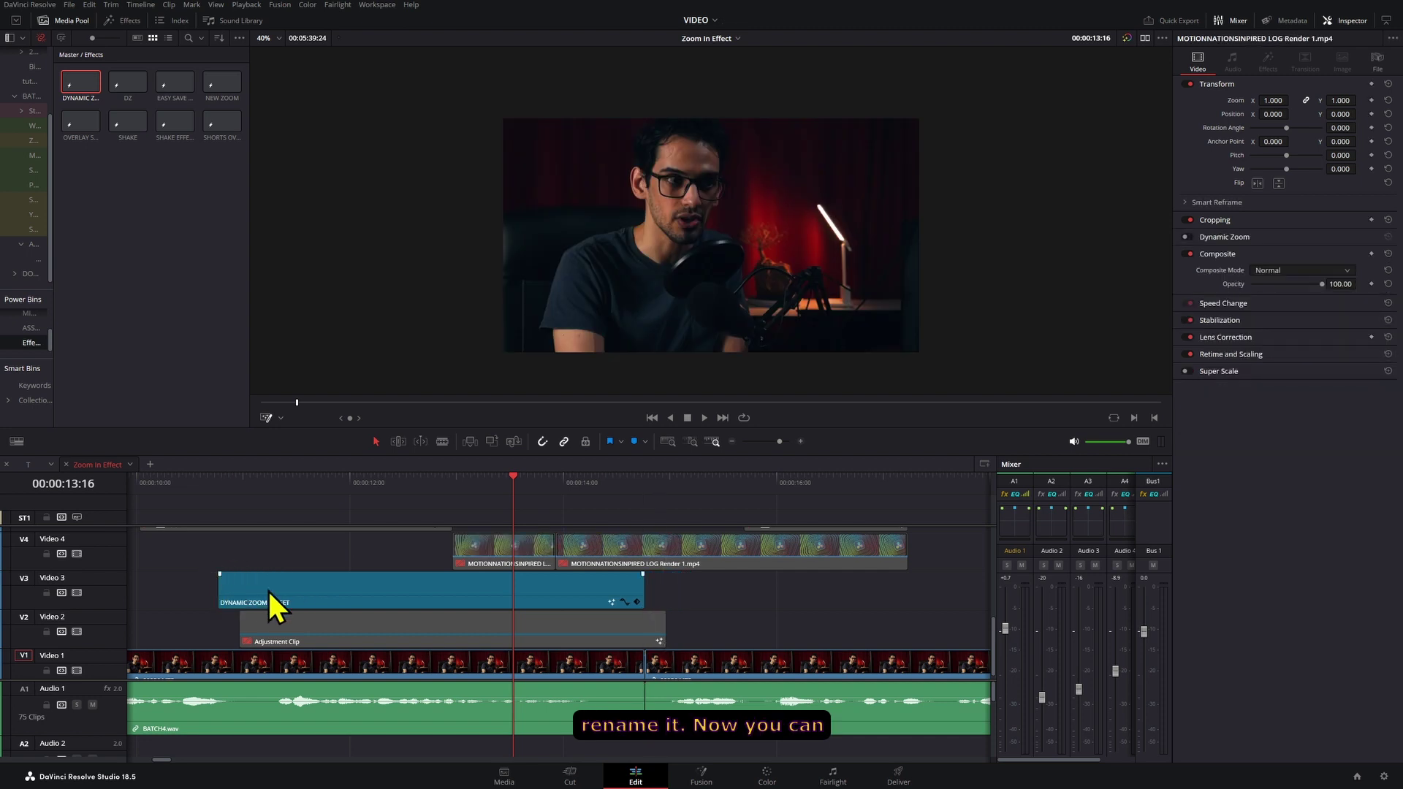
{"action": "left_click_drag", "start_coordinate": [279, 476], "coordinate": [294, 503]}
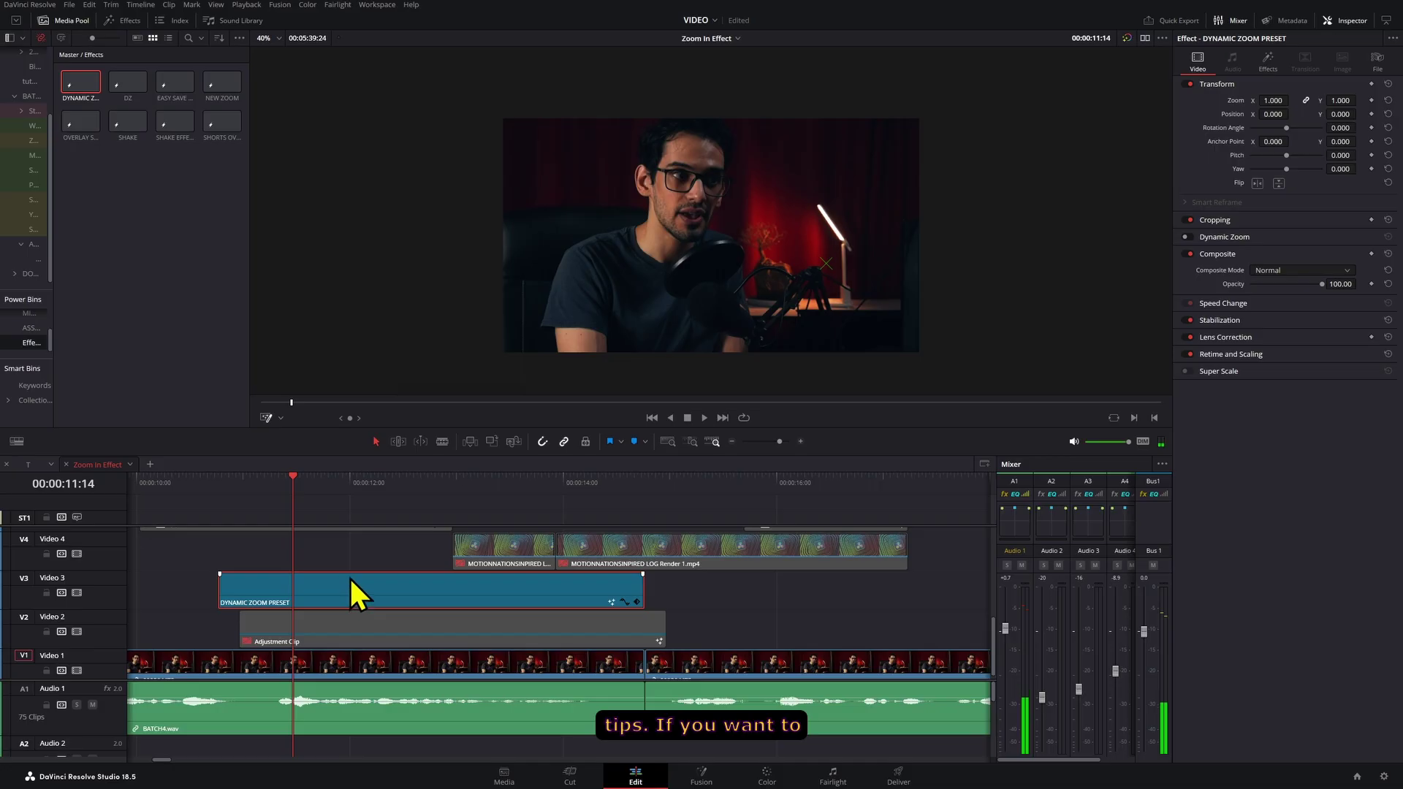
Step: Keyframe the preset's ZOOM TOOL Target and Zoom amount, setting Target X to 0.87939 and Zoom amount to 1.232, and play it back
{"action": "left_click", "coordinate": [1269, 61]}
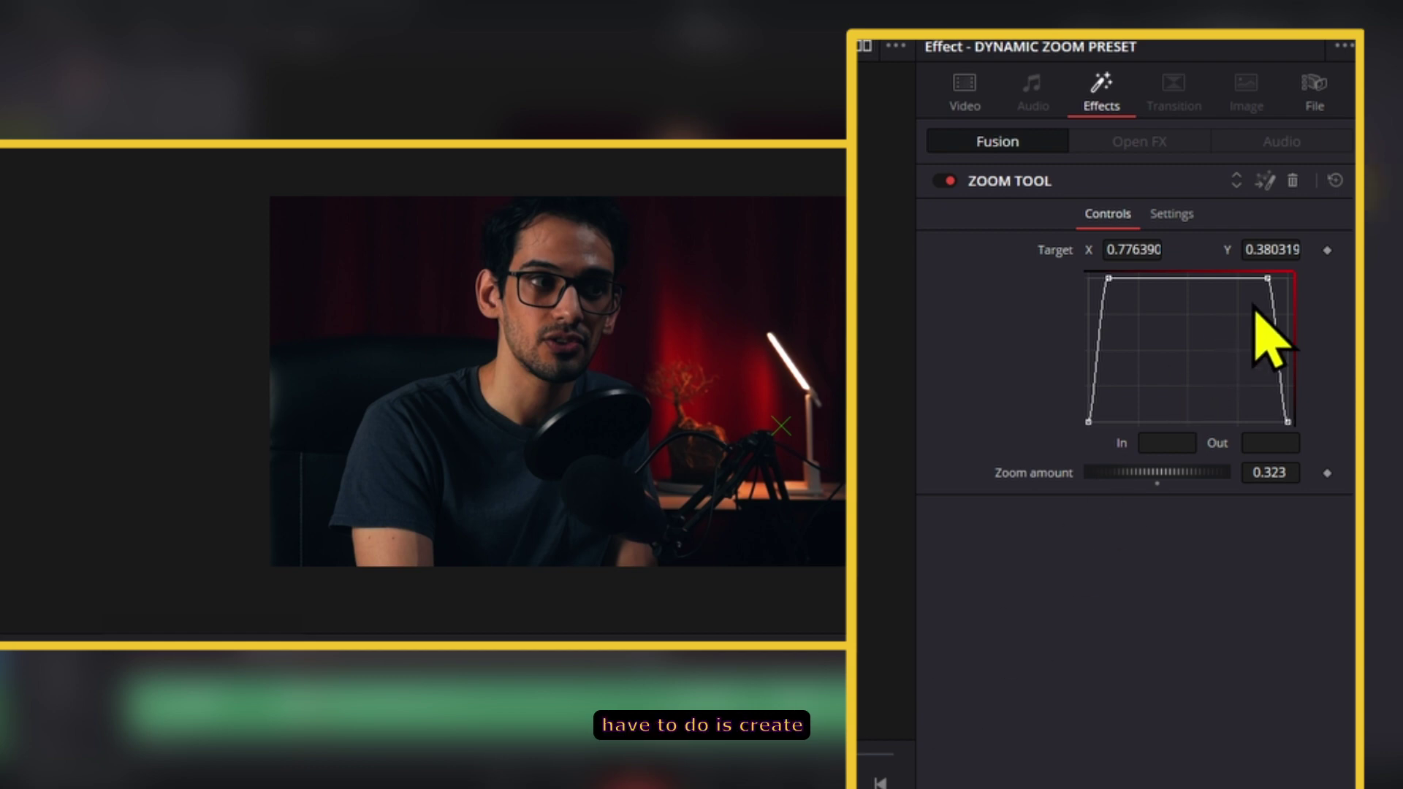
{"action": "left_click", "coordinate": [1339, 250]}
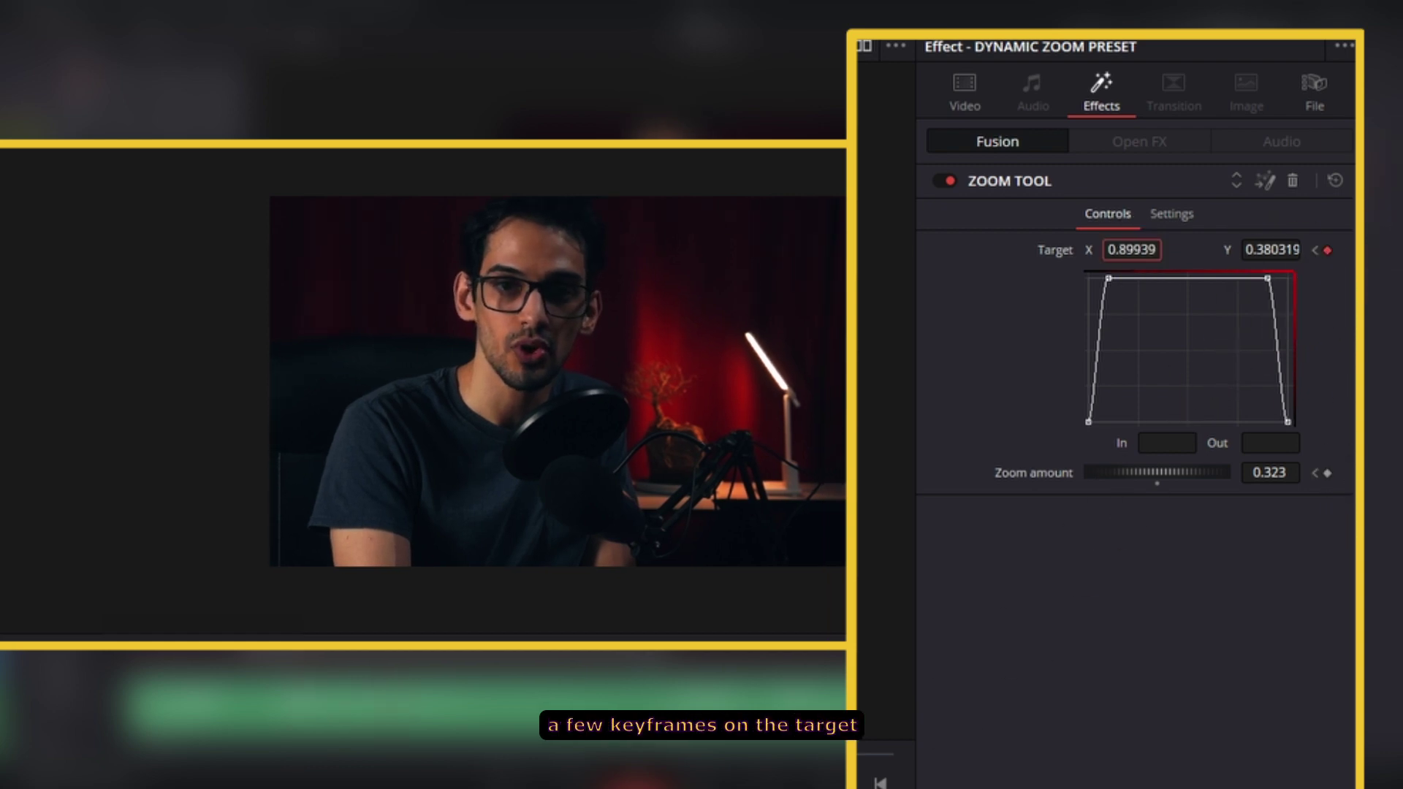
{"action": "left_click_drag", "start_coordinate": [1270, 473], "coordinate": [1342, 473]}
{"action": "left_click_drag", "start_coordinate": [1132, 249], "coordinate": [1065, 250]}
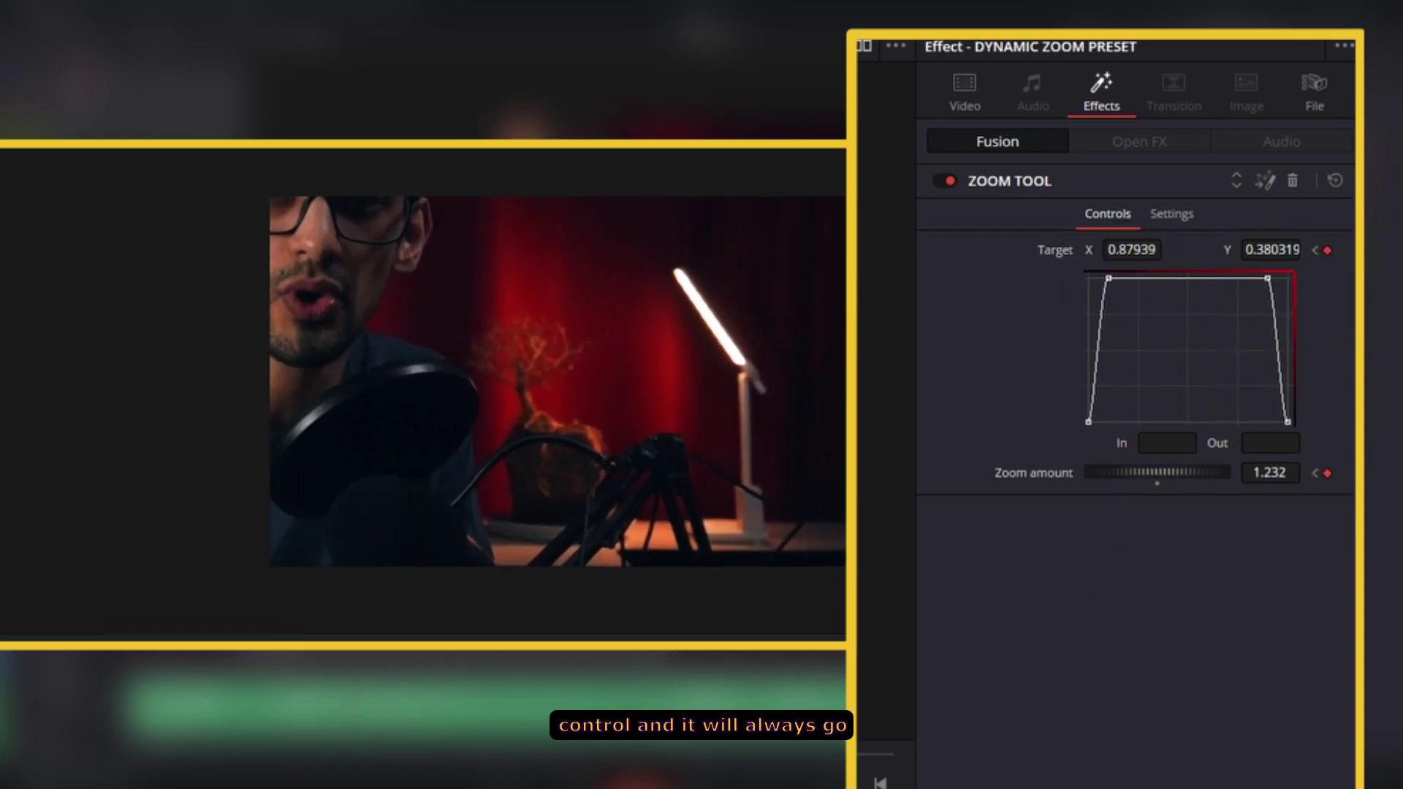
{"action": "key", "text": "space"}
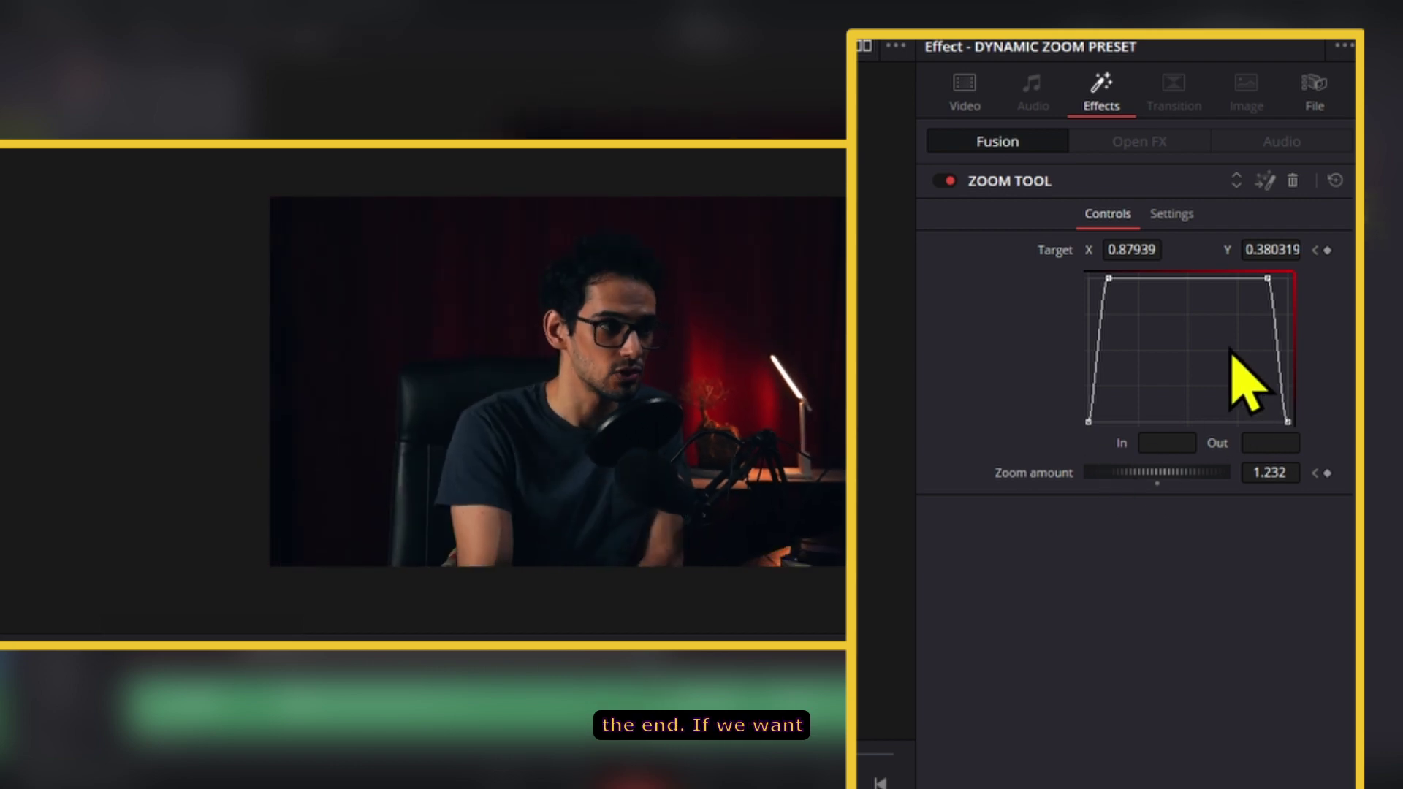
Step: Select all points of the ZOOM TOOL lookup curve and adjust their easing to Out 49 and In 65
{"action": "scroll", "coordinate": [1177, 351], "scroll_direction": "down", "scroll_amount": 2}
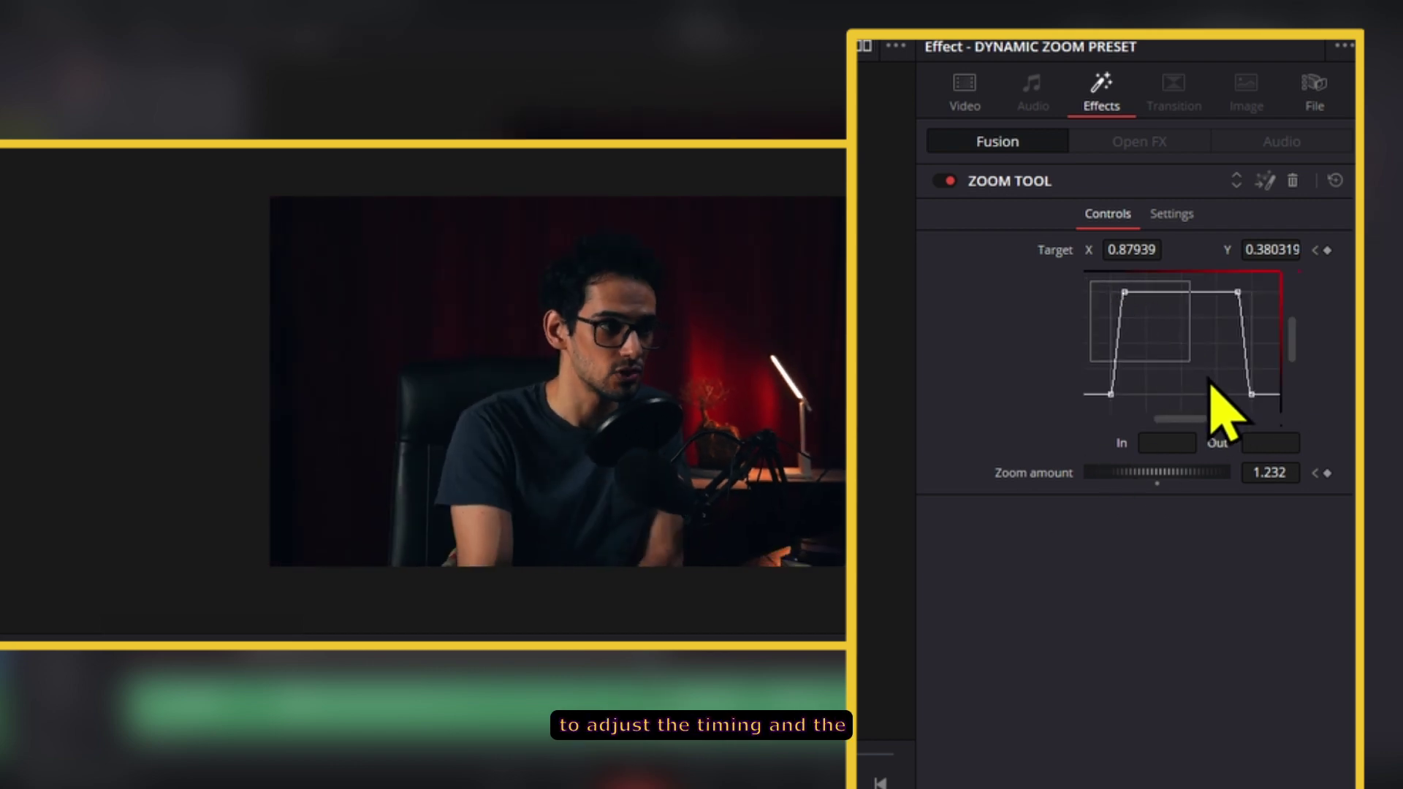
{"action": "left_click_drag", "start_coordinate": [1149, 310], "coordinate": [1092, 443]}
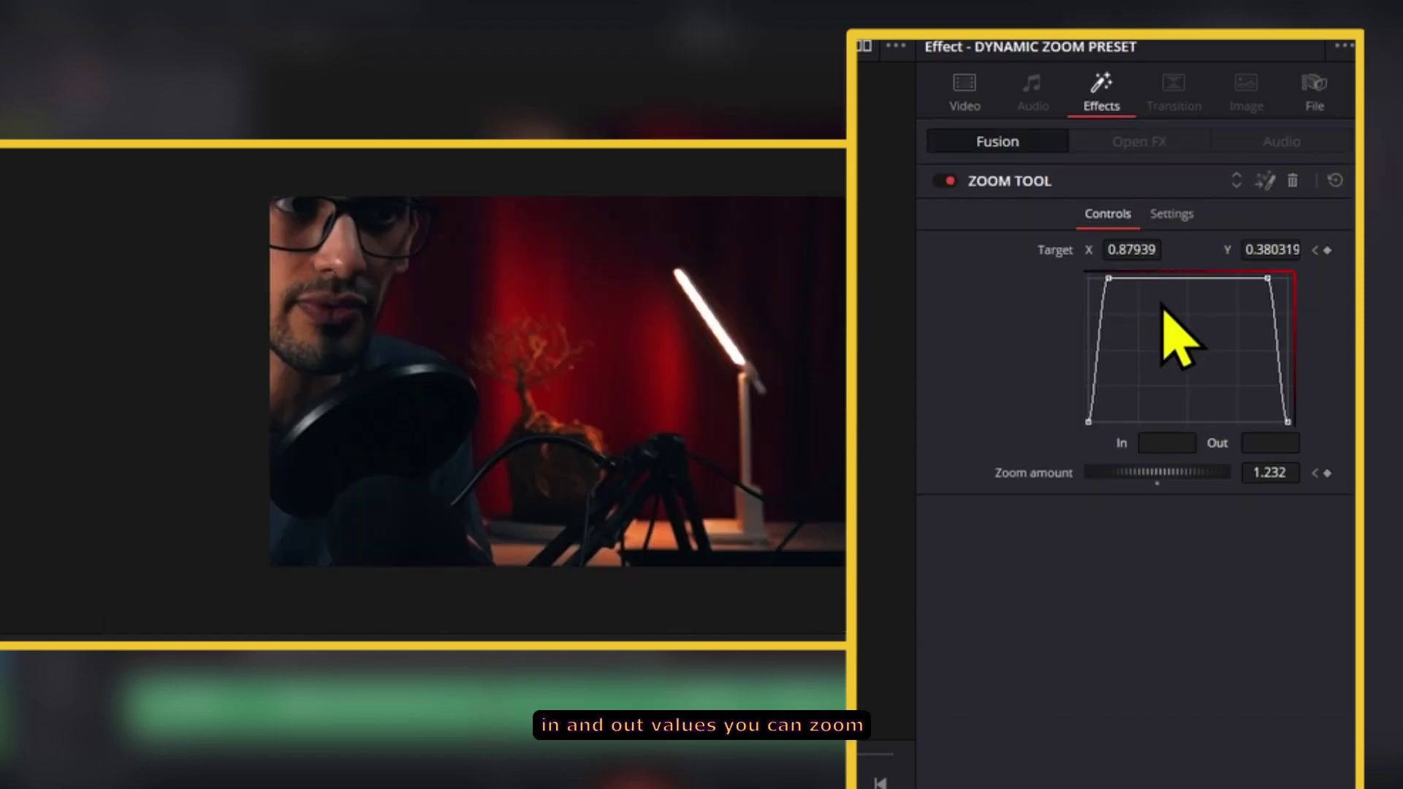
{"action": "key", "text": "minus"}
{"action": "left_click_drag", "start_coordinate": [1163, 277], "coordinate": [1118, 392]}
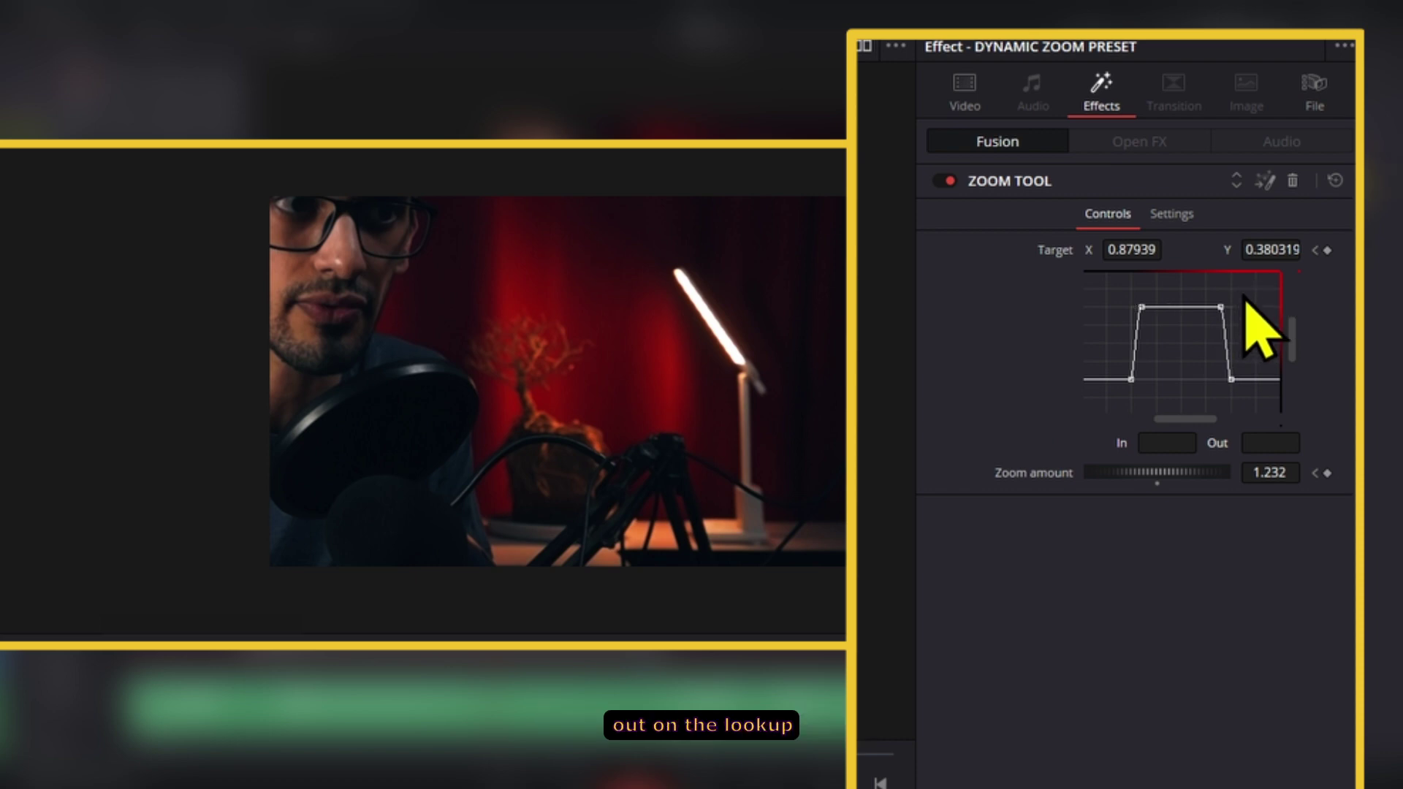
{"action": "left_click_drag", "start_coordinate": [1246, 294], "coordinate": [1084, 406]}
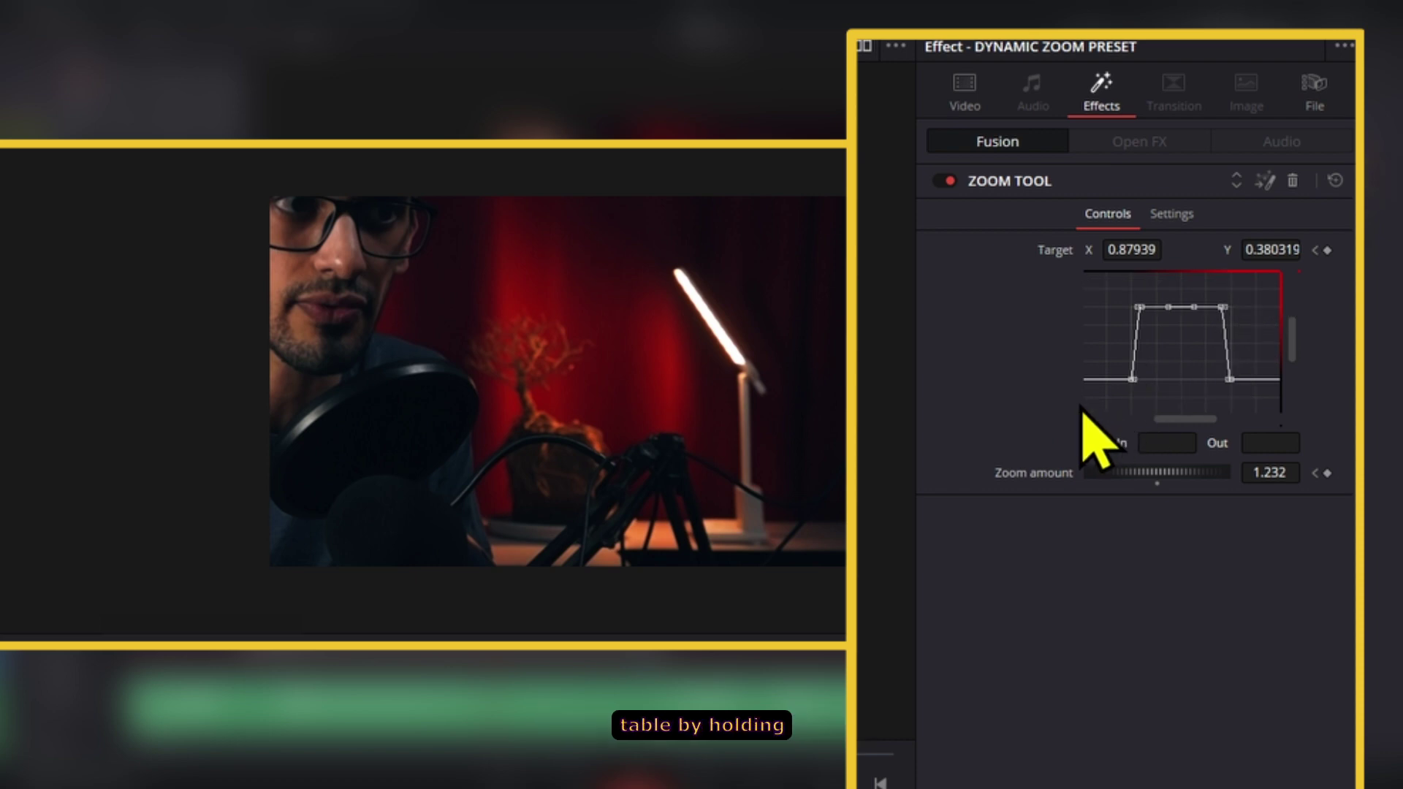
{"action": "right_click", "coordinate": [1141, 313]}
{"action": "left_click", "coordinate": [1241, 468]}
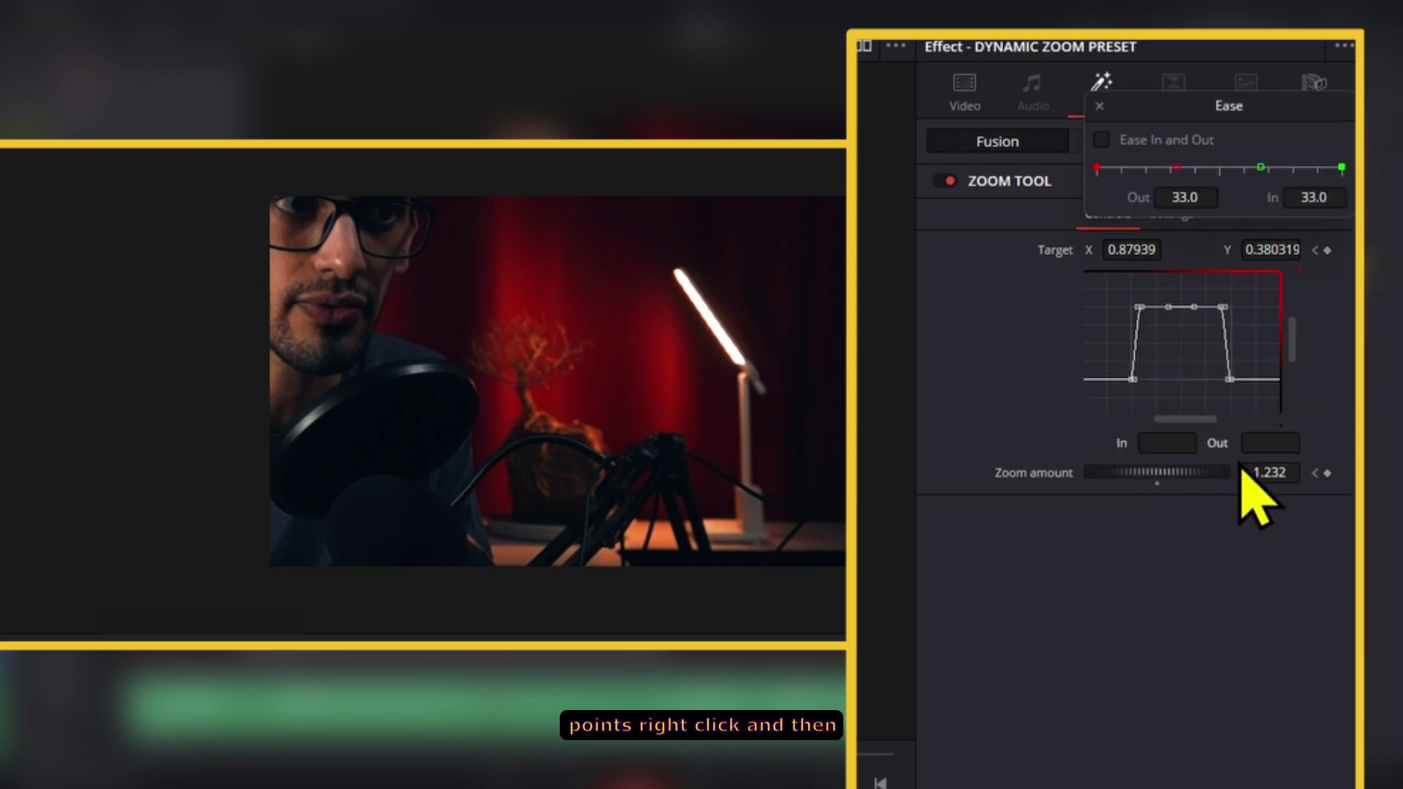
{"action": "mouse_move", "coordinate": [1184, 169]}
{"action": "left_mouse_down"}
{"action": "mouse_move", "coordinate": [1243, 184]}
{"action": "mouse_move", "coordinate": [1221, 196]}
{"action": "left_mouse_up"}
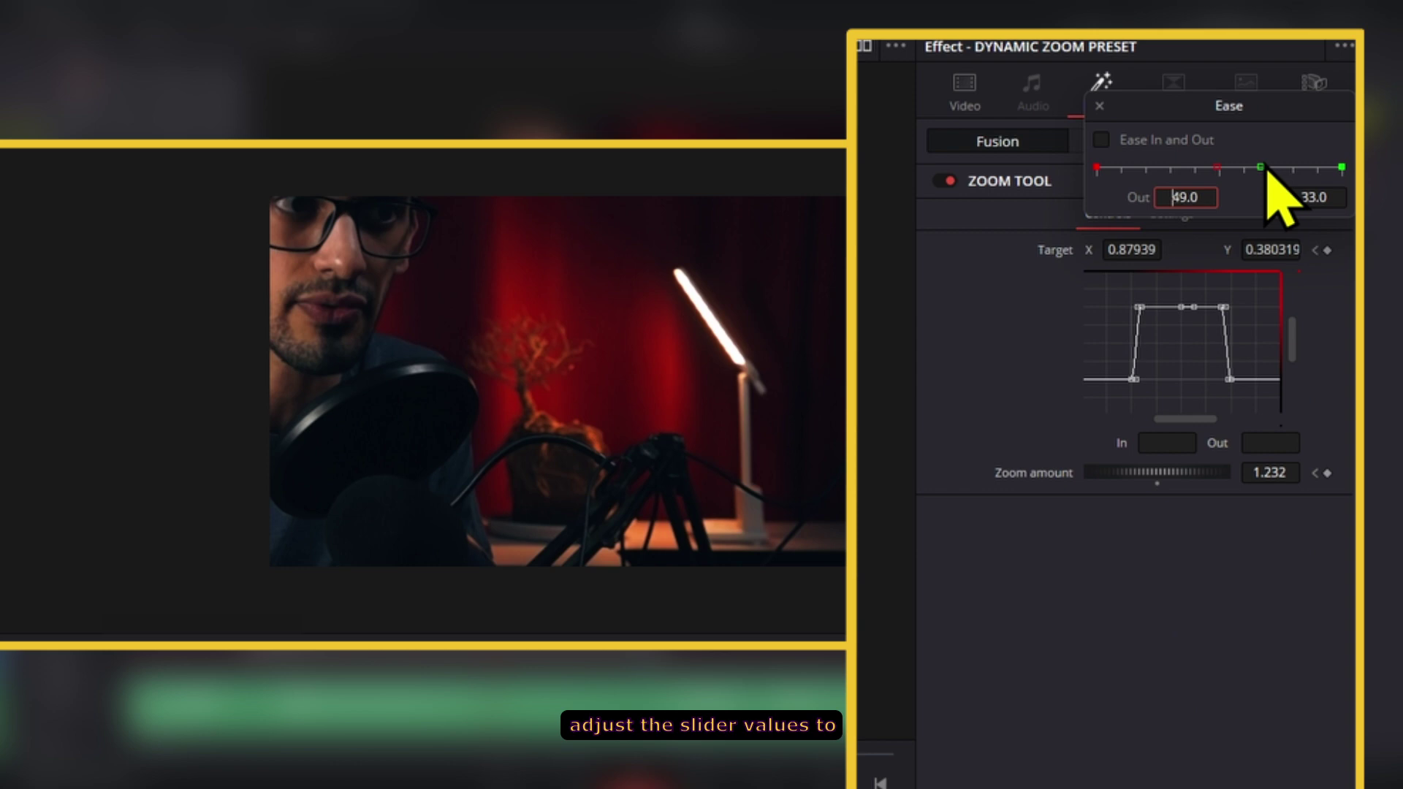
{"action": "left_click_drag", "start_coordinate": [1217, 170], "coordinate": [1183, 171]}
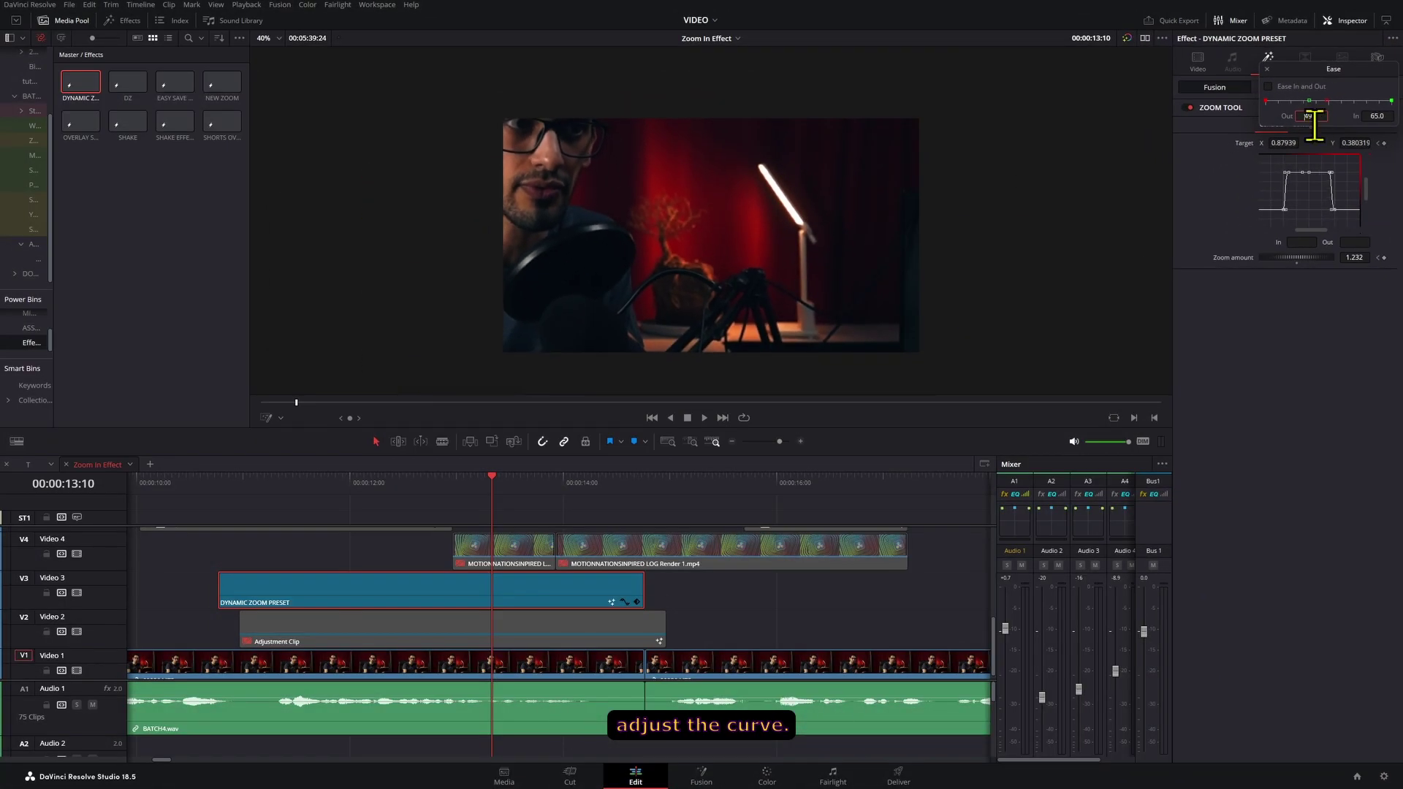